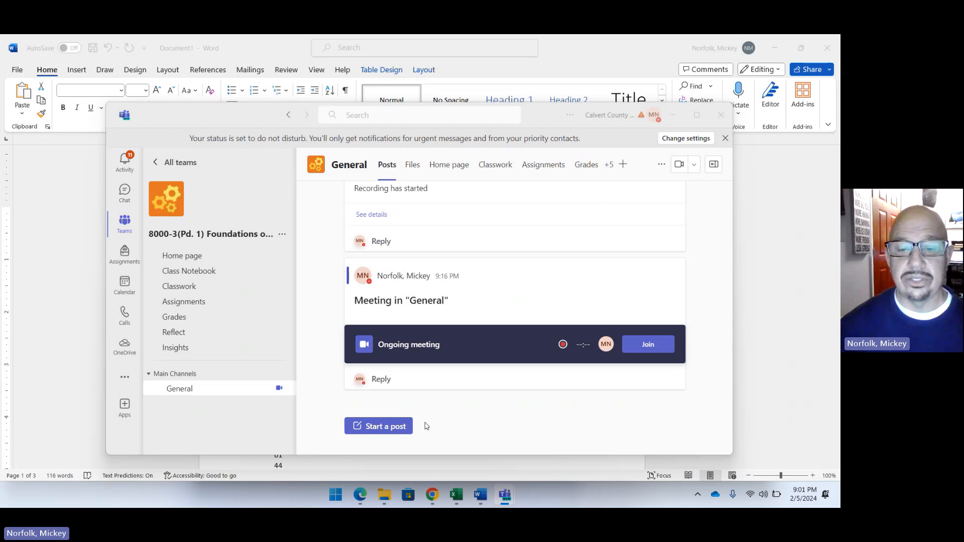
# Launch Excel with a new blank workbook and move its window over the existing workbook.
pyautogui.moveTo(457, 503)
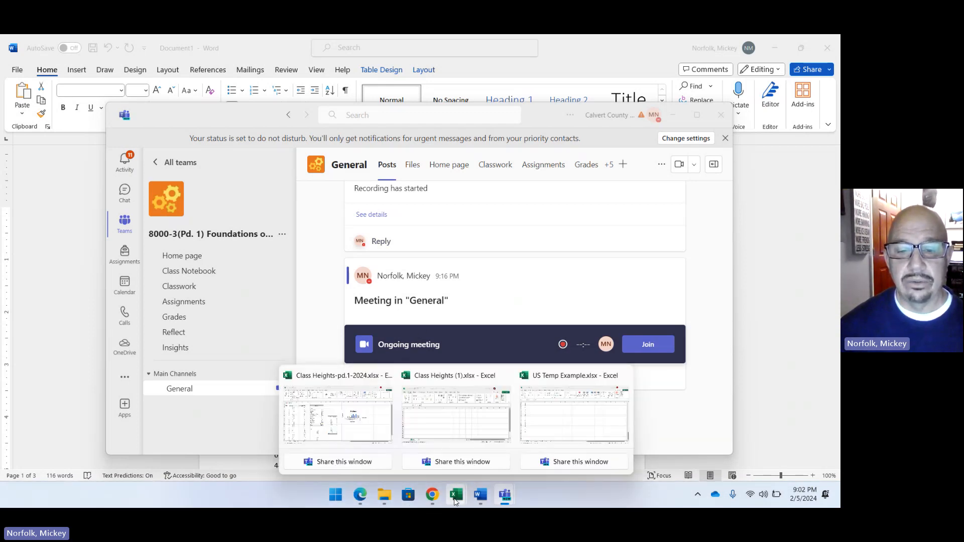
pyautogui.click(336, 495)
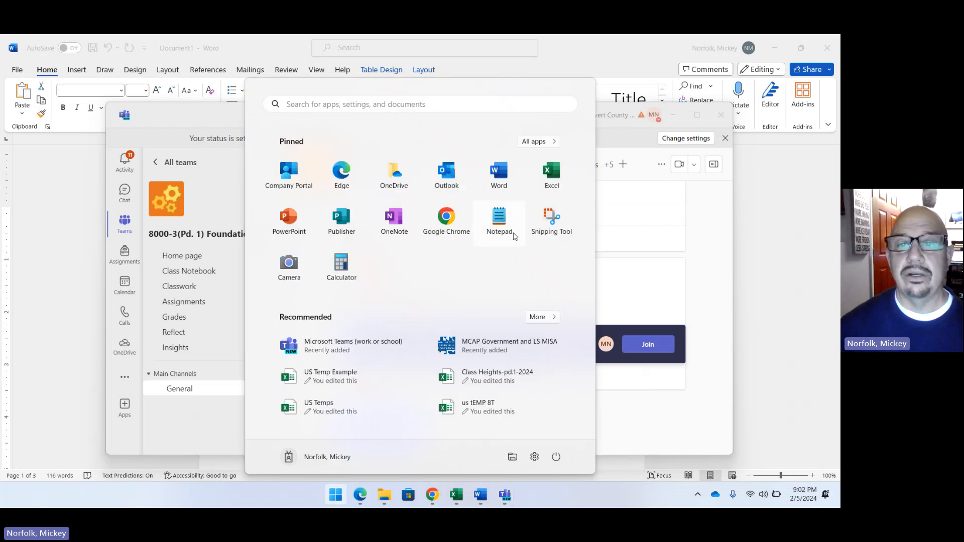
pyautogui.click(554, 183)
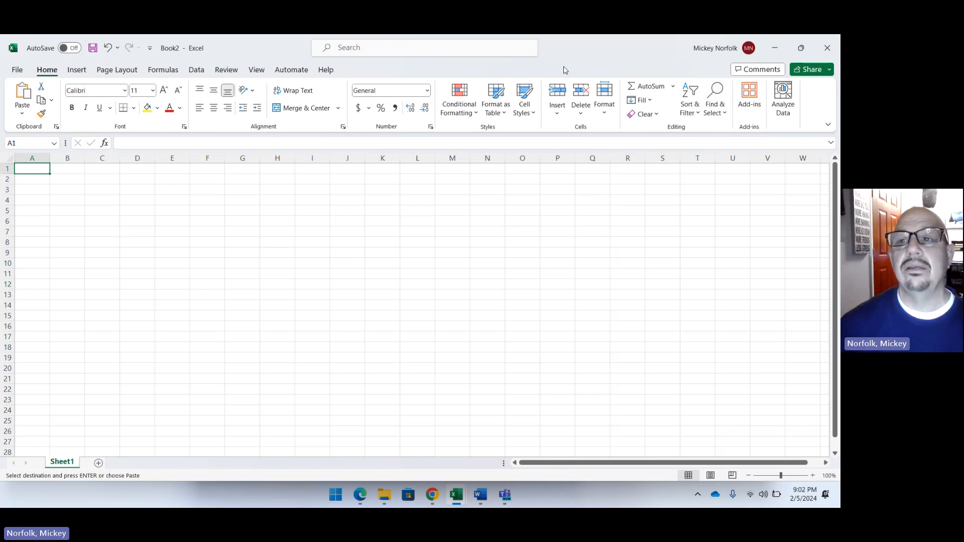
pyautogui.moveTo(564, 70); pyautogui.dragTo(399, 88)
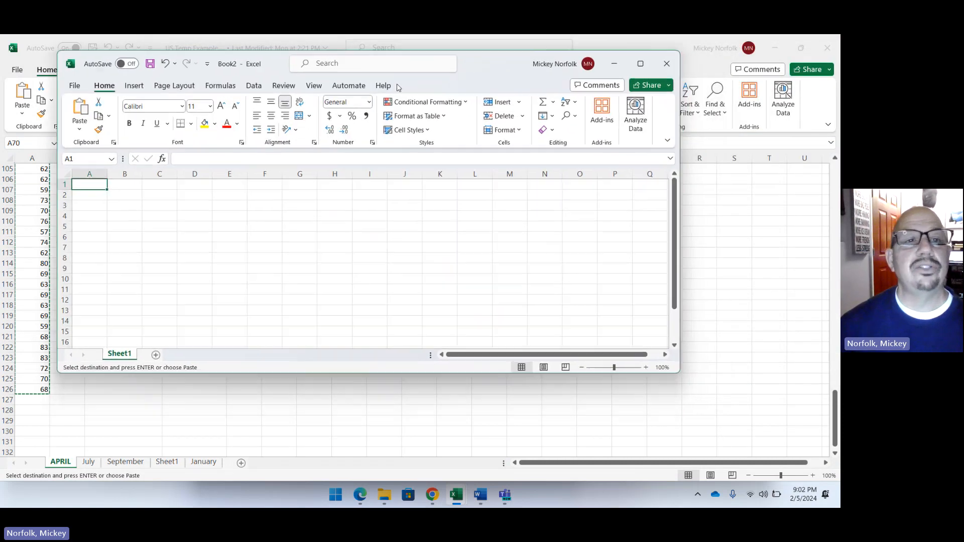
# Open the Excel add-in options and confirm Analysis ToolPak as an enabled Excel add-in.
pyautogui.click(74, 88)
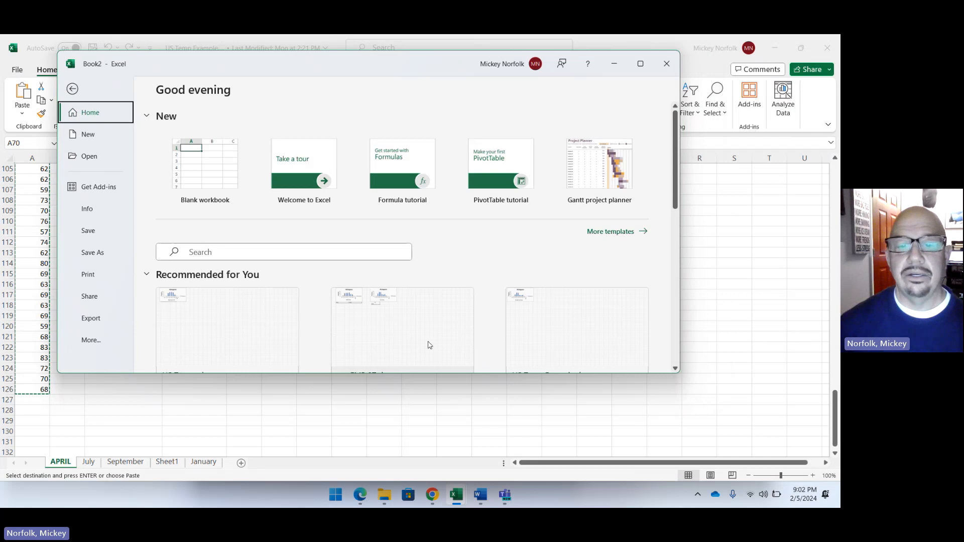
pyautogui.moveTo(416, 374); pyautogui.dragTo(413, 461)
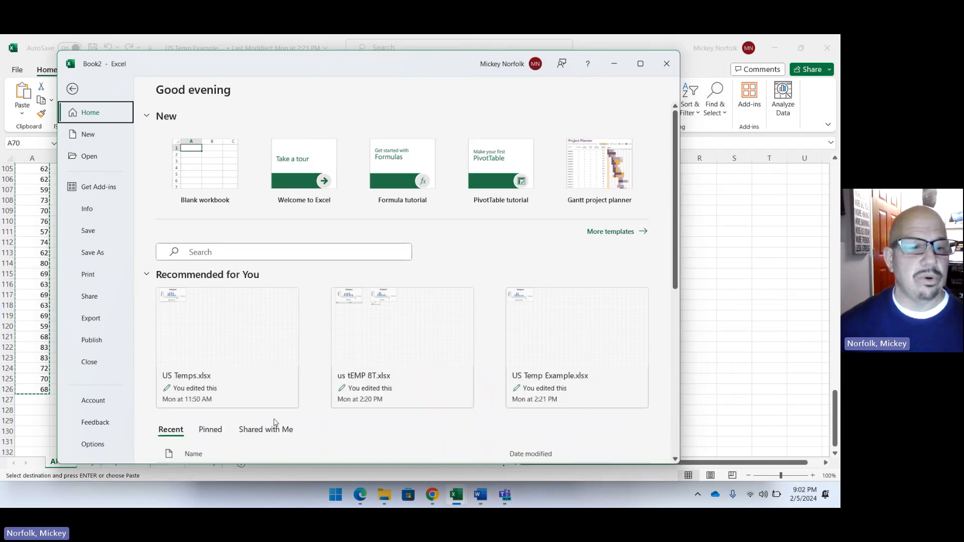
pyautogui.click(95, 444)
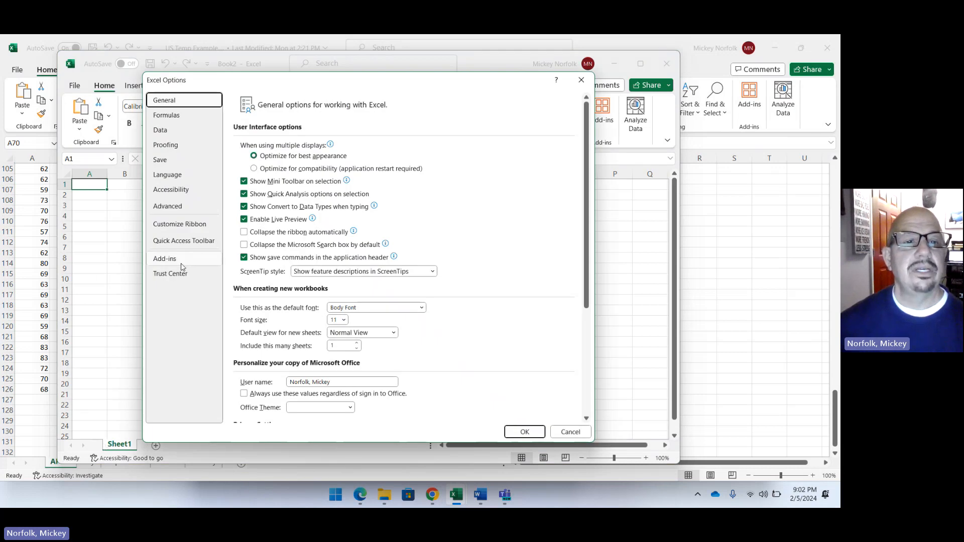
pyautogui.click(180, 265)
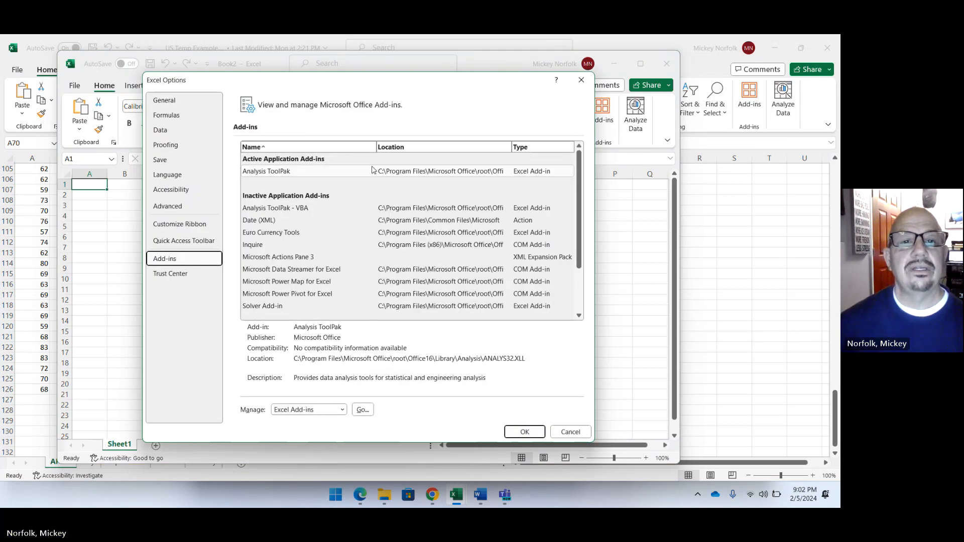
pyautogui.click(354, 174)
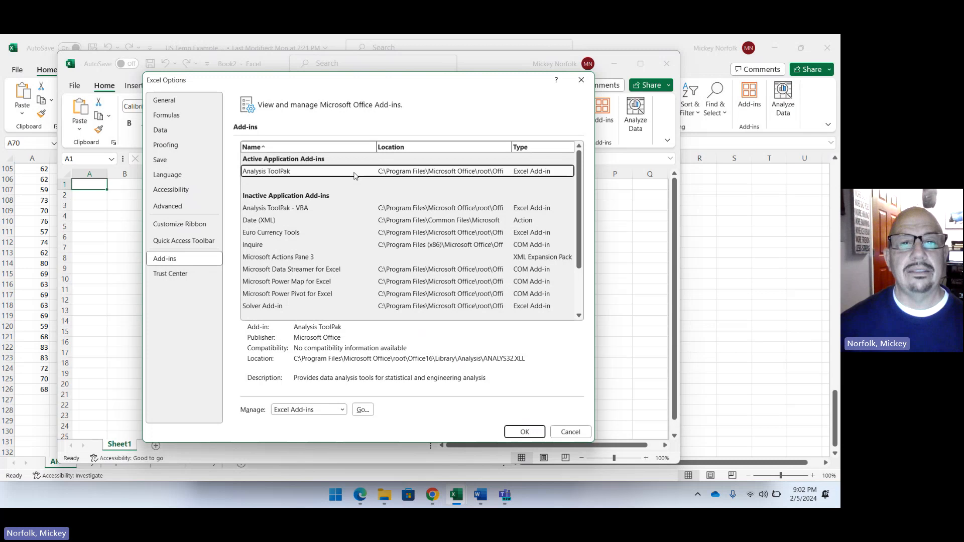
pyautogui.click(363, 410)
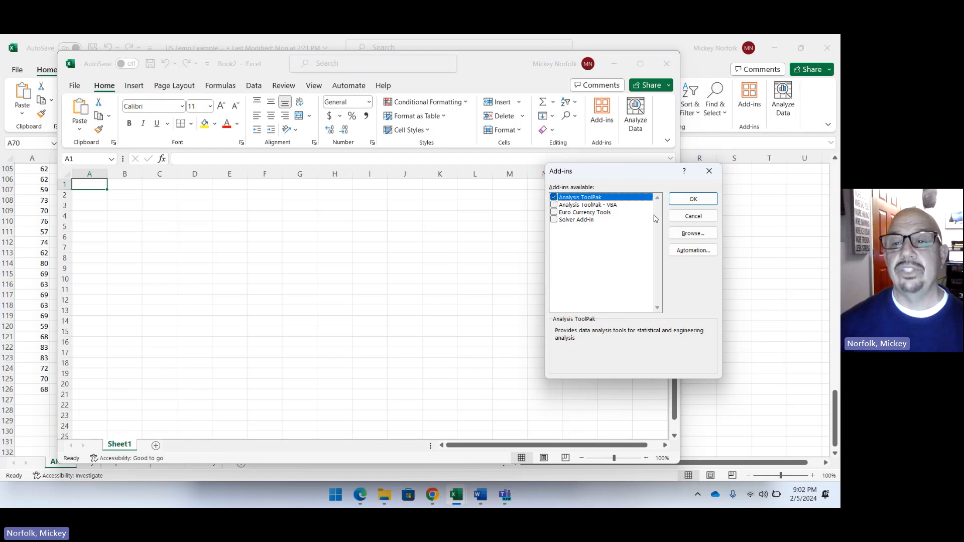
pyautogui.click(683, 200)
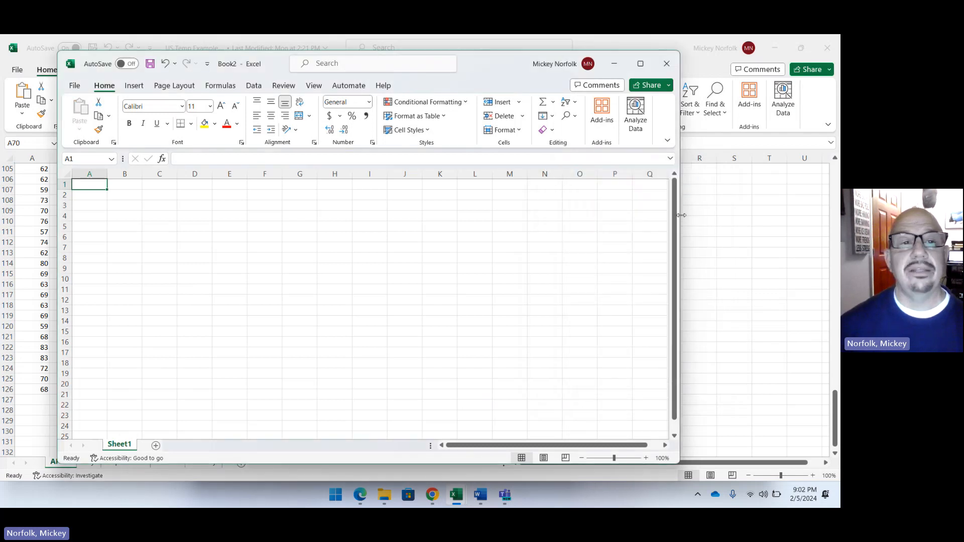
# Turn on AutoSave for the new workbook, saving it to the Calvert County OneDrive as "US Temps -Instruction".
pyautogui.moveTo(500, 74); pyautogui.dragTo(637, 93)
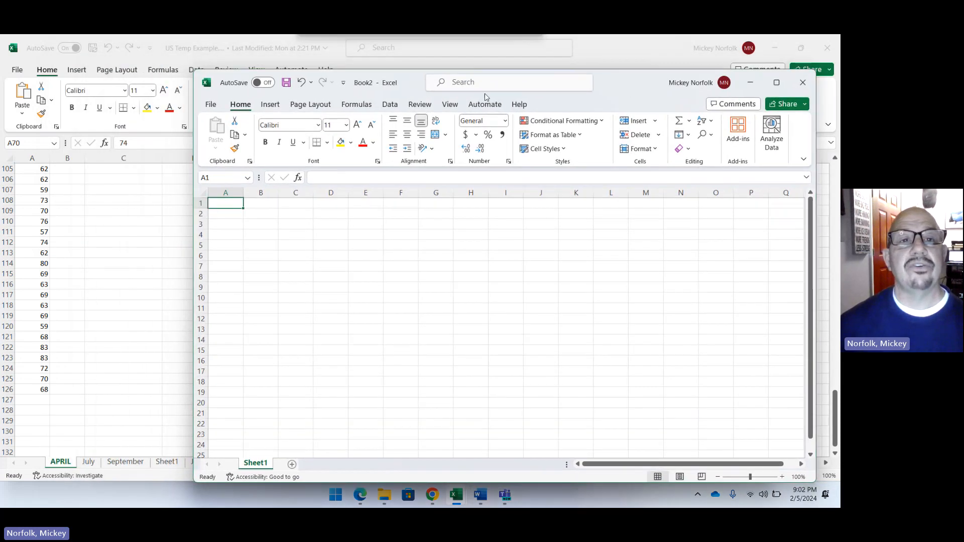
pyautogui.click(267, 87)
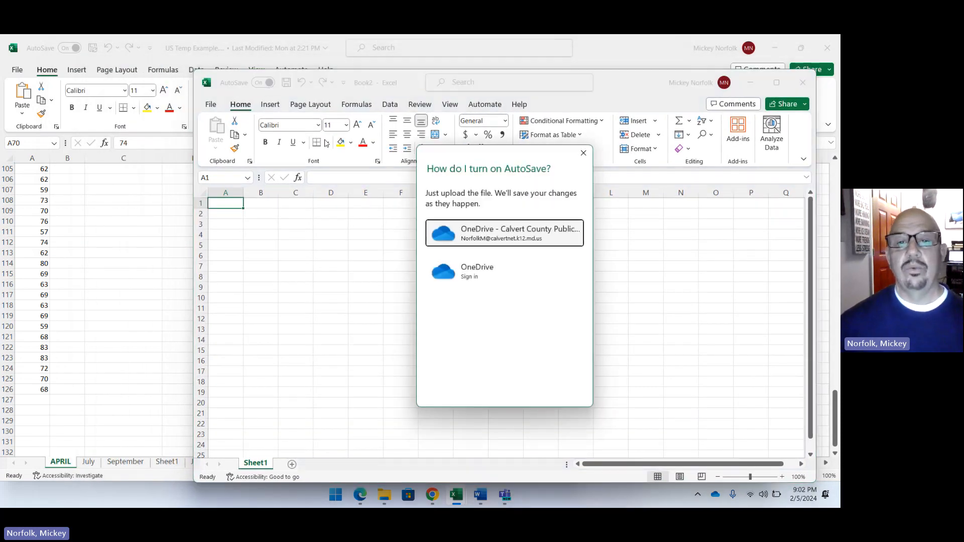
pyautogui.click(484, 245)
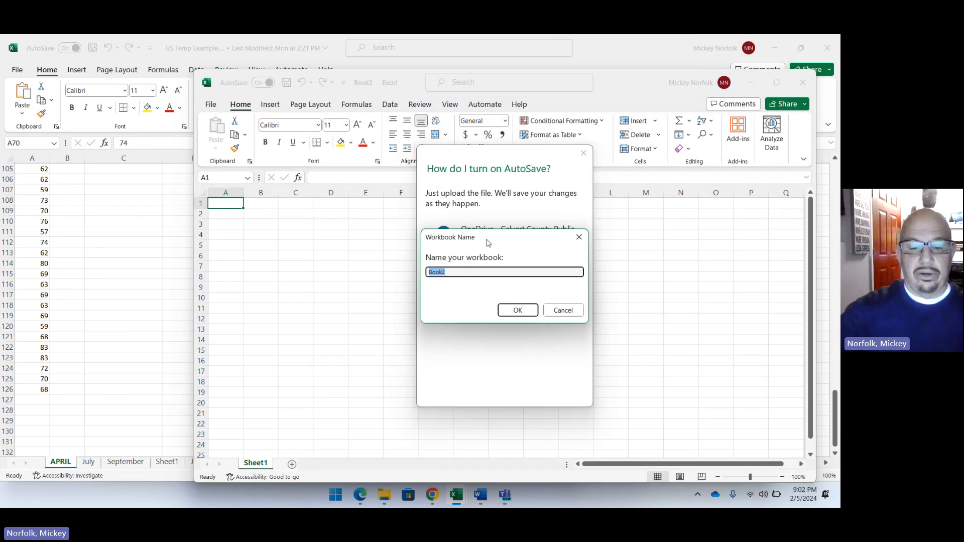
pyautogui.write('US Temps')
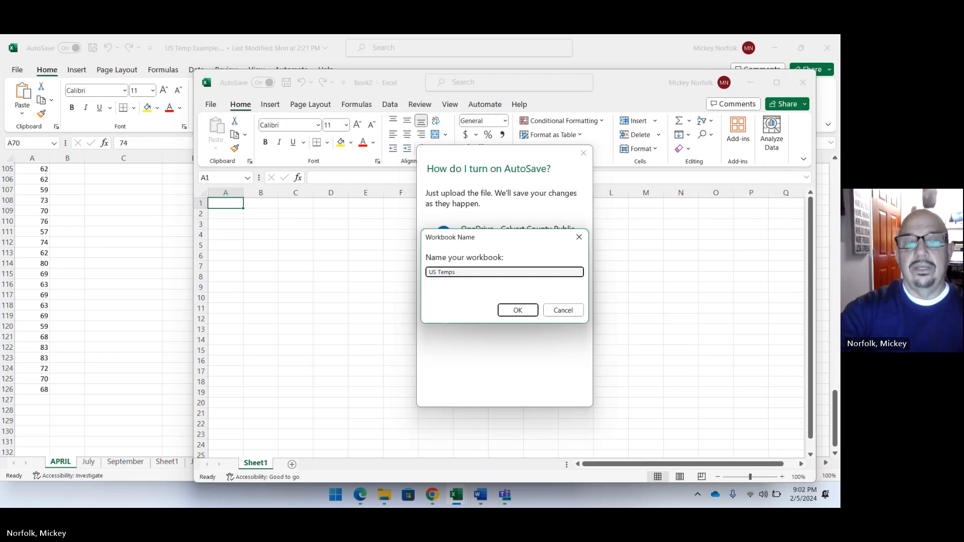
pyautogui.write(' instruction')
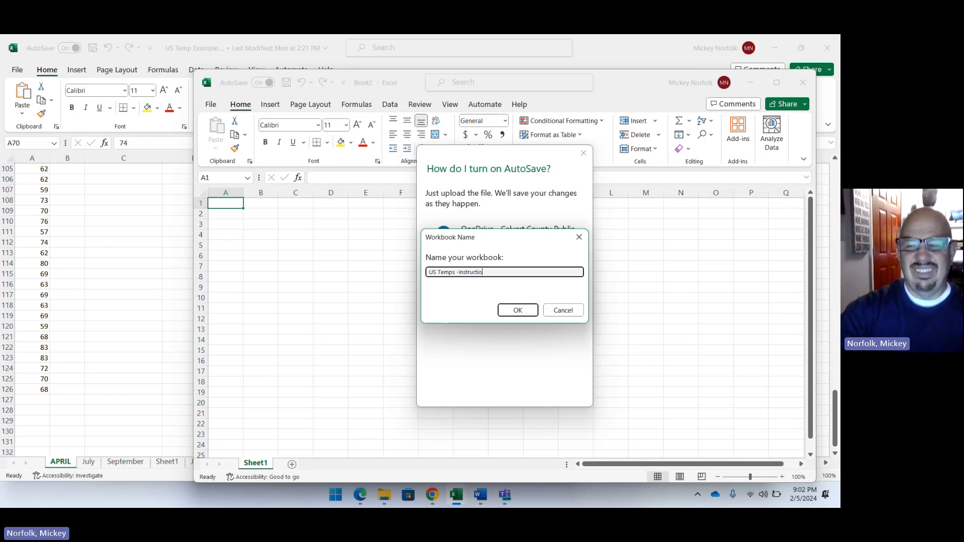
pyautogui.click(514, 313)
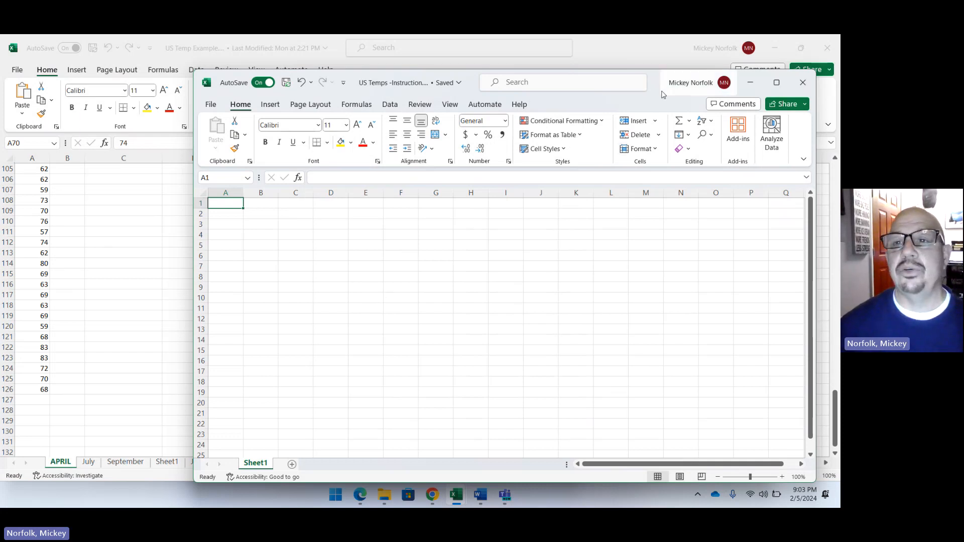
pyautogui.moveTo(656, 86); pyautogui.dragTo(671, 90)
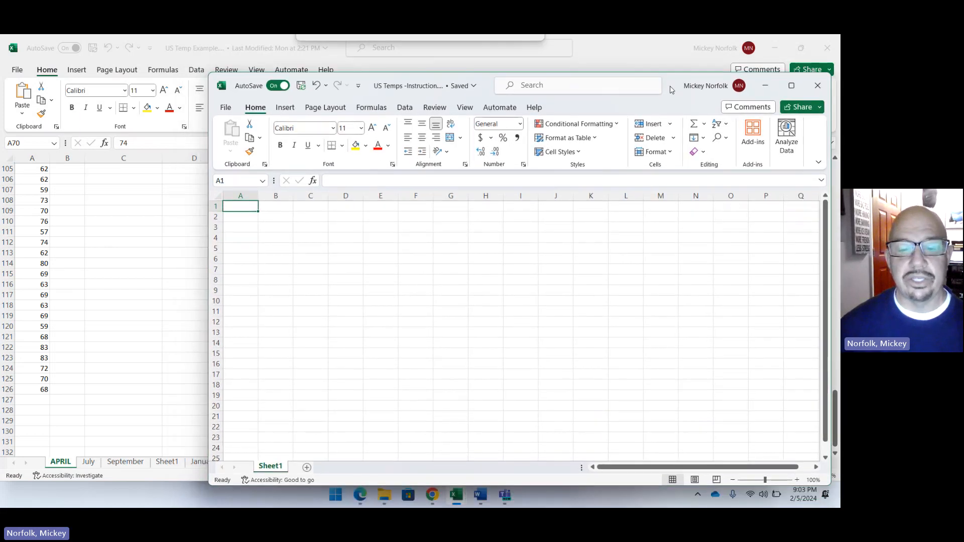
# Switch to the New Tab window in Chrome and acknowledge the Enhanced ad privacy notice.
pyautogui.click(431, 495)
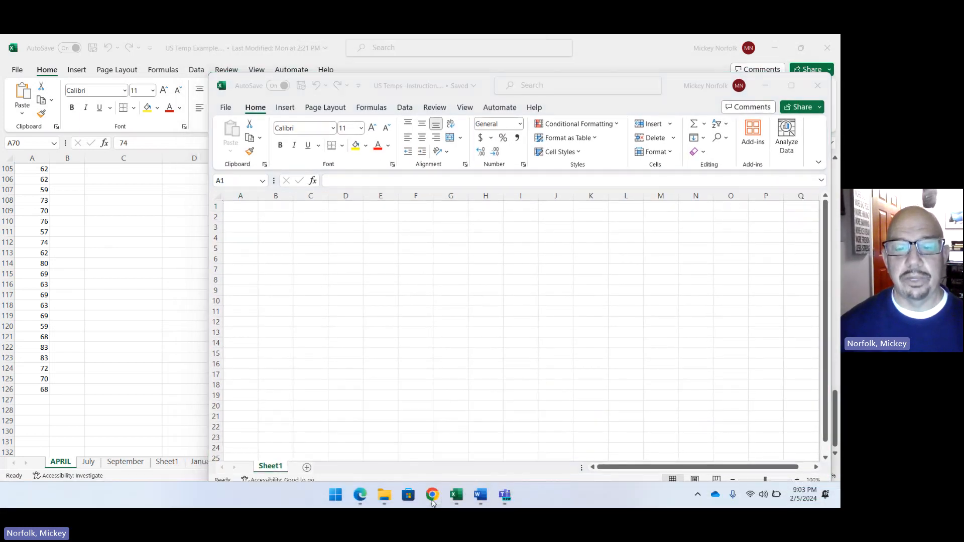
pyautogui.moveTo(433, 502)
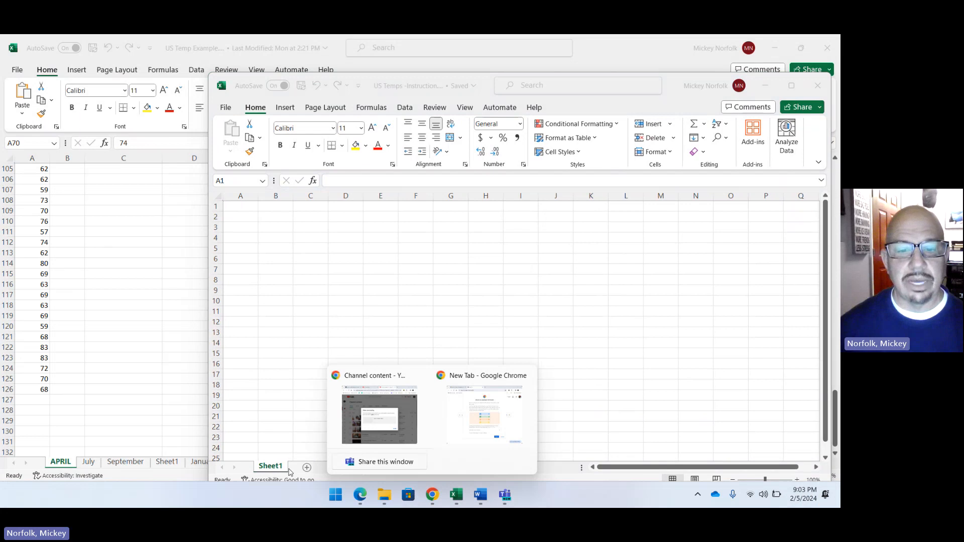
pyautogui.click(332, 497)
pyautogui.click(453, 228)
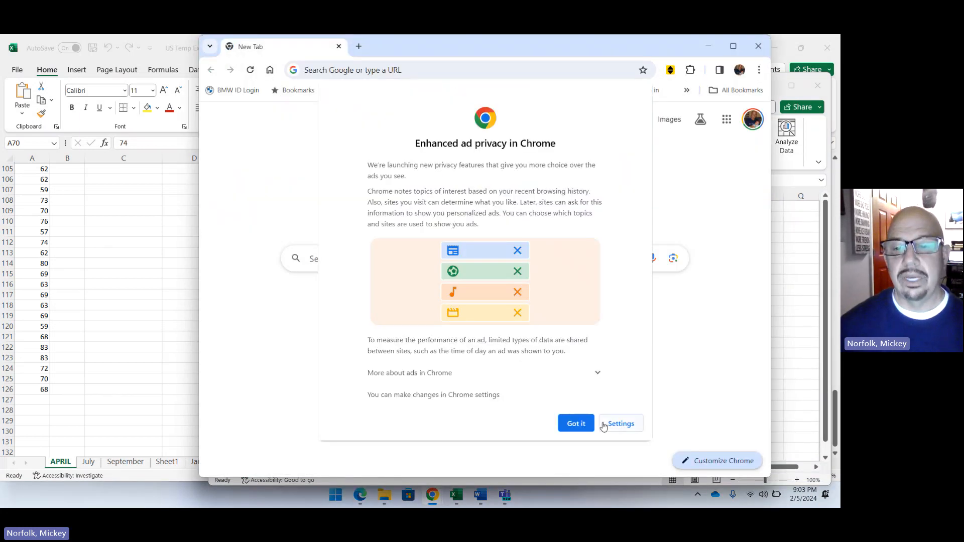
pyautogui.click(576, 424)
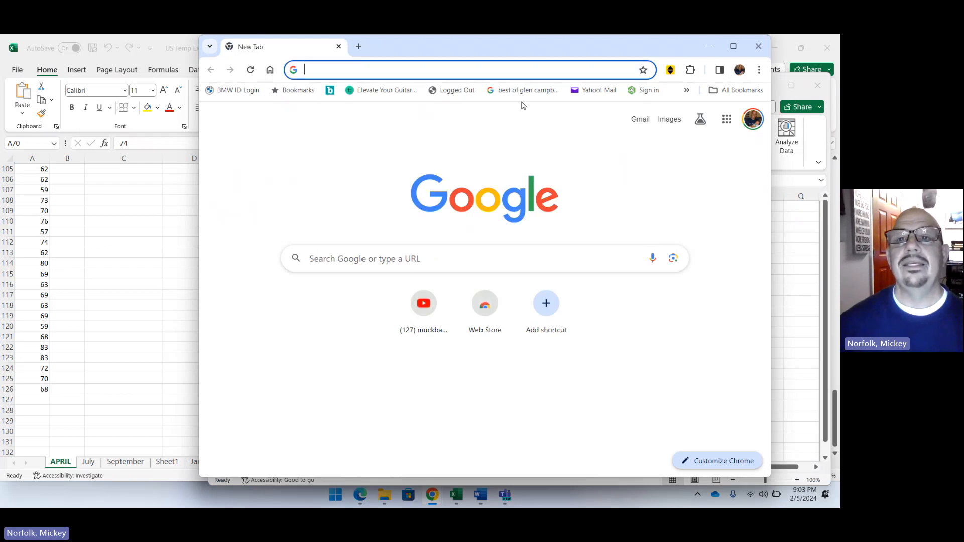
pyautogui.moveTo(562, 56); pyautogui.dragTo(489, 70)
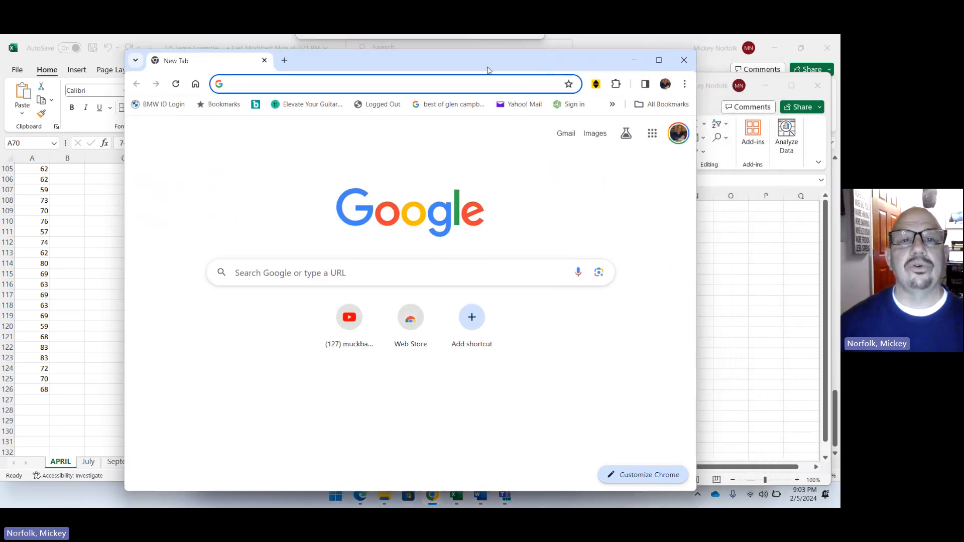
# Search Google for "us temps in april".
pyautogui.click(375, 83)
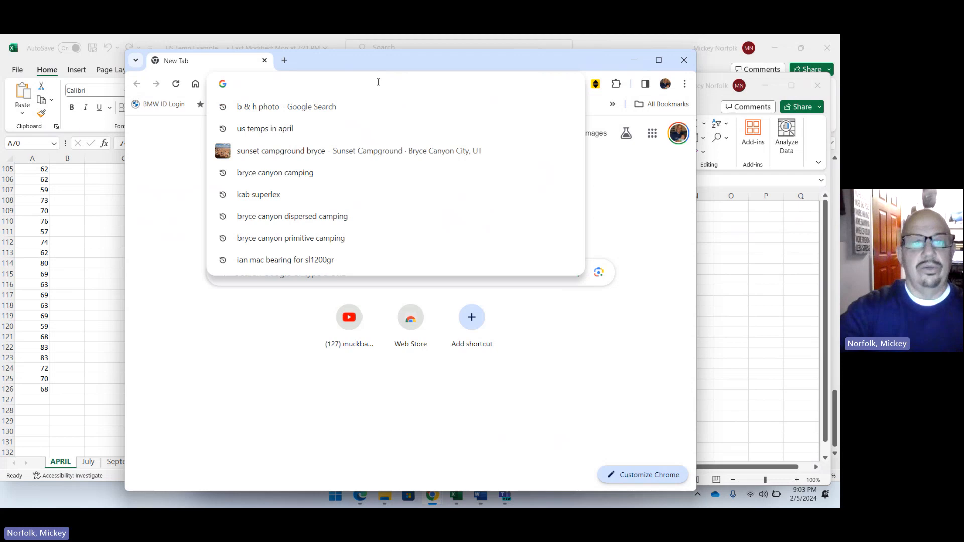
pyautogui.write('us tm')
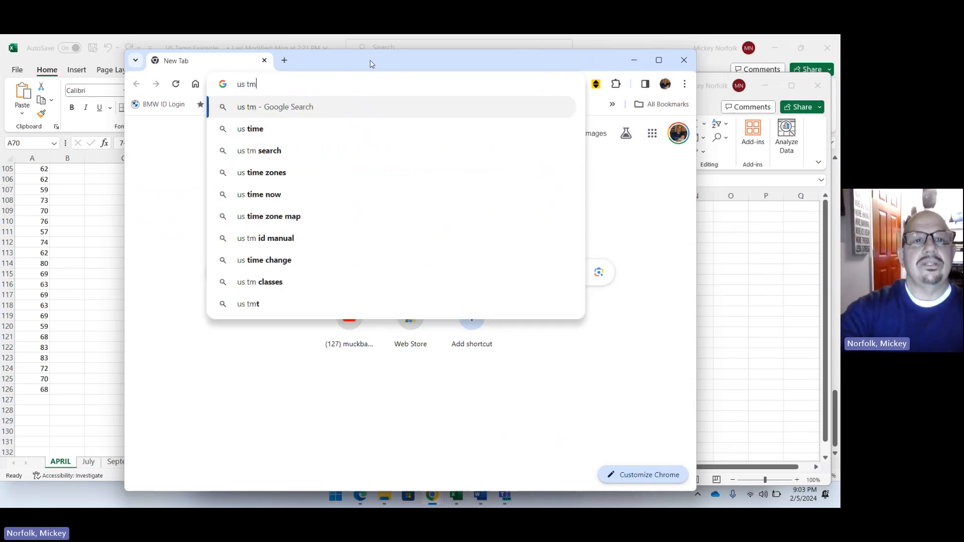
pyautogui.press('BackSpace')
pyautogui.write('emps')
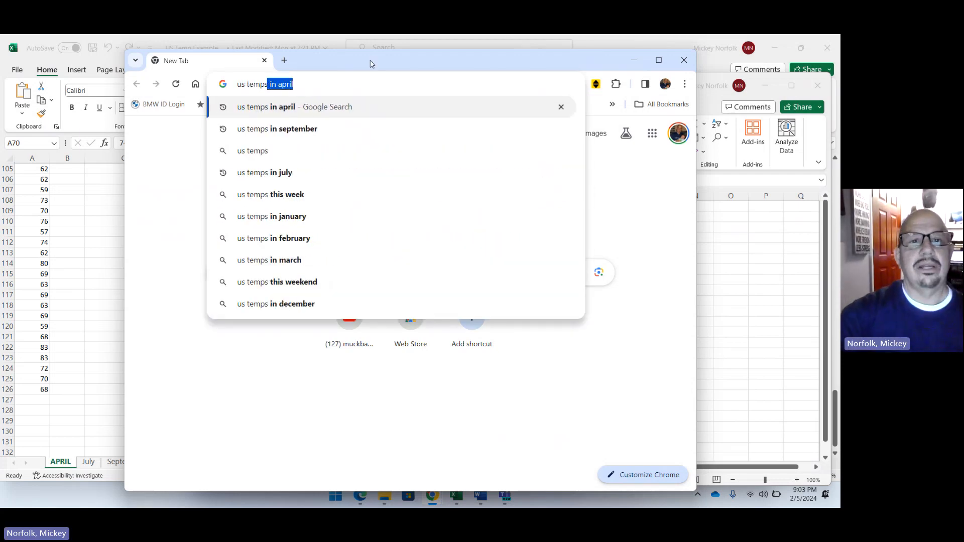
pyautogui.press('Return')
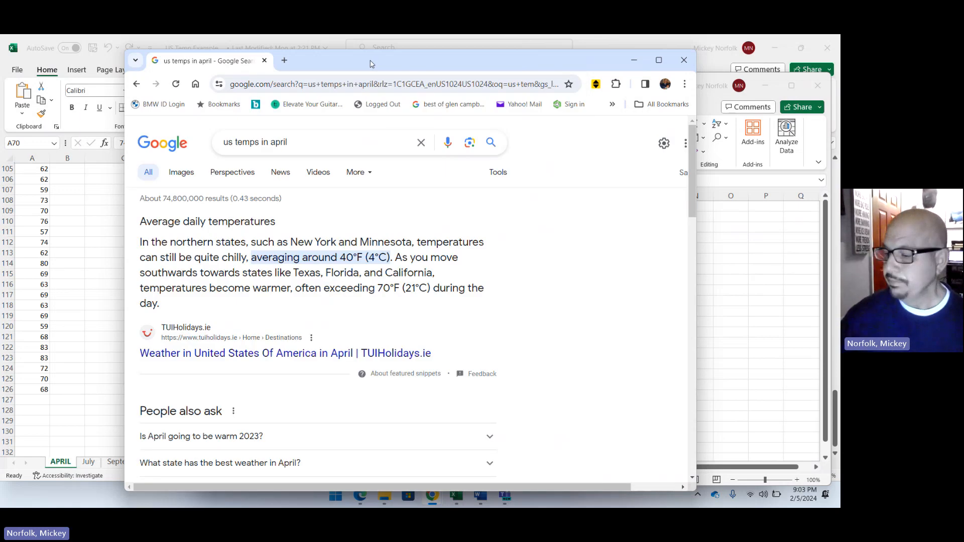
# Open the Current Results page "Average Temperatures for Large US Cities in April" from the search results.
pyautogui.scroll(-5, 334, 221)
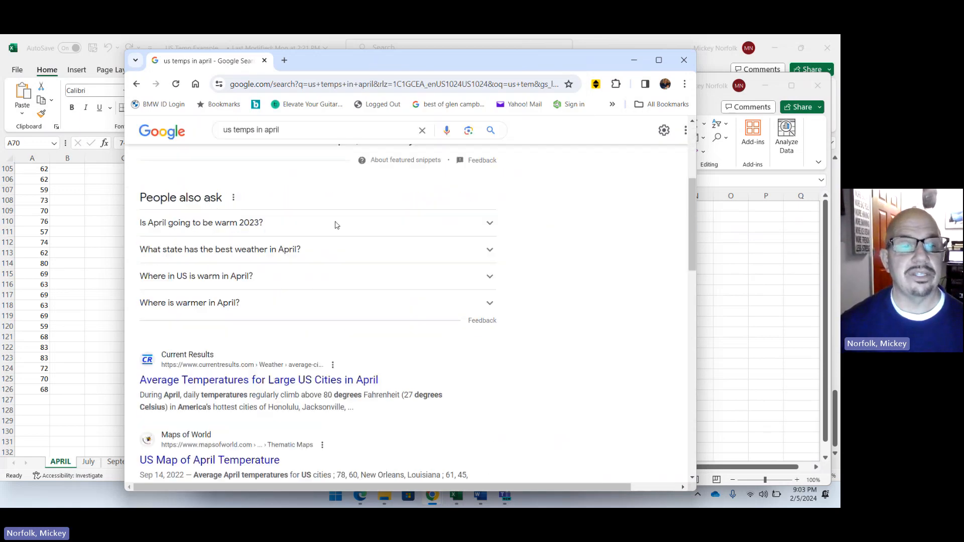
pyautogui.scroll(-1, 338, 226)
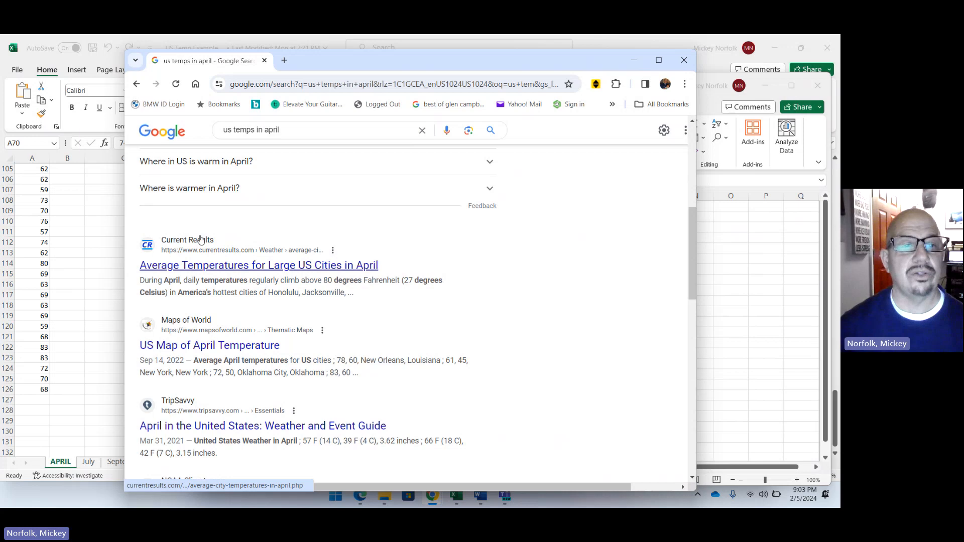
pyautogui.click(249, 271)
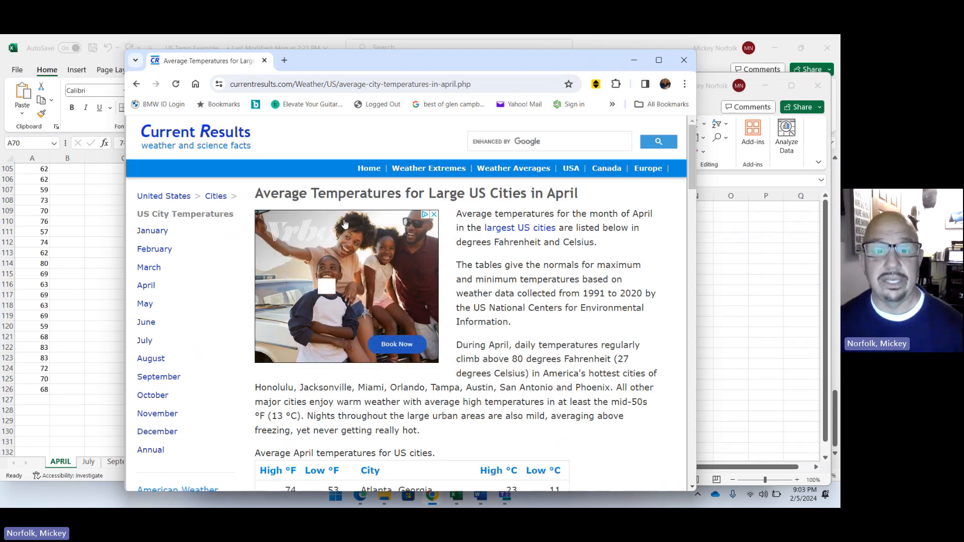
# Examine the tables of average April high and low temperatures for US cities, down to the last city.
pyautogui.scroll(-7, 347, 231)
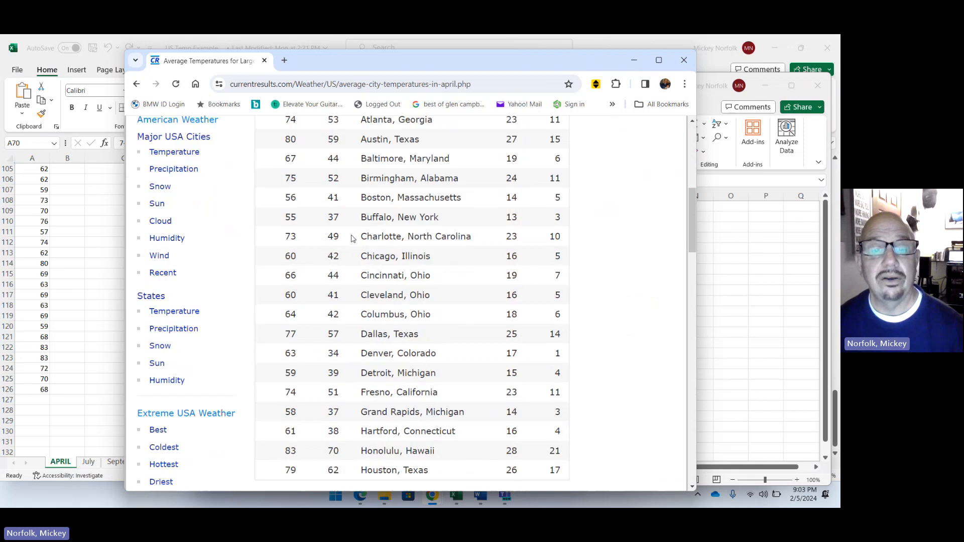
pyautogui.scroll(-1, 351, 238)
pyautogui.scroll(2, 351, 239)
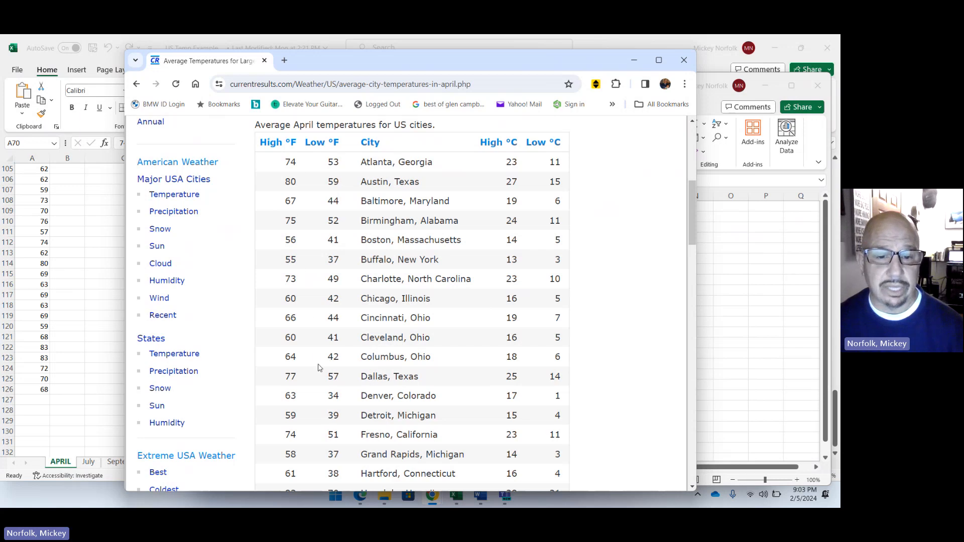
pyautogui.scroll(-5, 318, 368)
pyautogui.scroll(4, 318, 368)
pyautogui.scroll(4, 318, 368)
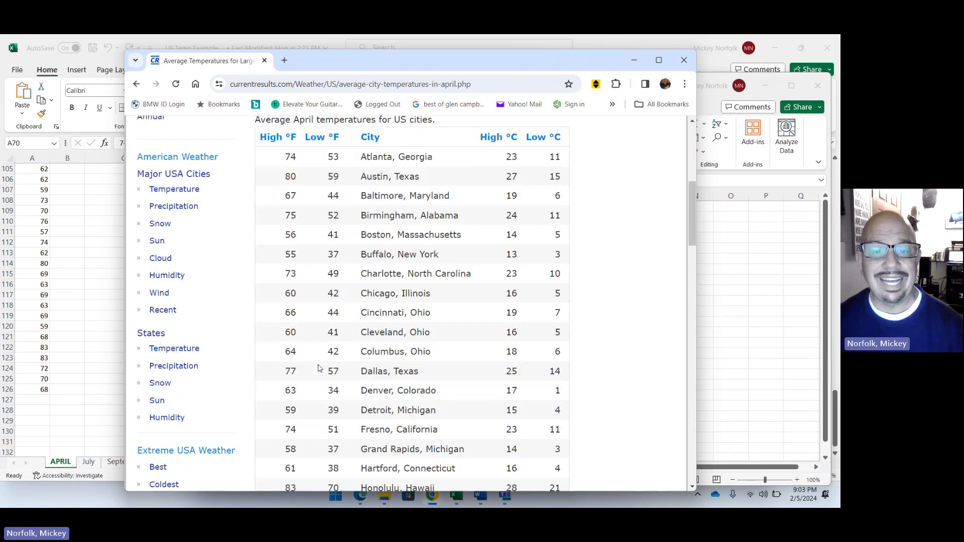
pyautogui.scroll(-7, 318, 368)
pyautogui.scroll(-12, 318, 368)
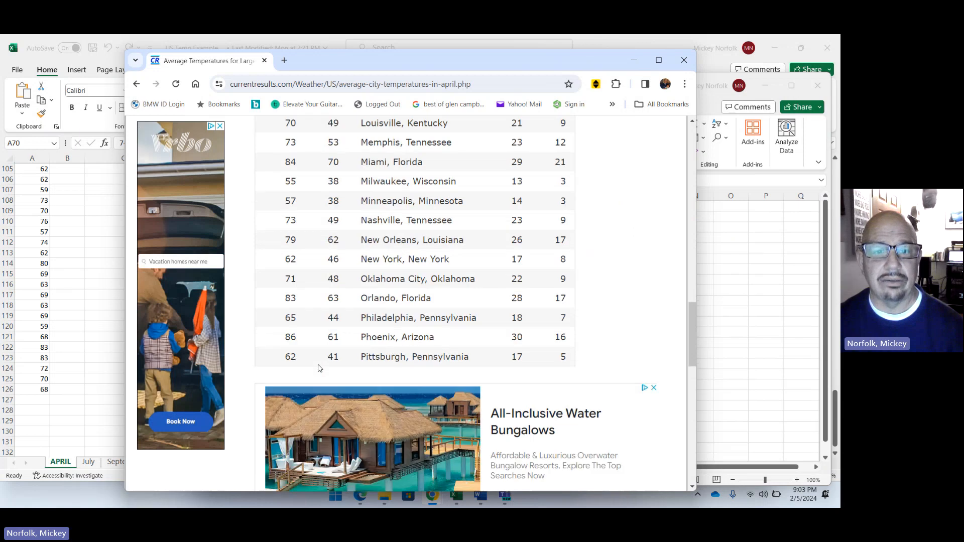
pyautogui.scroll(2, 318, 368)
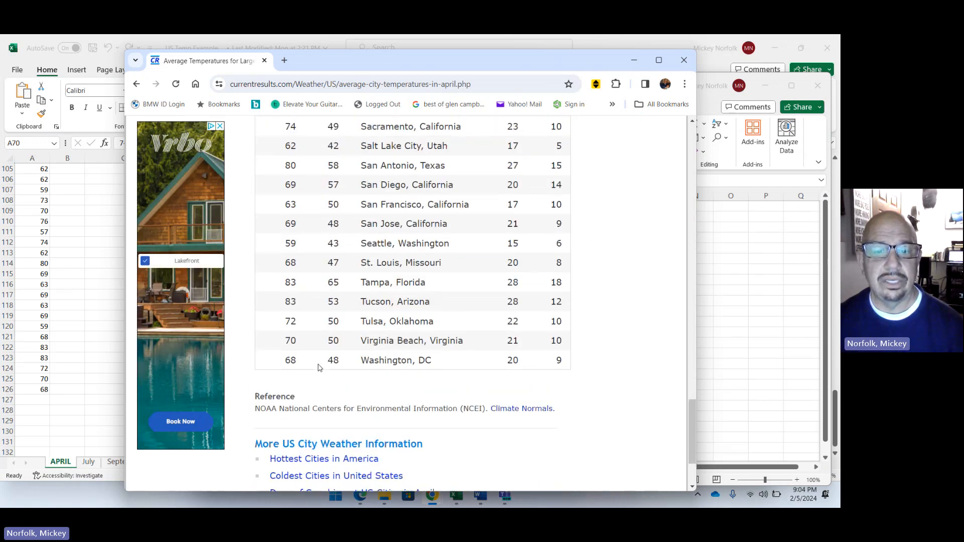
# Return to the start of the April temperatures table and arrange the browser and US Temps workbook side by side at full screen height.
pyautogui.scroll(14, 318, 369)
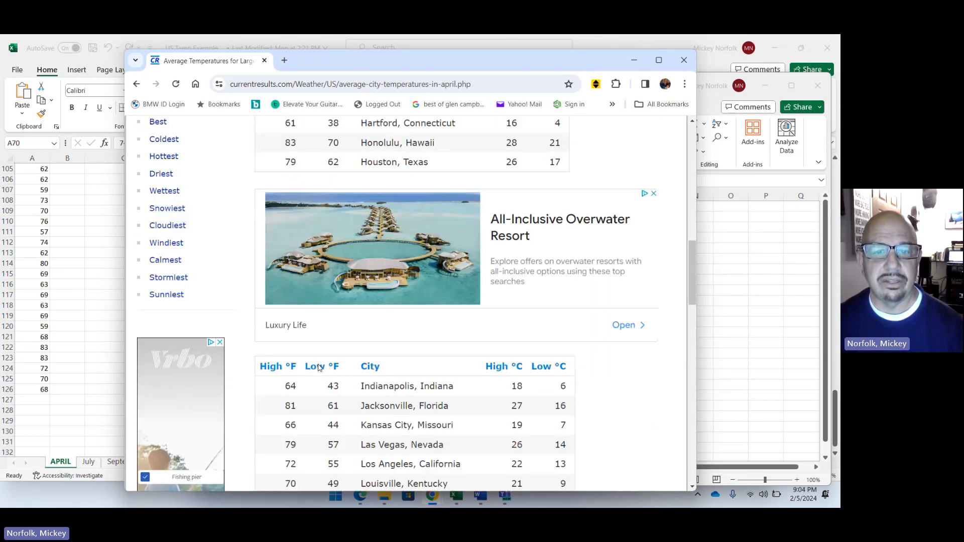
pyautogui.scroll(5, 318, 368)
pyautogui.scroll(-4, 318, 368)
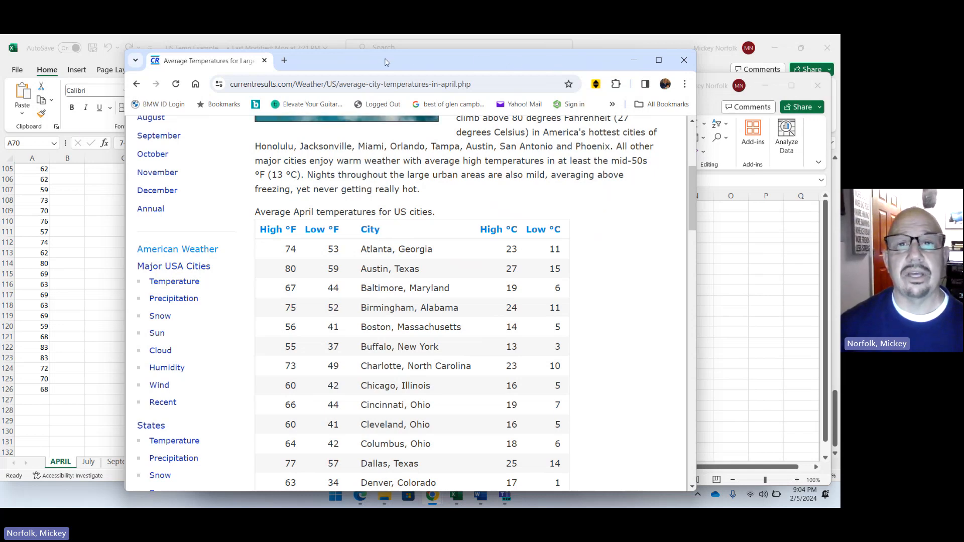
pyautogui.moveTo(385, 61); pyautogui.dragTo(2, 74)
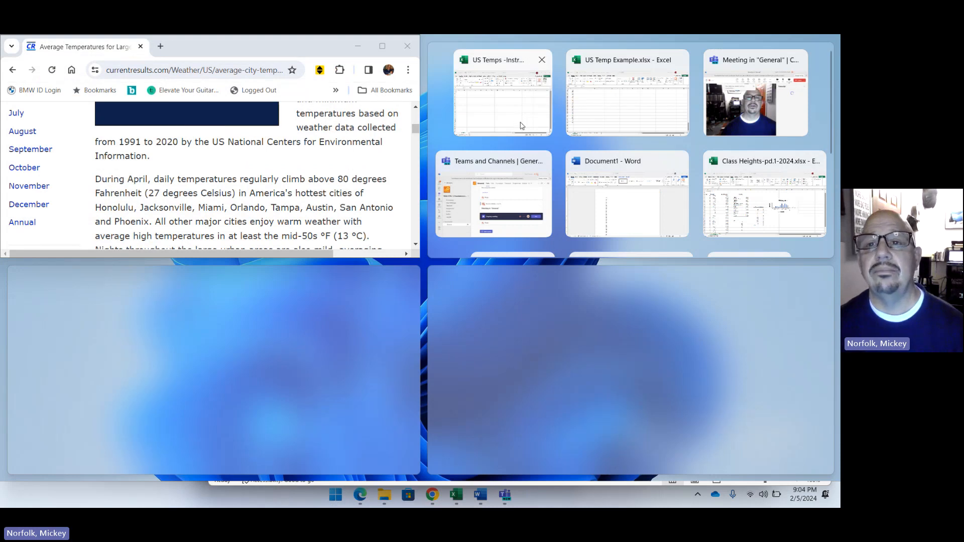
pyautogui.click(503, 64)
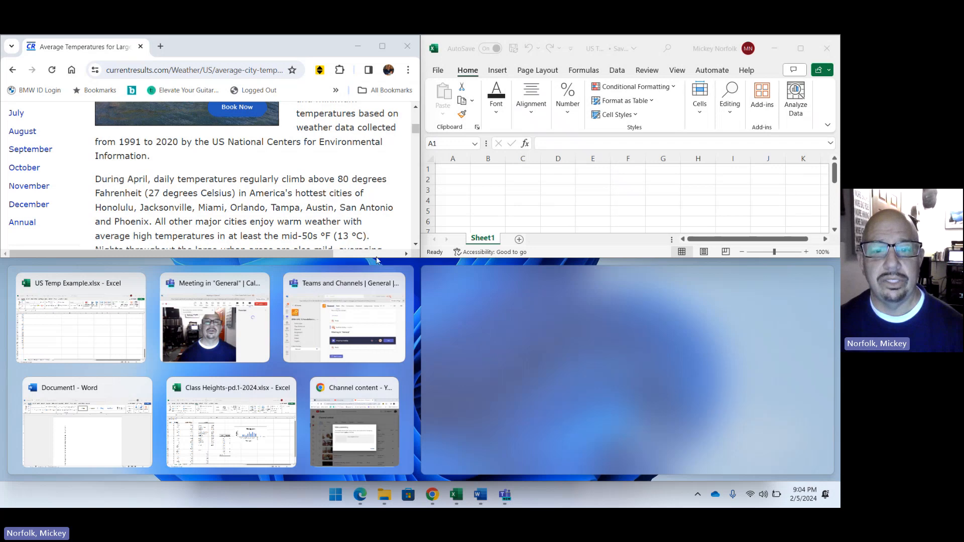
pyautogui.moveTo(396, 258)
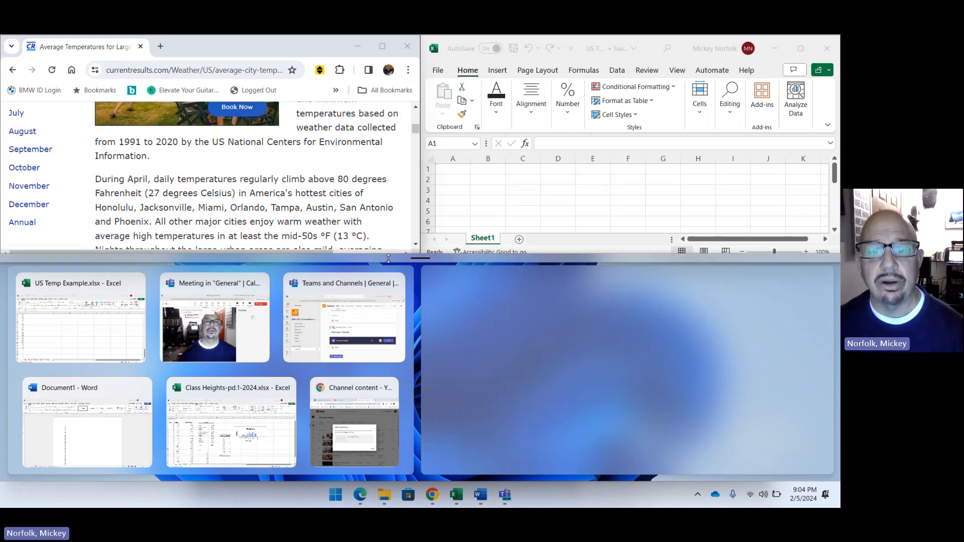
pyautogui.moveTo(389, 258); pyautogui.dragTo(412, 472)
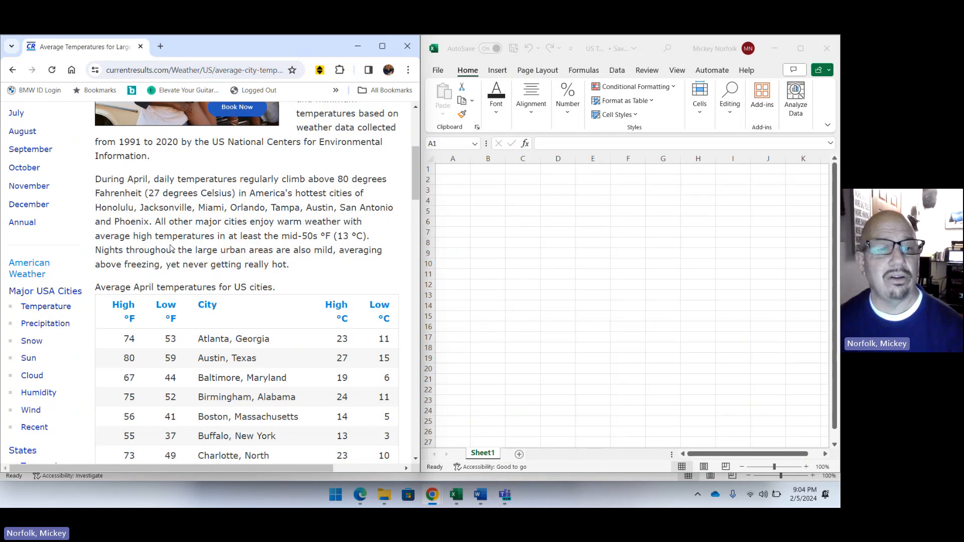
# Rename the workbook's Sheet1 as April.
pyautogui.scroll(-2, 300, 219)
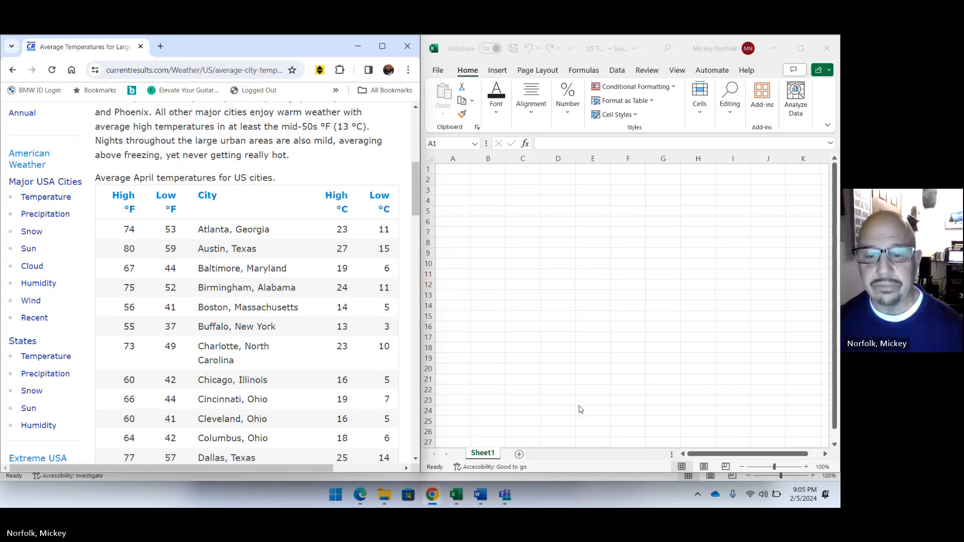
pyautogui.click(489, 455)
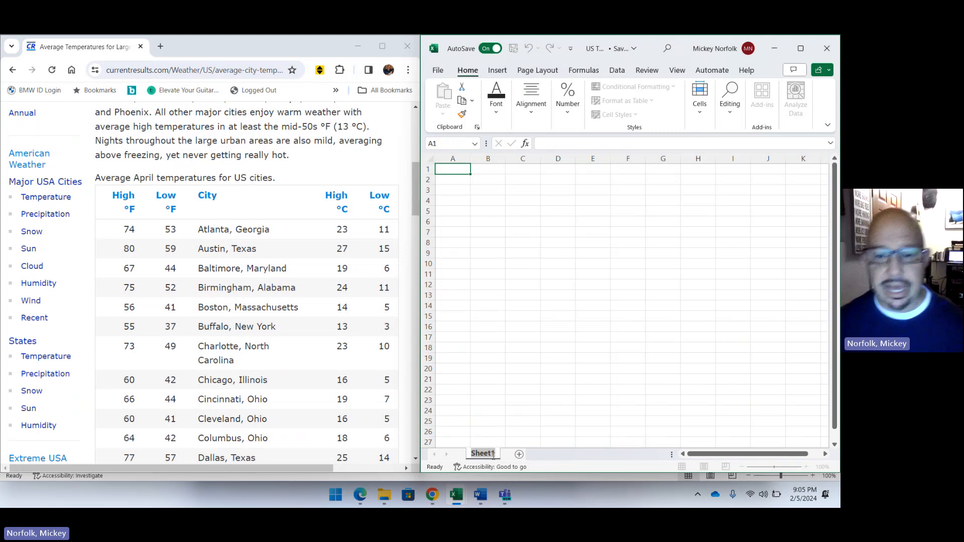
pyautogui.doubleClick(494, 455)
pyautogui.write('April')
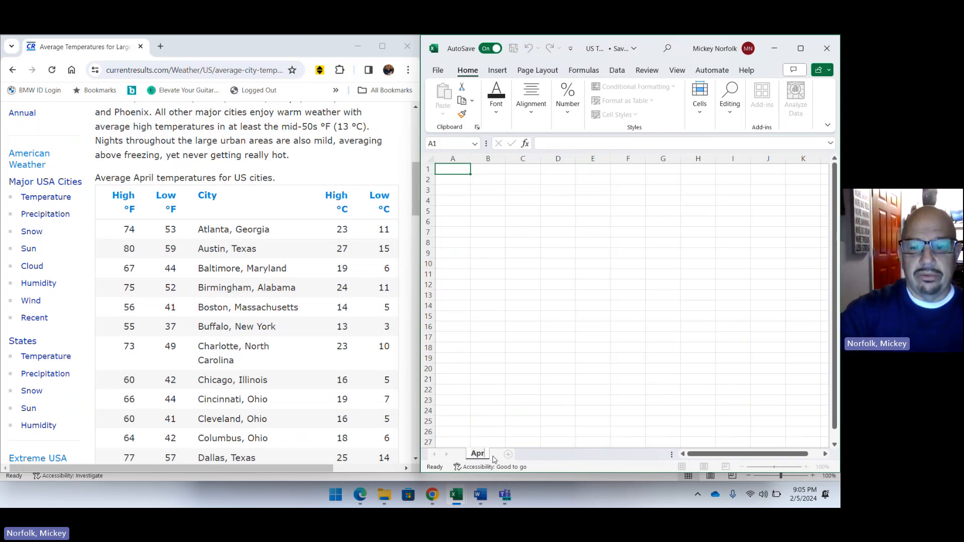
pyautogui.press('Return')
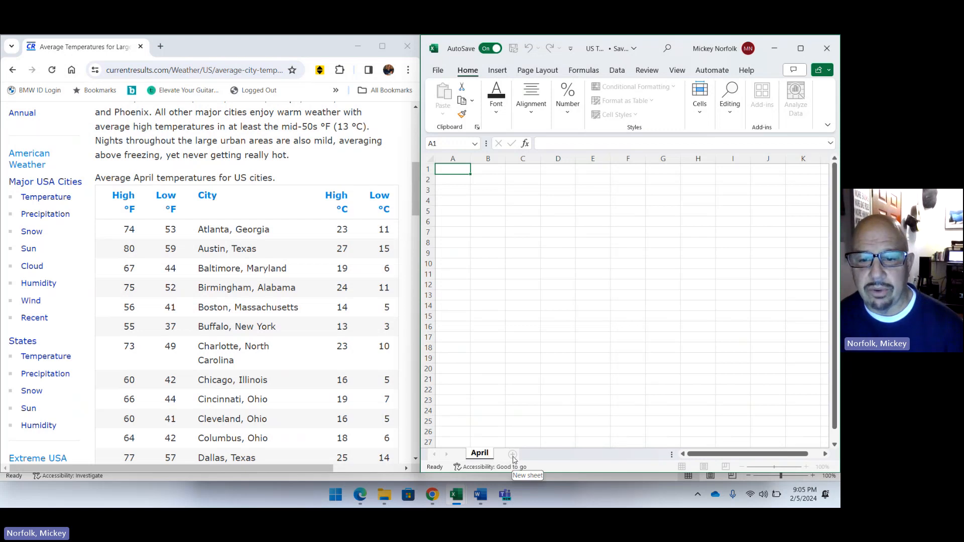
# Add a new sheet after April and name it July.
pyautogui.click(513, 455)
pyautogui.doubleClick(512, 455)
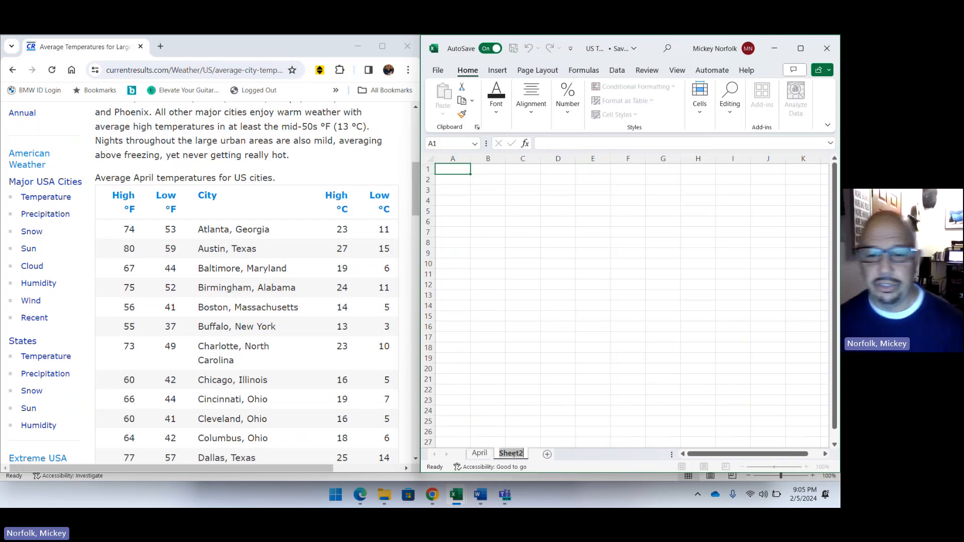
pyautogui.write('Jul')
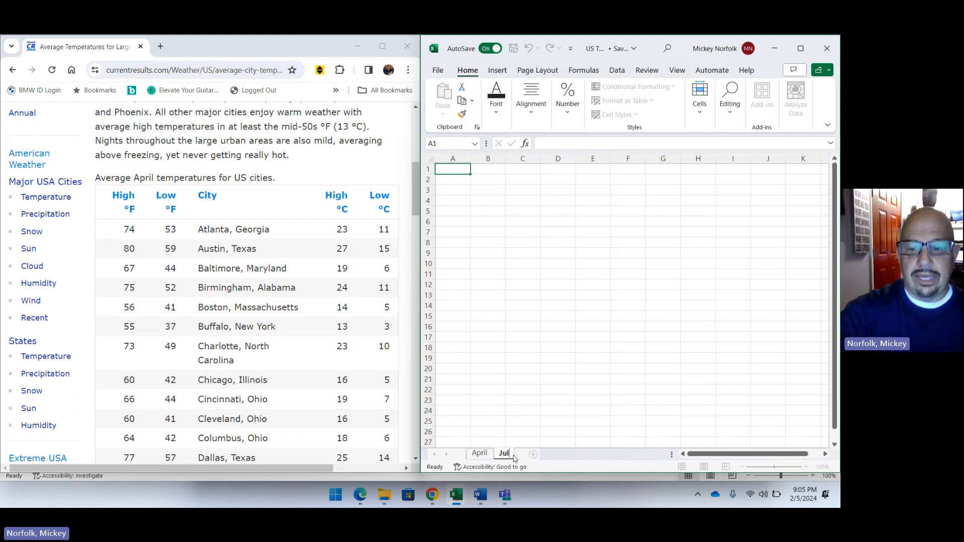
pyautogui.write('y')
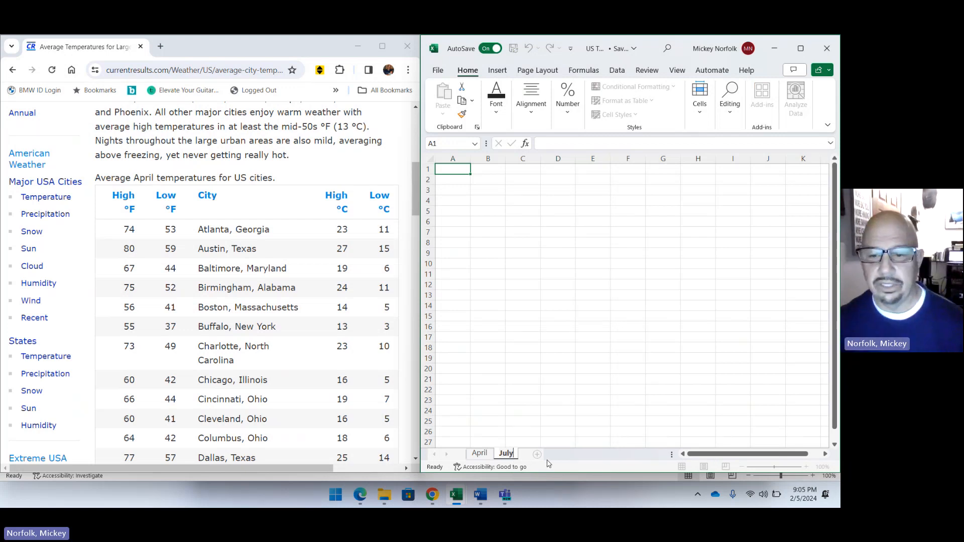
# Add a third sheet after July and name it September.
pyautogui.click(538, 454)
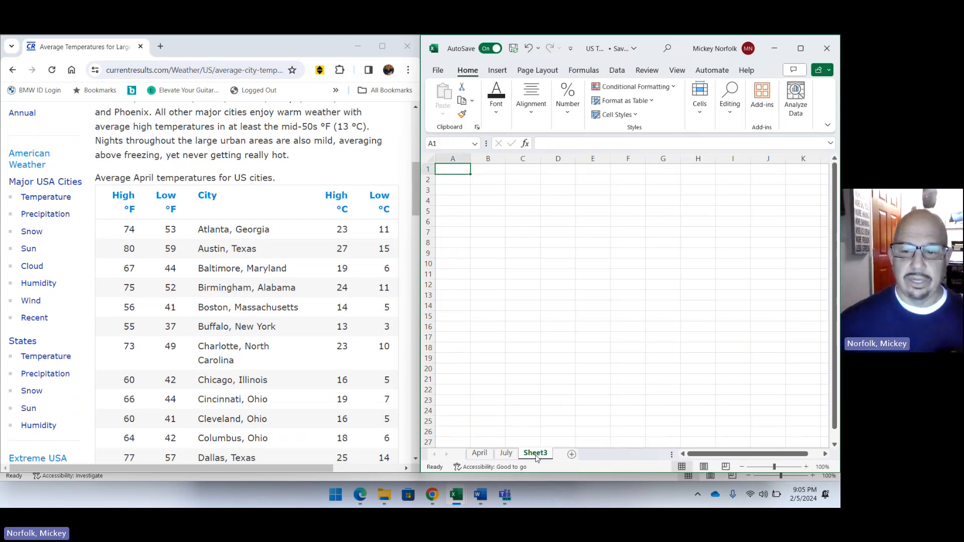
pyautogui.doubleClick(536, 455)
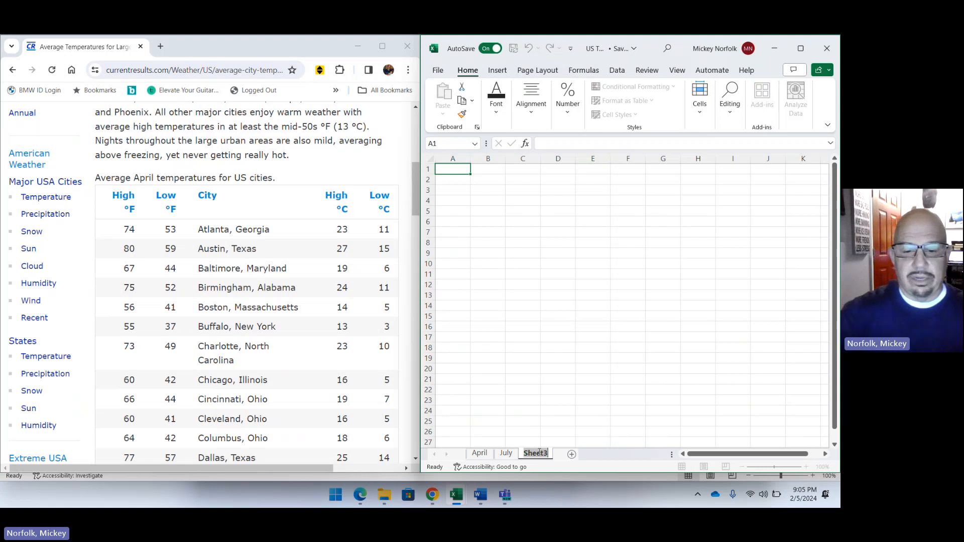
pyautogui.press('BackSpace')
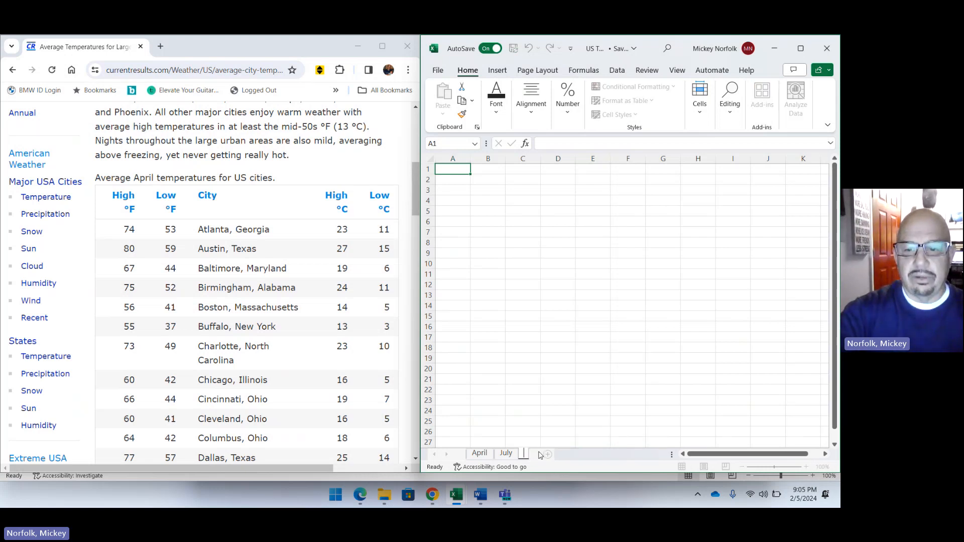
pyautogui.press('Return')
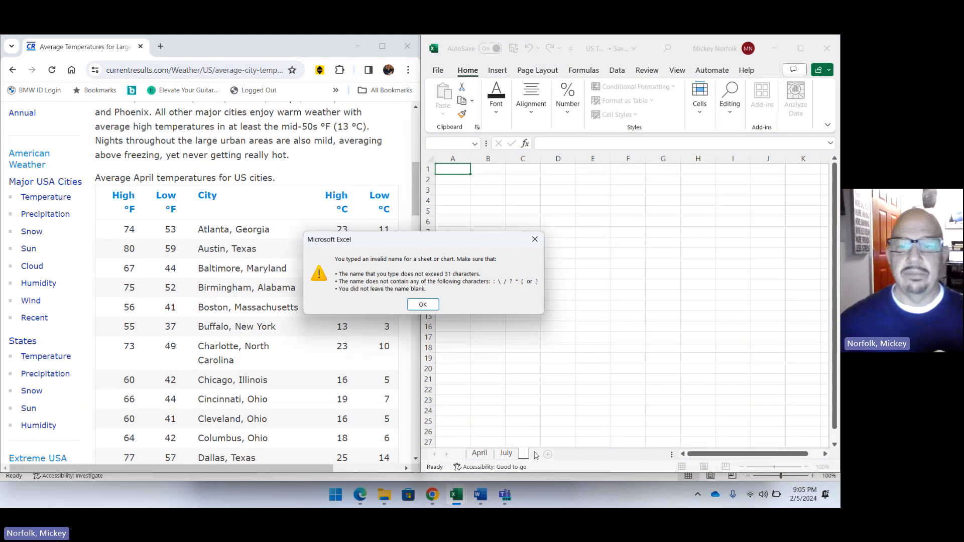
pyautogui.click(535, 239)
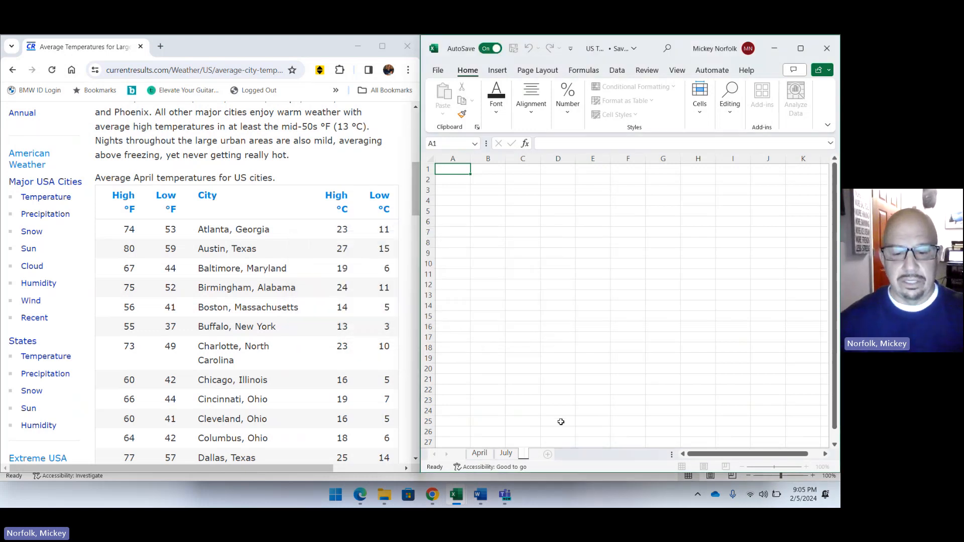
pyautogui.write('September')
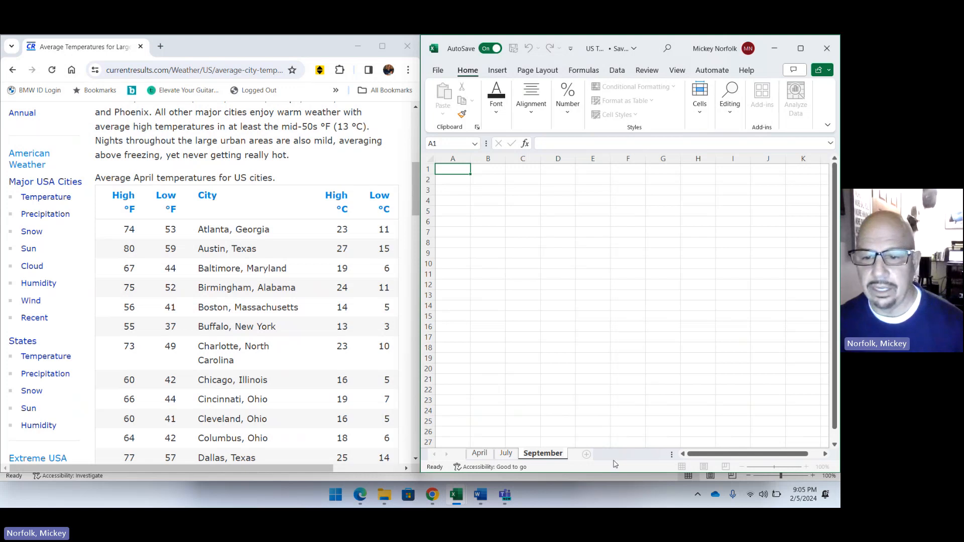
# Add a fourth sheet after September and name it January.
pyautogui.click(586, 455)
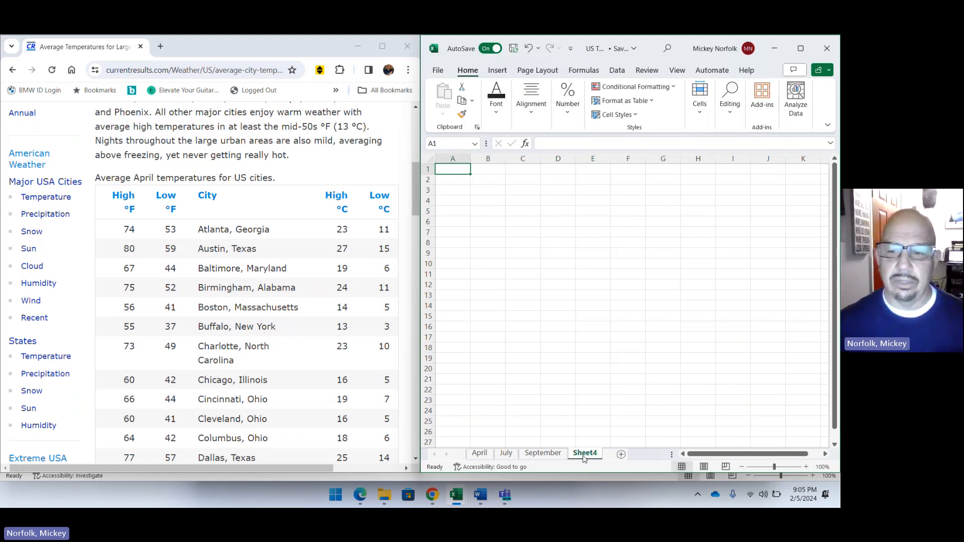
pyautogui.doubleClick(584, 455)
pyautogui.write('January')
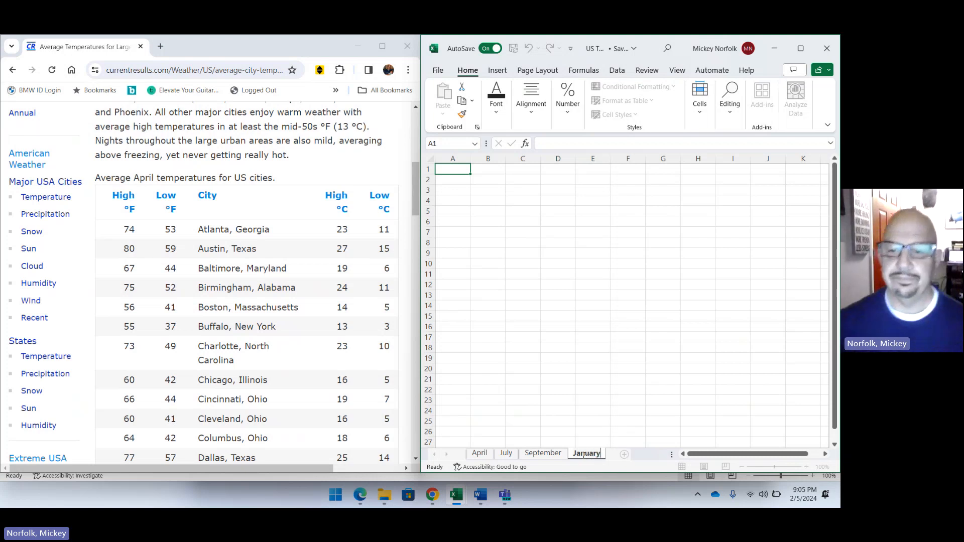
pyautogui.click(490, 453)
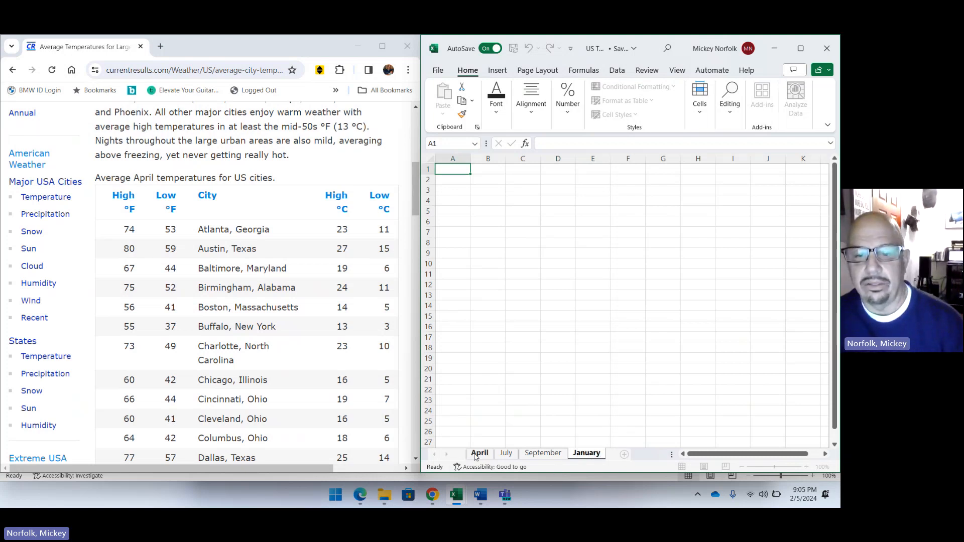
pyautogui.hotkey('ctrl', 'pagedown')
pyautogui.hotkey('ctrl', 'pagedown')
pyautogui.hotkey('ctrl', 'pagedown')
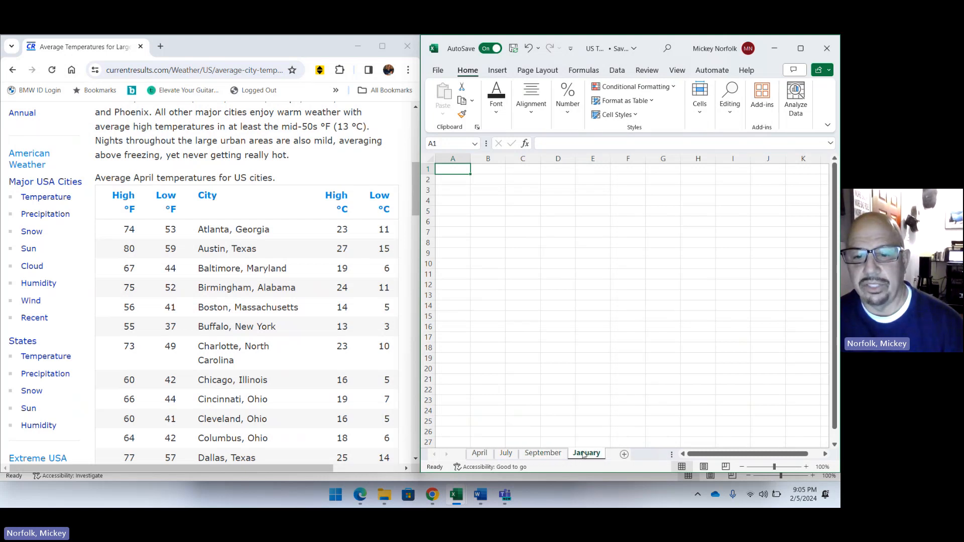
# On the April sheet, enter the column headings HIGHS in A1 and LOWS in B1.
pyautogui.click(489, 454)
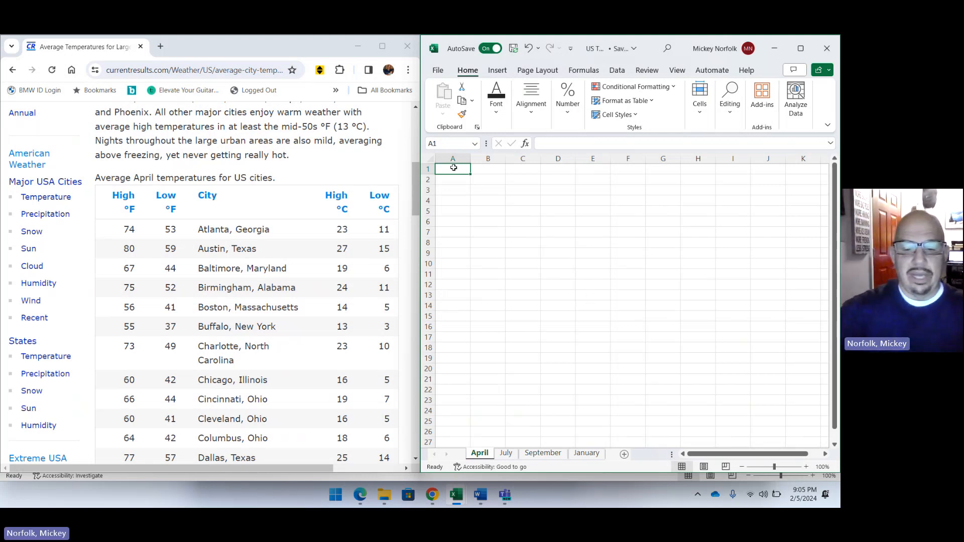
pyautogui.write('HIGH')
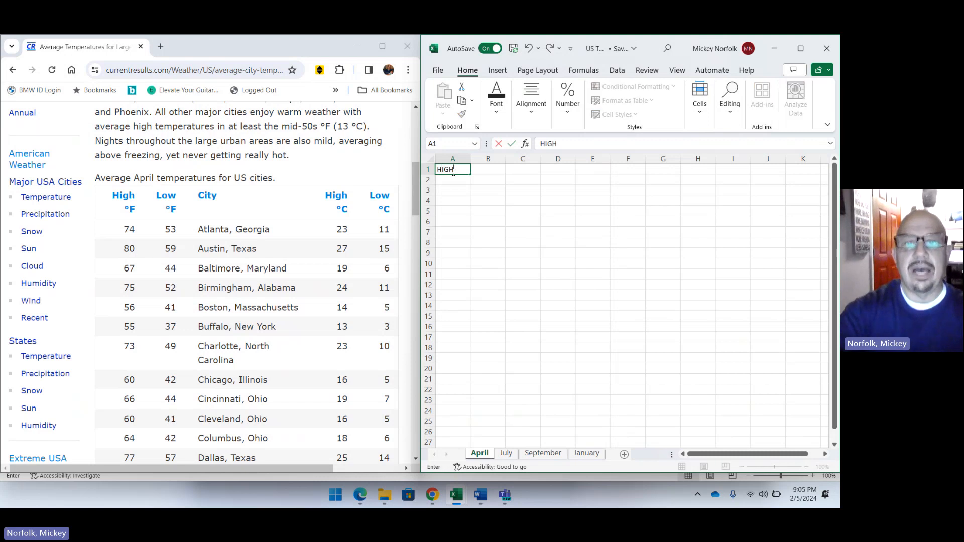
pyautogui.write('S')
pyautogui.press('Tab')
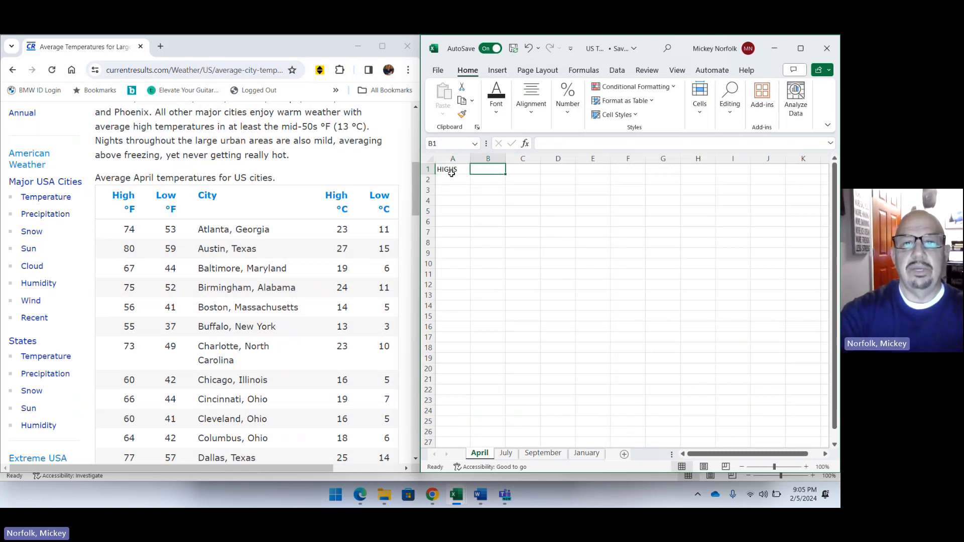
pyautogui.write('LOWS')
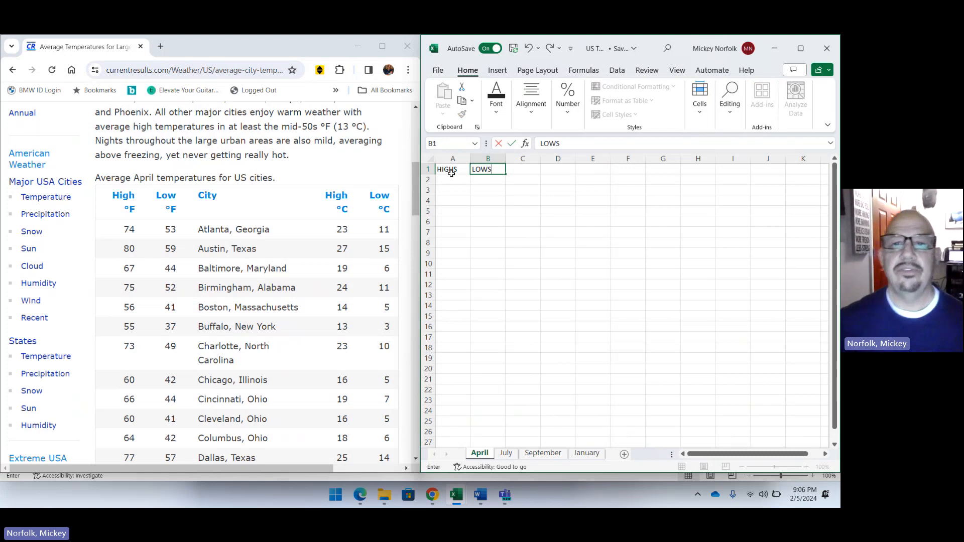
# Make the HIGHS and LOWS headings bold and select cell A2 for the data.
pyautogui.click(451, 172)
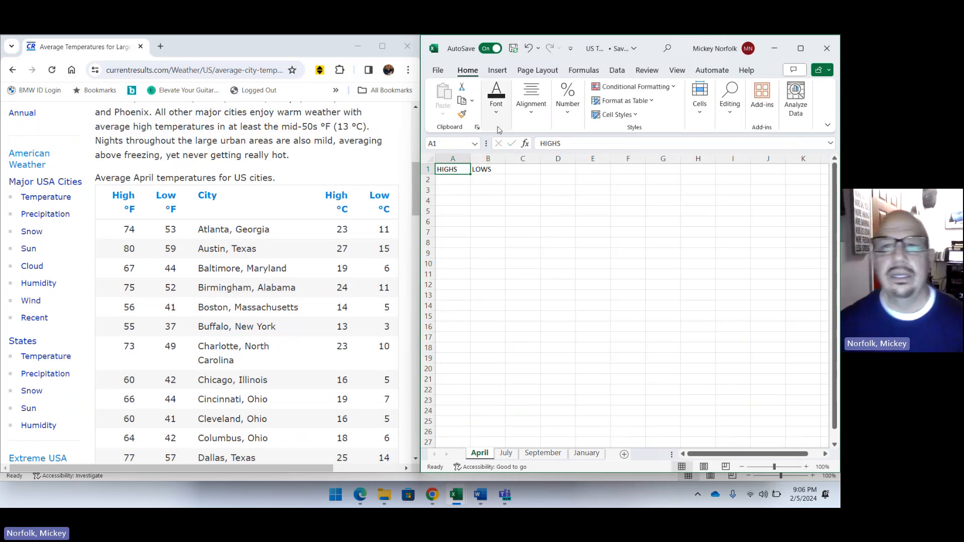
pyautogui.hotkey('ctrl', 'b')
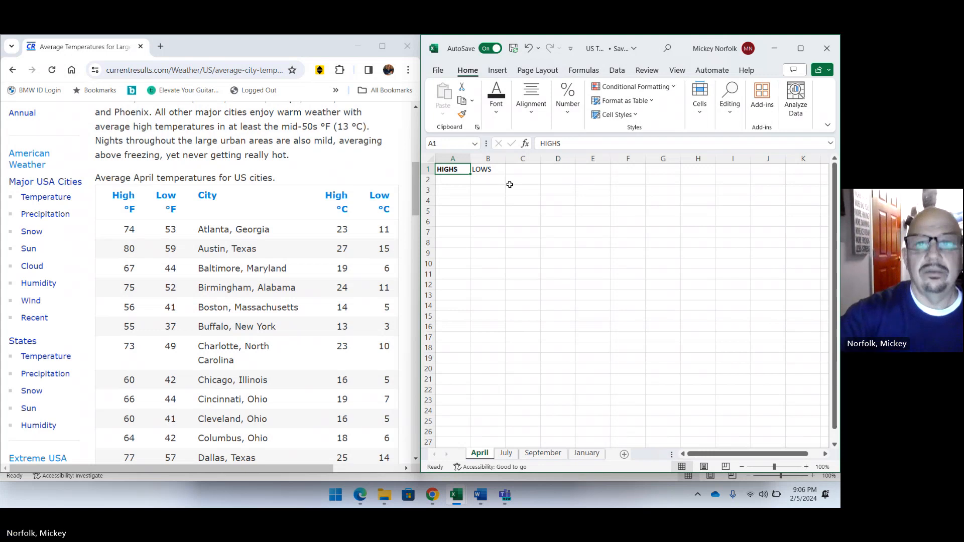
pyautogui.click(482, 173)
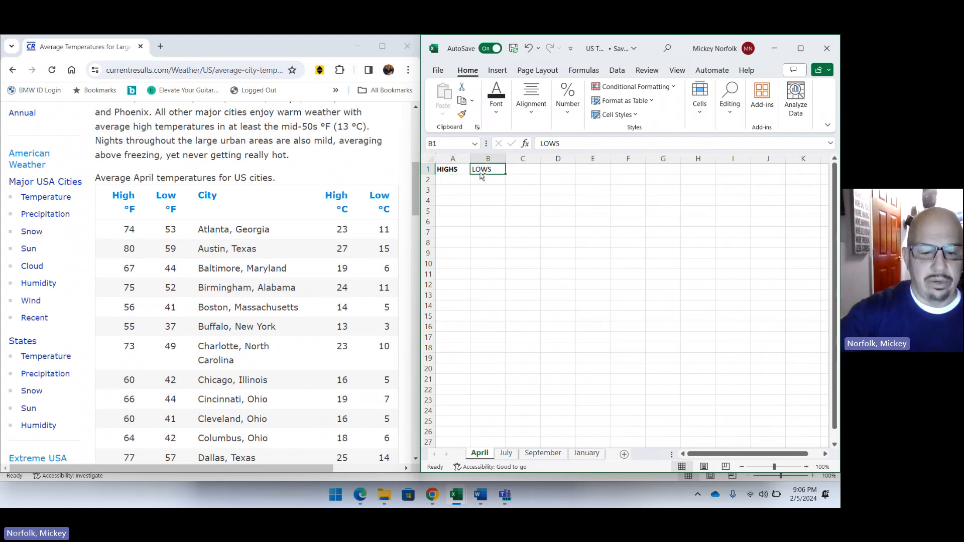
pyautogui.hotkey('ctrl', 'b')
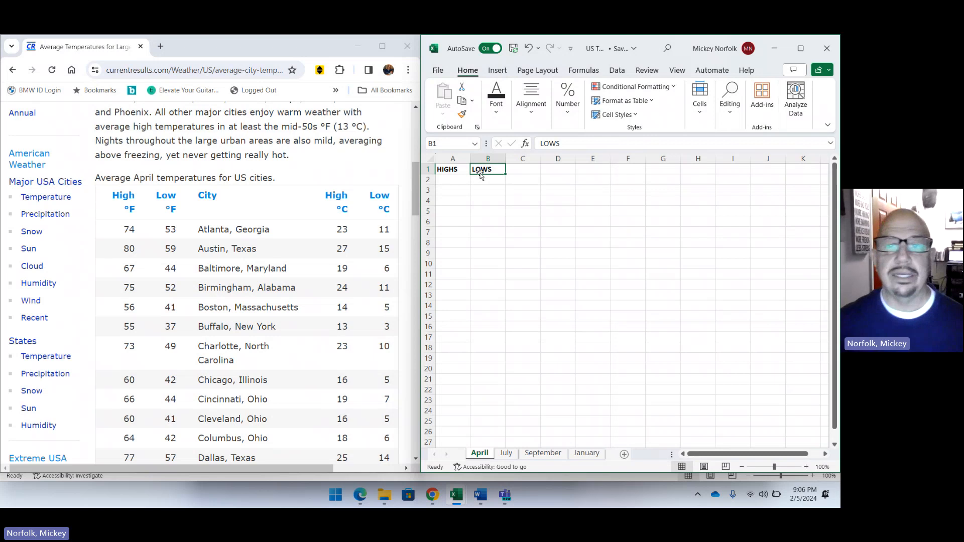
pyautogui.click(451, 182)
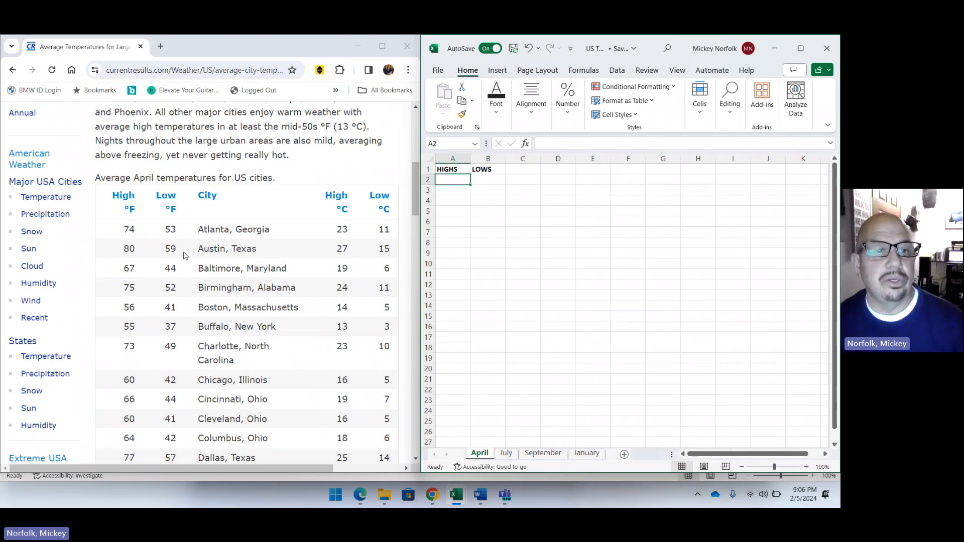
# Copy the selected temperature column starting with 53 from the Word document and paste it into the April sheet from cell A2.
pyautogui.scroll(-2, 132, 228)
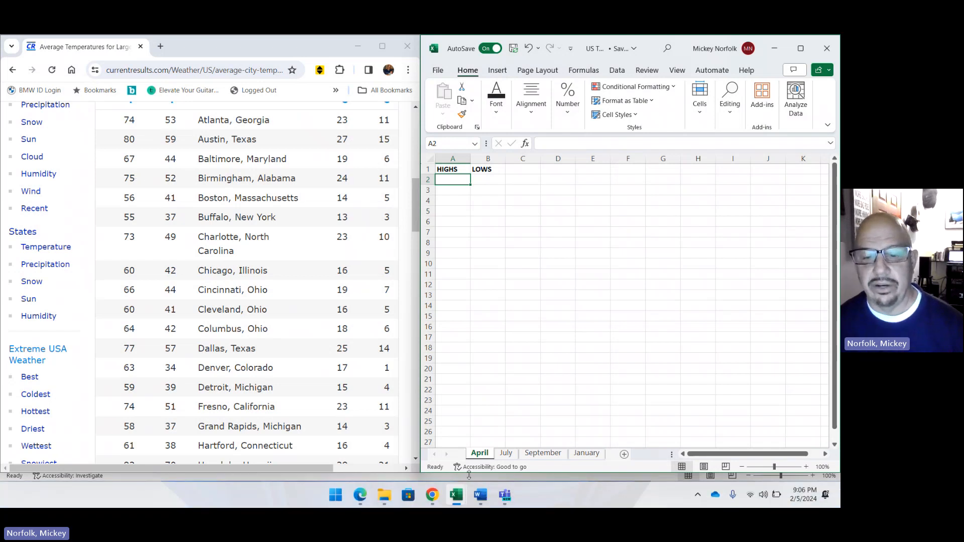
pyautogui.click(480, 494)
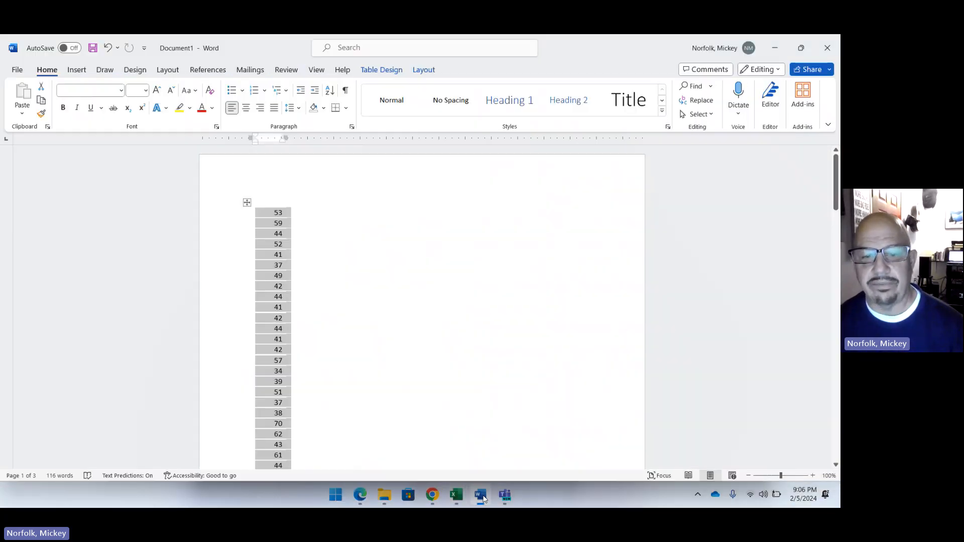
pyautogui.rightClick(276, 273)
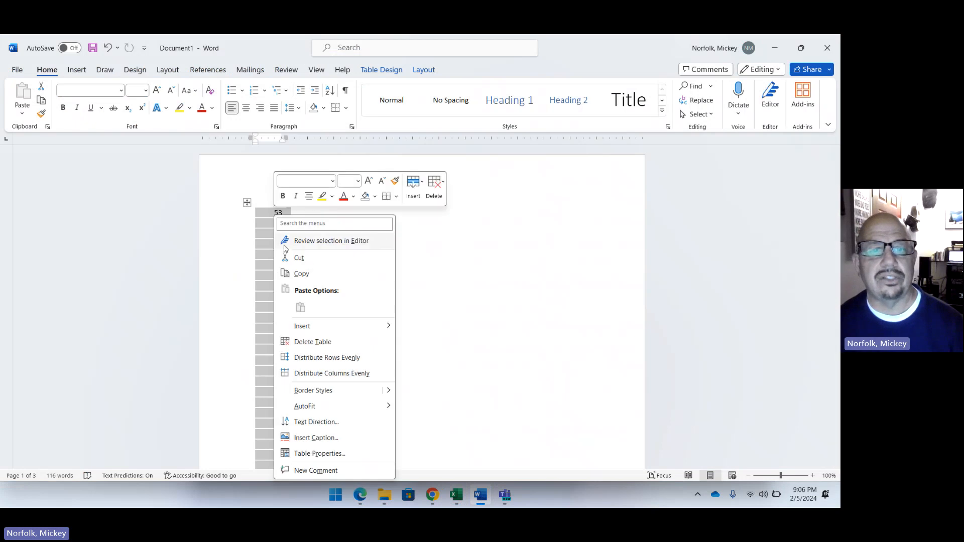
pyautogui.click(302, 274)
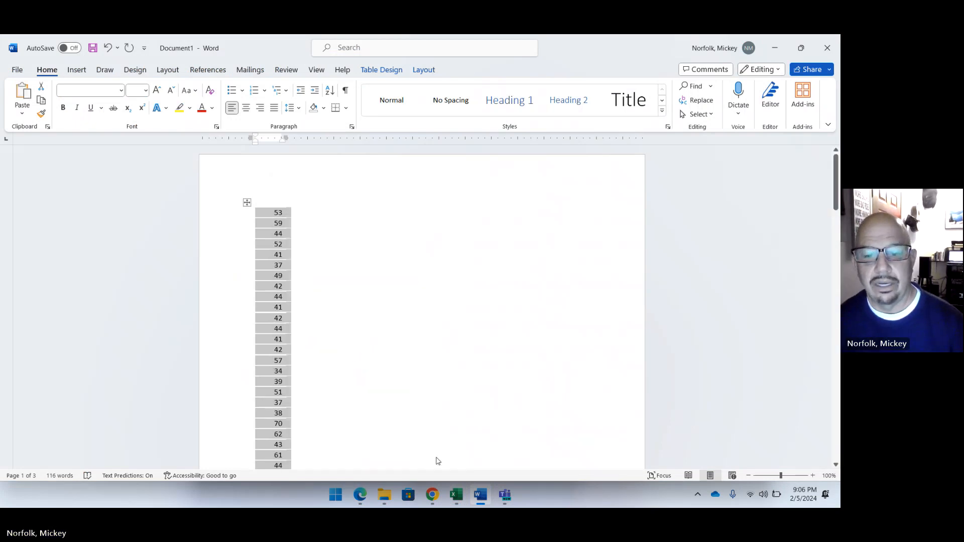
pyautogui.click(435, 498)
pyautogui.moveTo(457, 502)
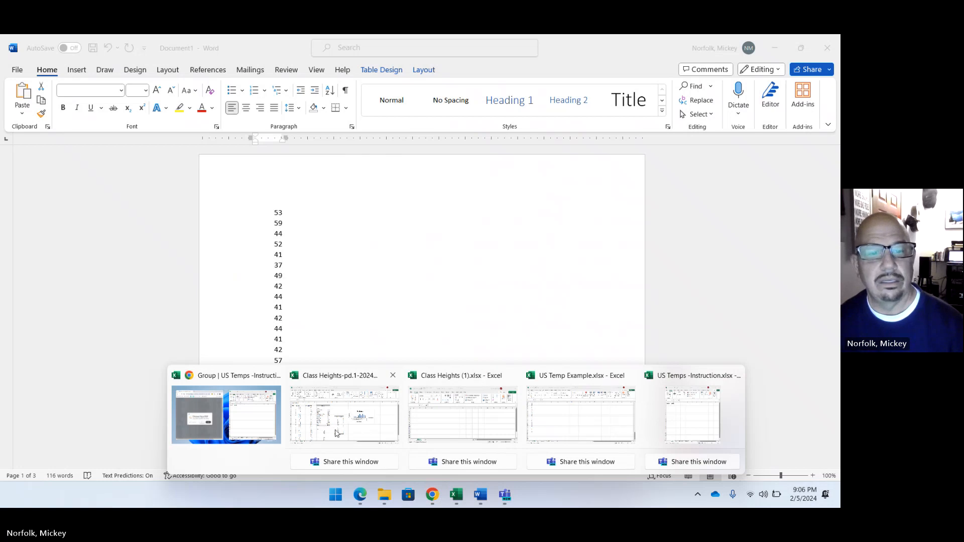
pyautogui.click(260, 432)
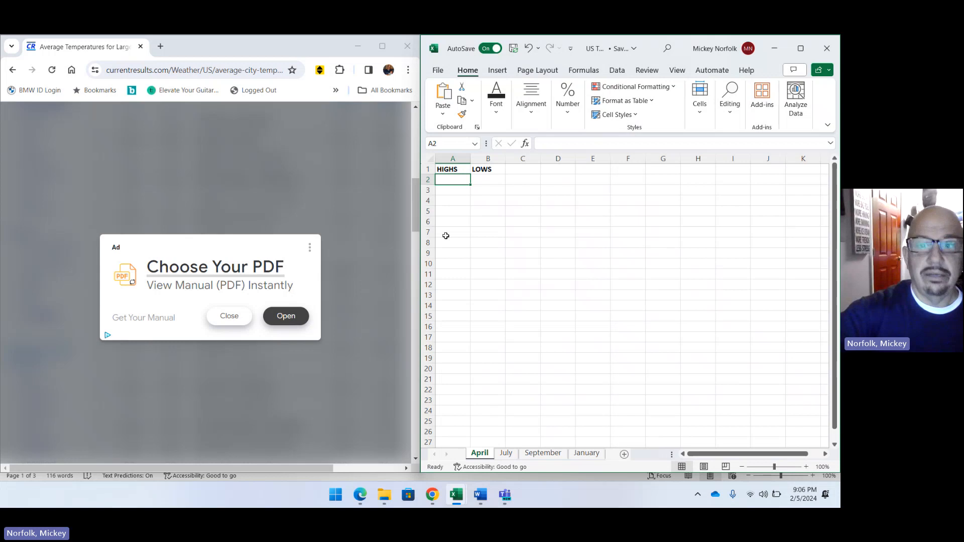
pyautogui.hotkey('ctrl', 'v')
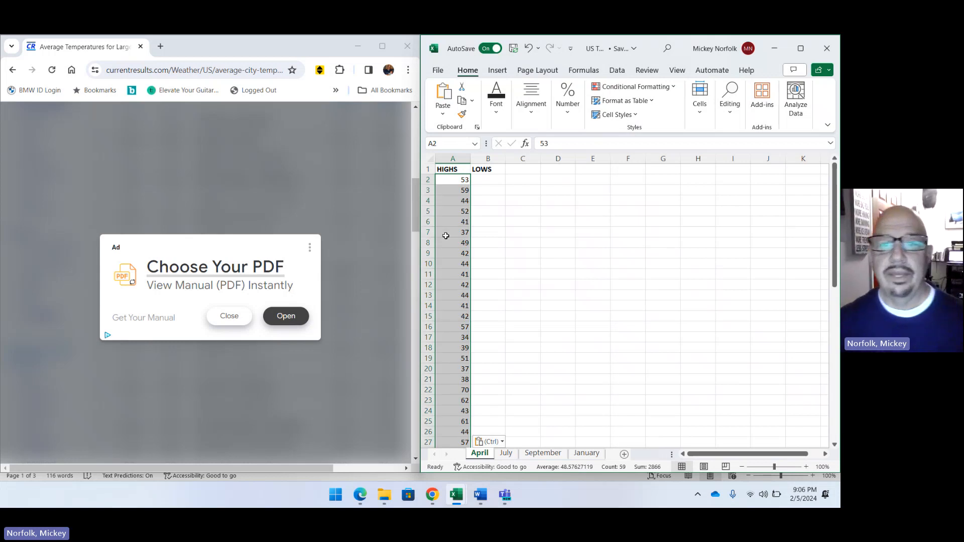
# Copy the second temperature column, starting with 74, from the Word document and paste it into the April sheet from cell B2.
pyautogui.click(482, 179)
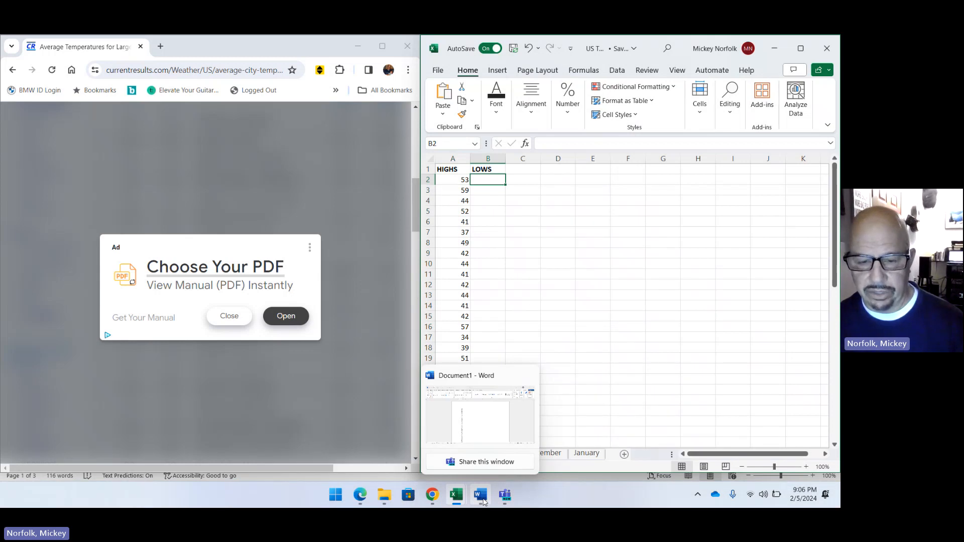
pyautogui.click(483, 497)
pyautogui.scroll(-10, 430, 351)
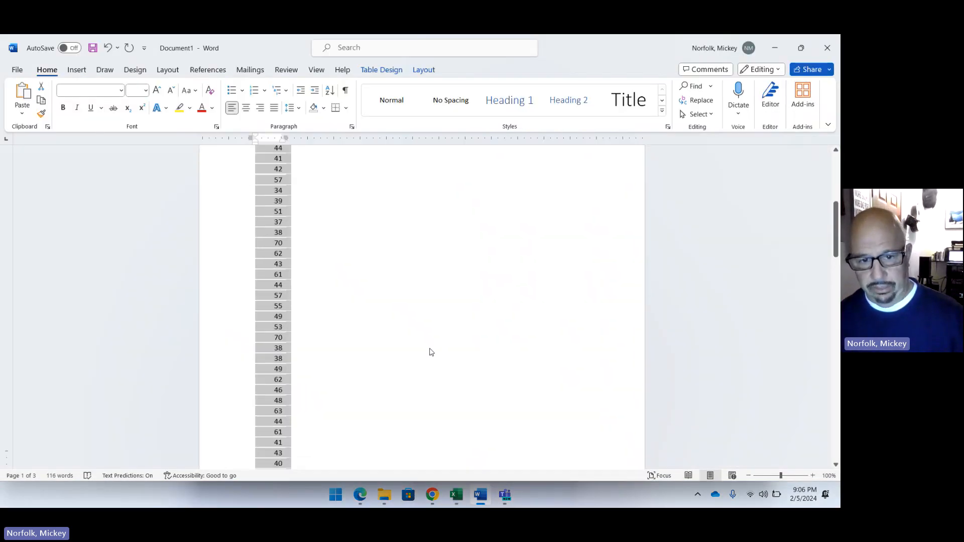
pyautogui.scroll(-10, 430, 351)
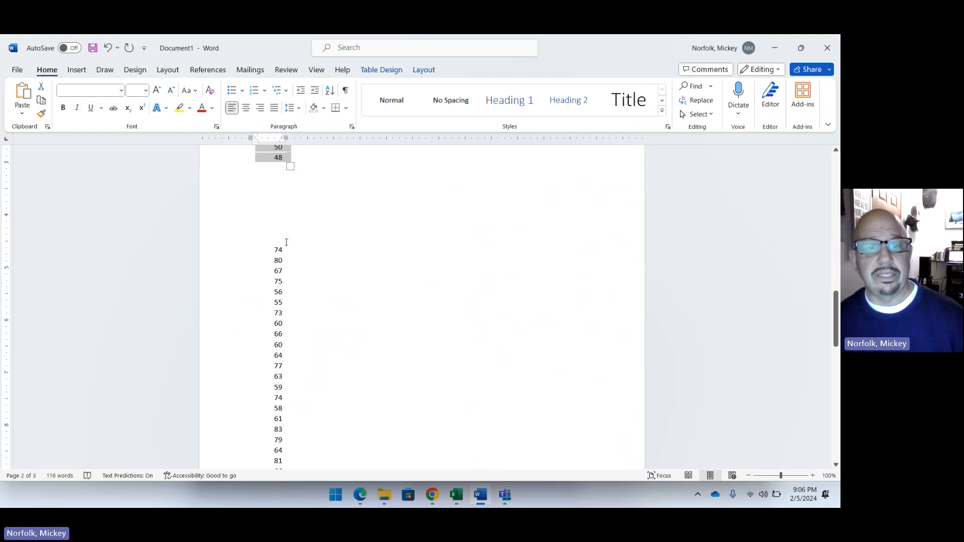
pyautogui.click(277, 249)
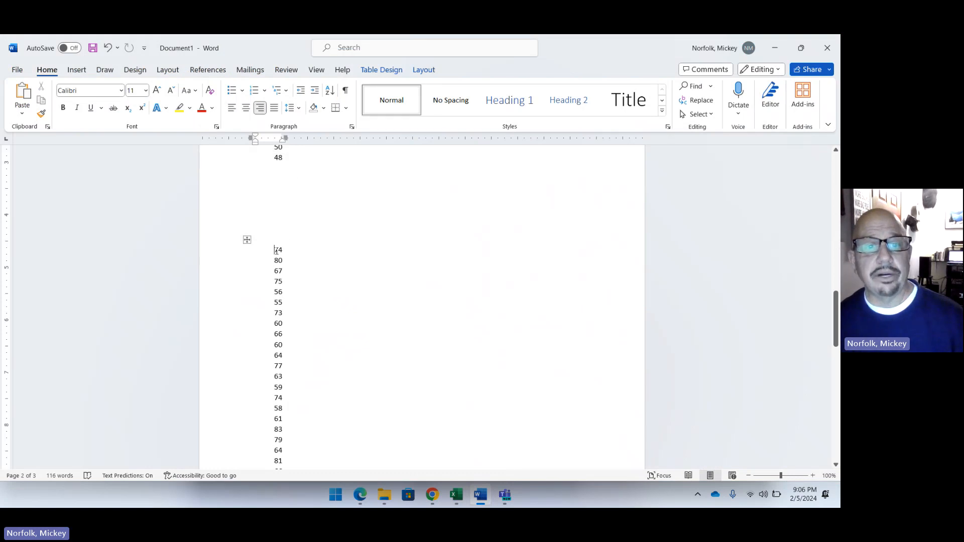
pyautogui.moveTo(276, 250); pyautogui.dragTo(275, 401)
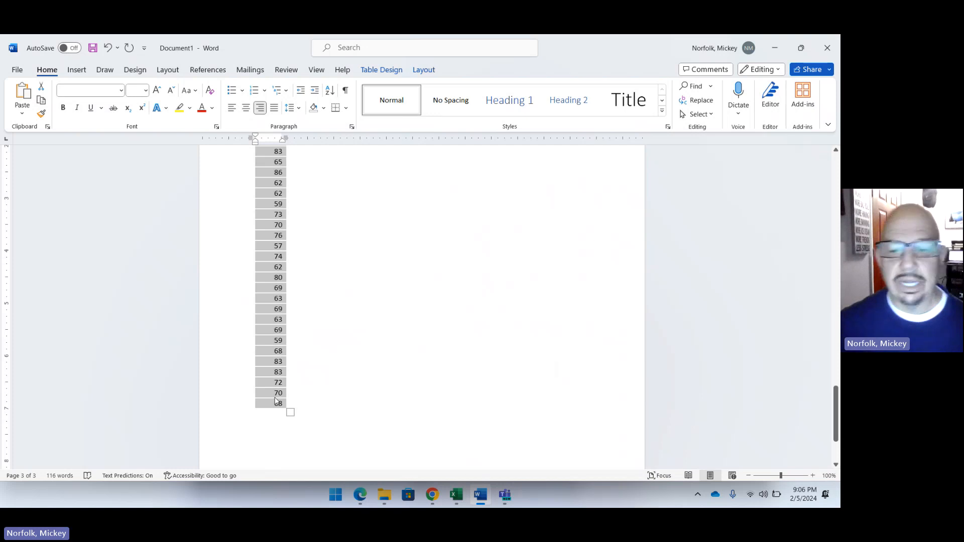
pyautogui.click(456, 496)
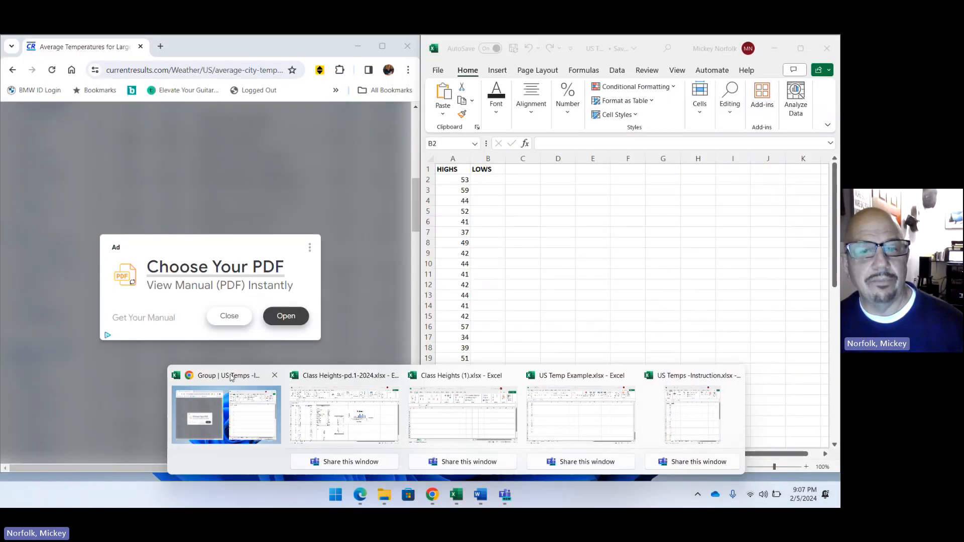
pyautogui.click(231, 397)
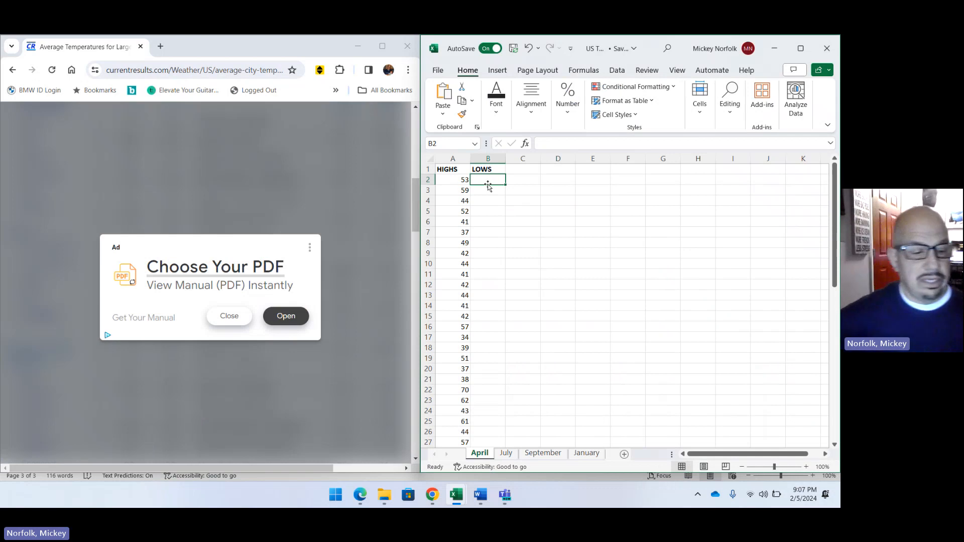
pyautogui.hotkey('ctrl', 'v')
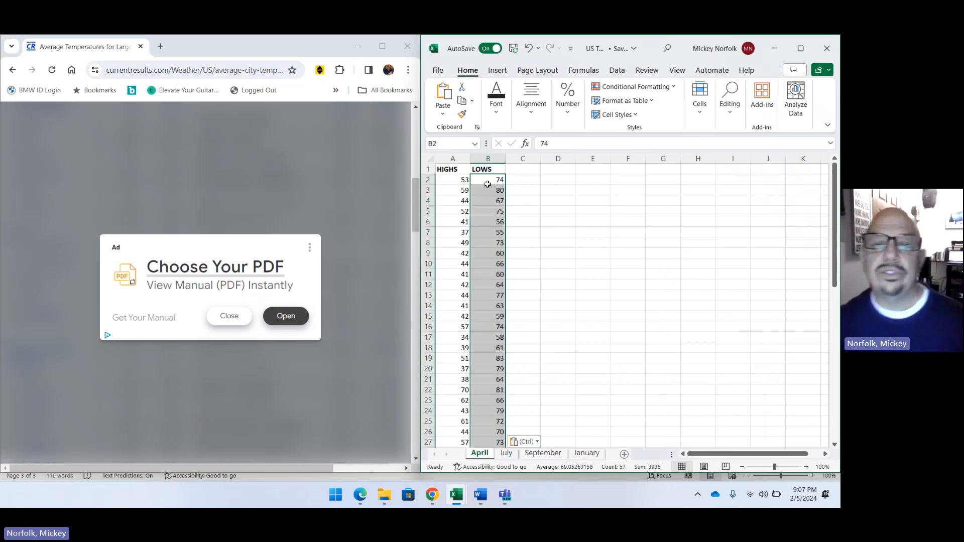
# Dismiss the ad on the web page and compare the pasted April columns, down to their last rows, with the website's city temperature table.
pyautogui.click(528, 200)
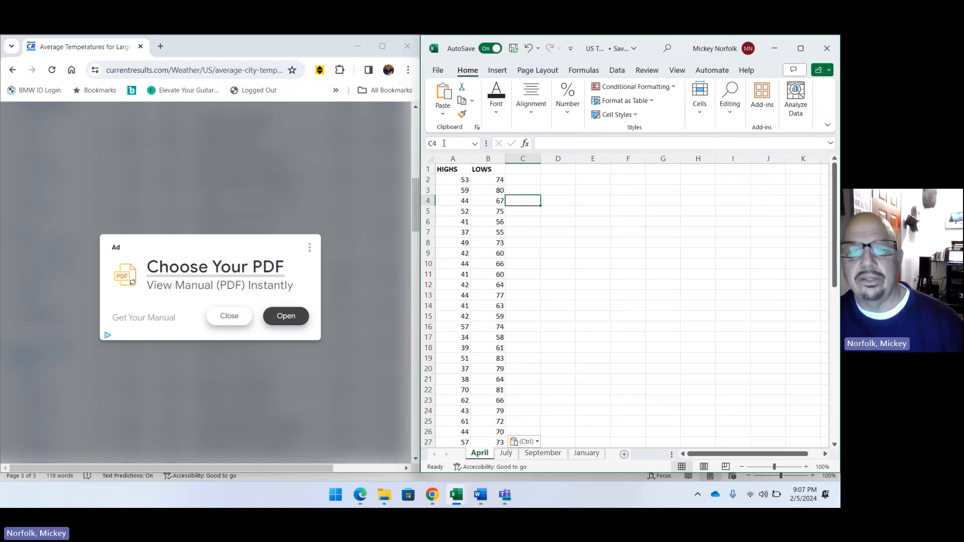
pyautogui.scroll(-12, 493, 237)
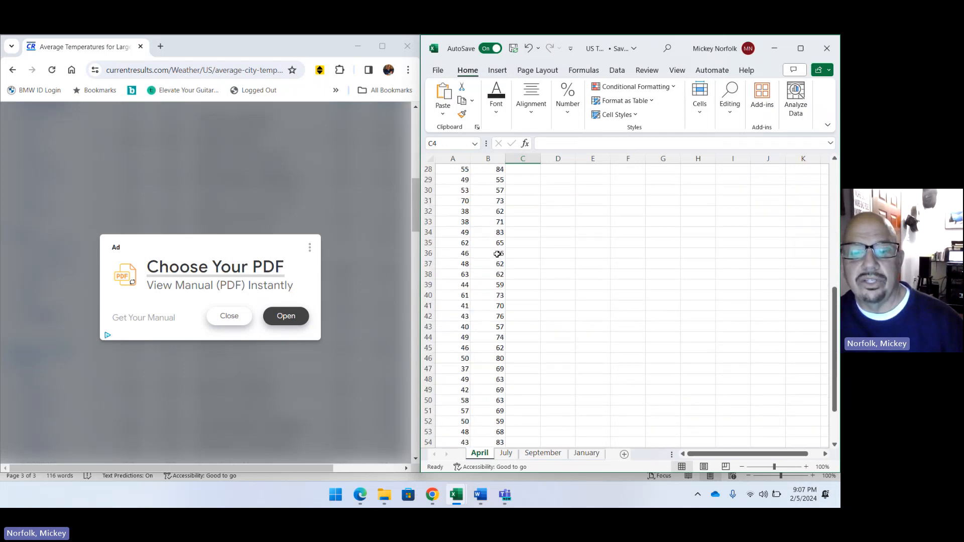
pyautogui.scroll(-1, 497, 255)
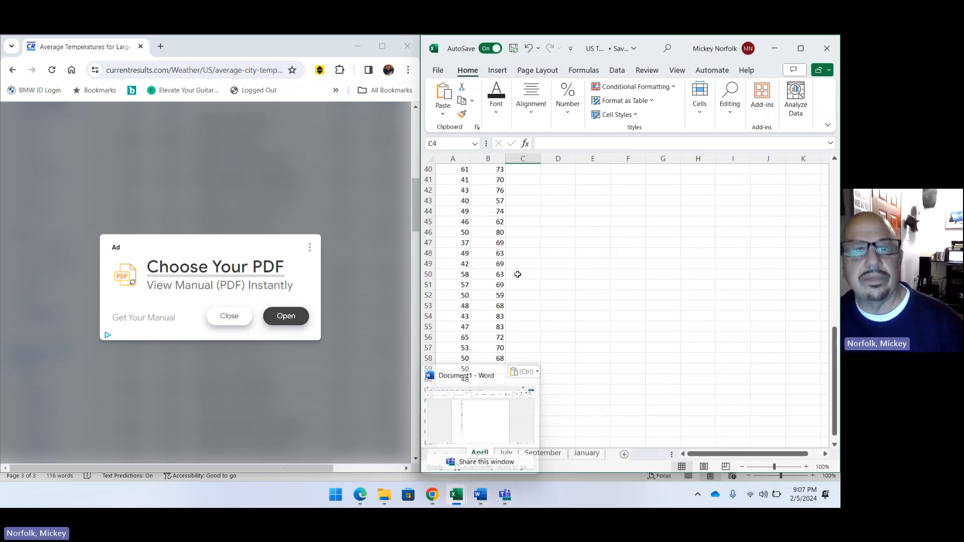
pyautogui.click(283, 190)
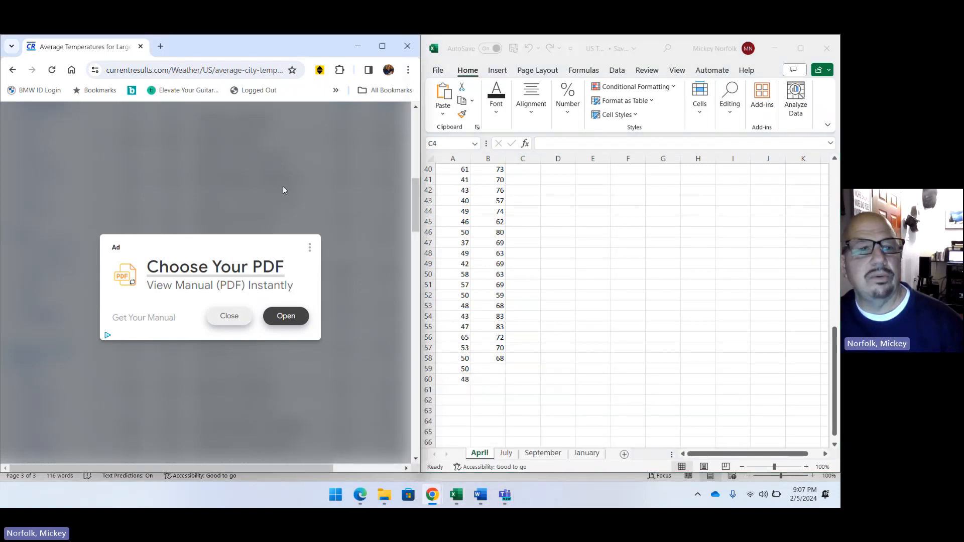
pyautogui.click(293, 214)
pyautogui.scroll(-10, 255, 243)
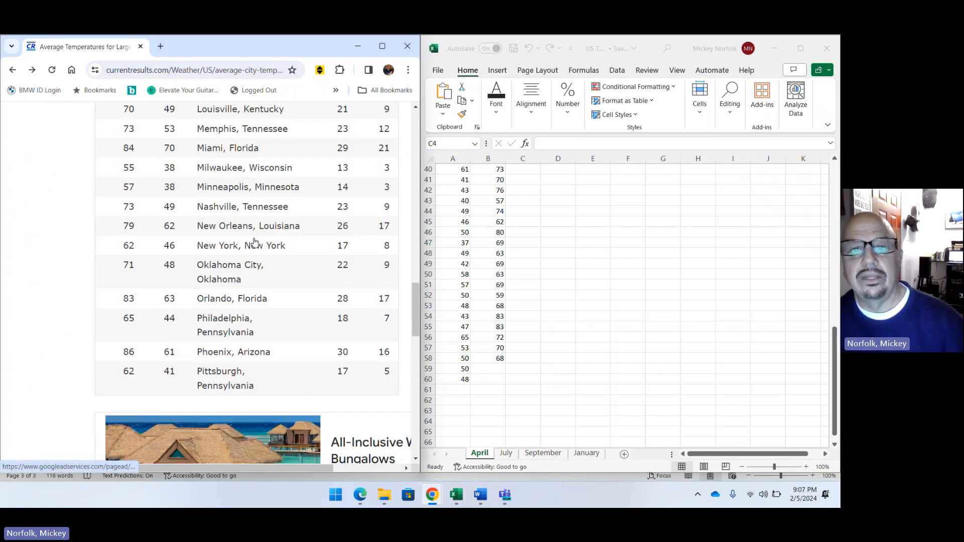
pyautogui.scroll(-10, 255, 242)
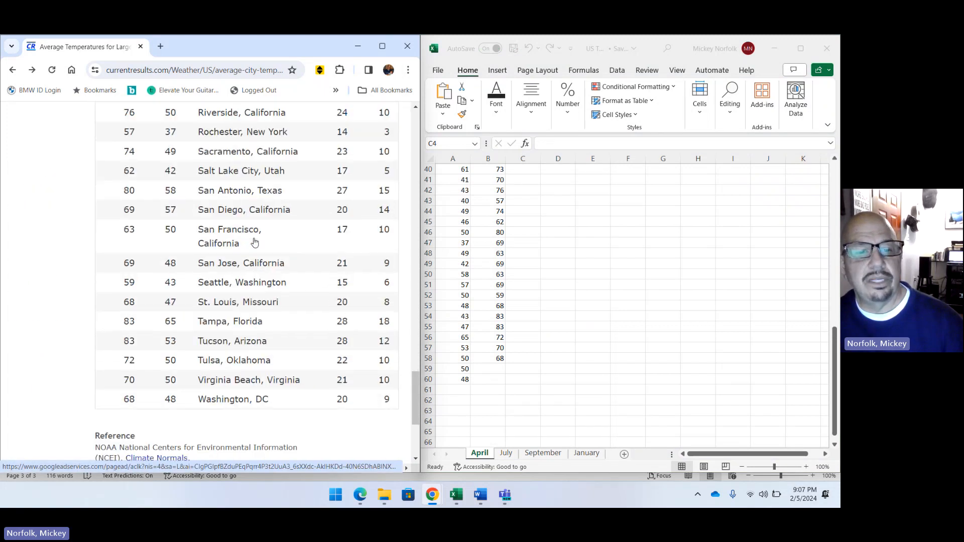
pyautogui.scroll(-5, 255, 242)
pyautogui.scroll(6, 254, 242)
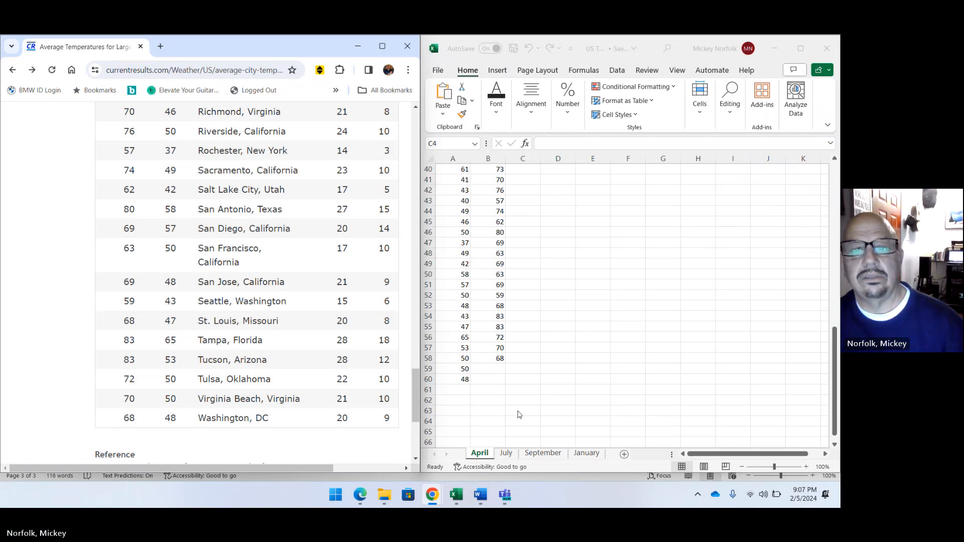
pyautogui.scroll(11, 518, 402)
pyautogui.scroll(2, 518, 397)
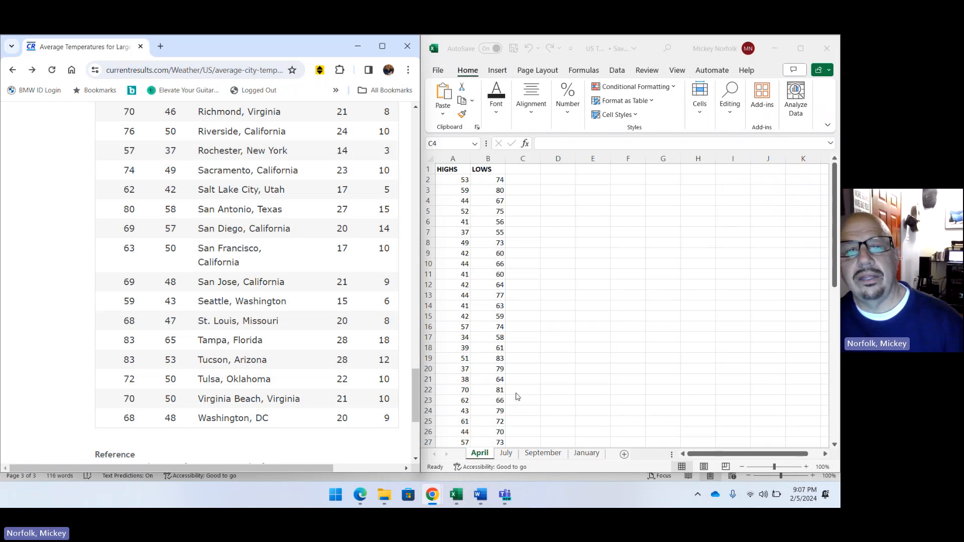
pyautogui.scroll(-10, 517, 397)
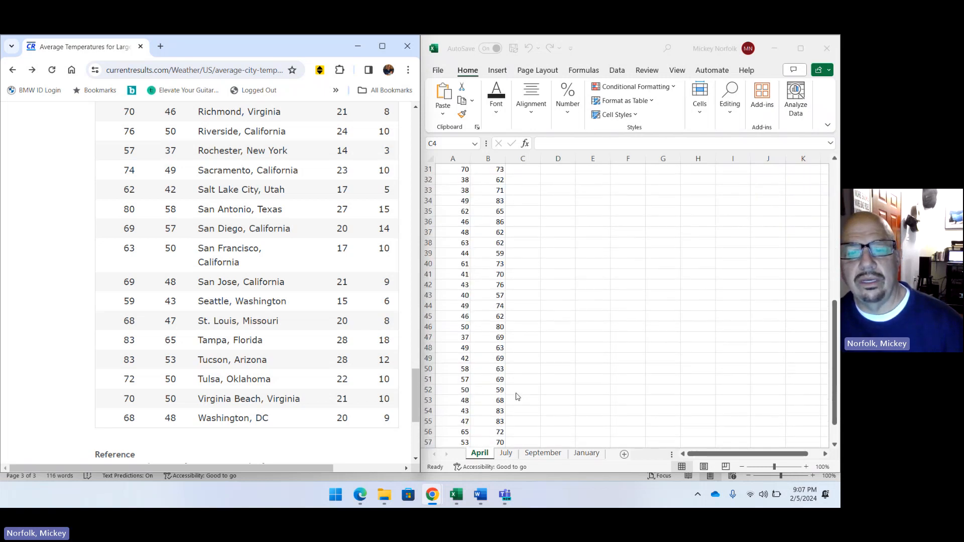
pyautogui.scroll(10, 517, 397)
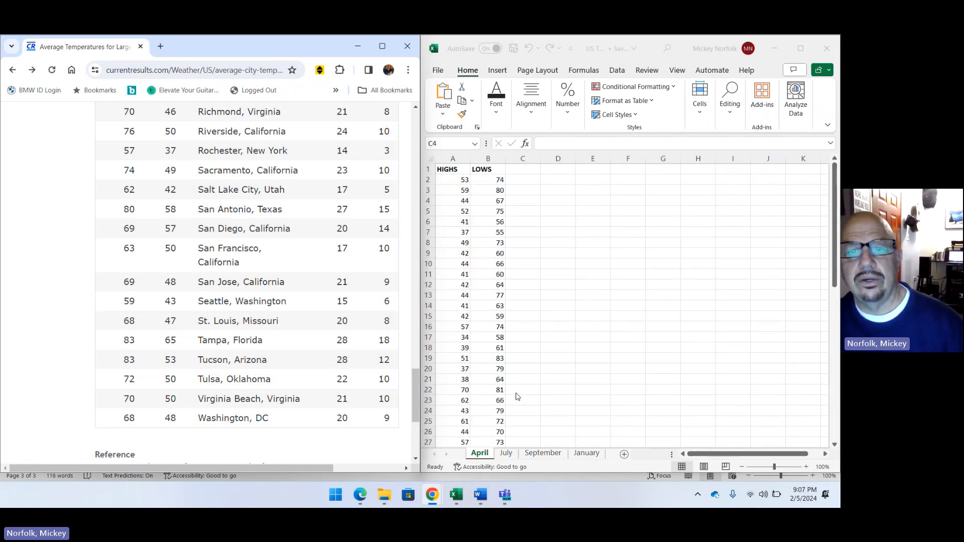
pyautogui.scroll(-3, 517, 397)
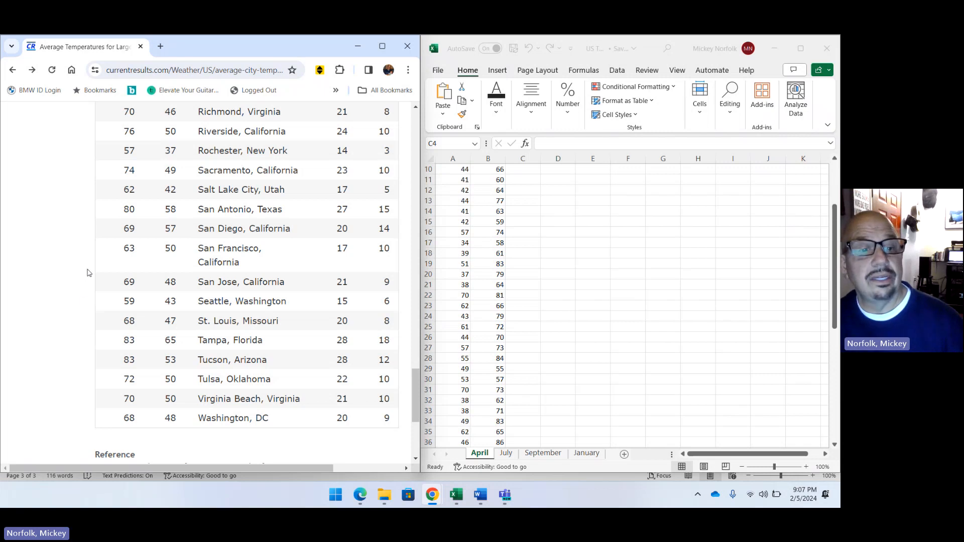
pyautogui.scroll(3, 480, 393)
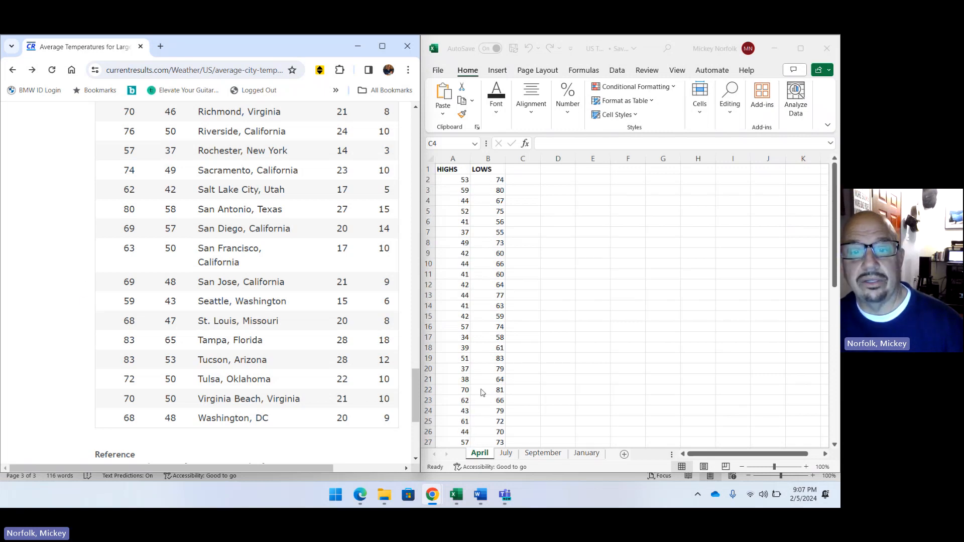
# Swap the April sheet's column headings so that A1 reads LOWS and B1 reads HIGHS.
pyautogui.click(449, 171)
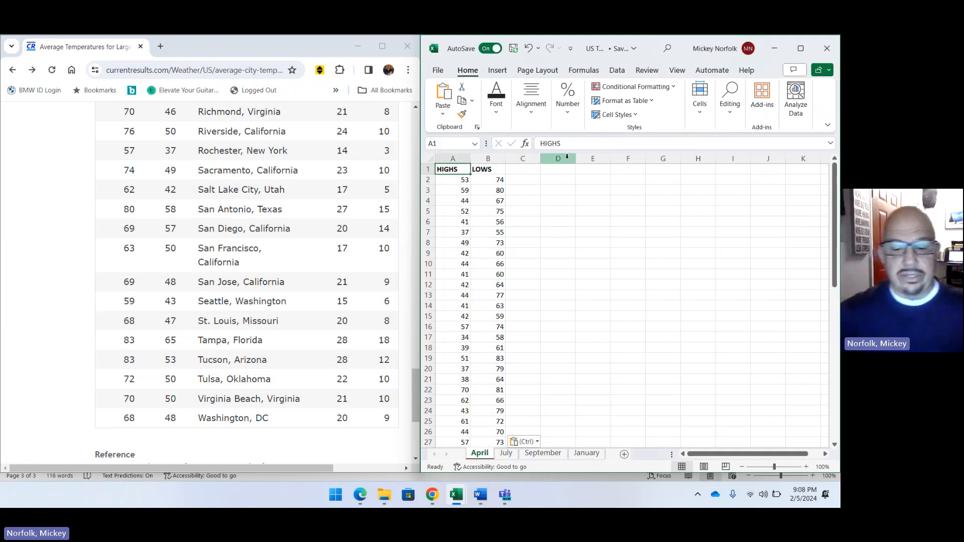
pyautogui.write('LOWS')
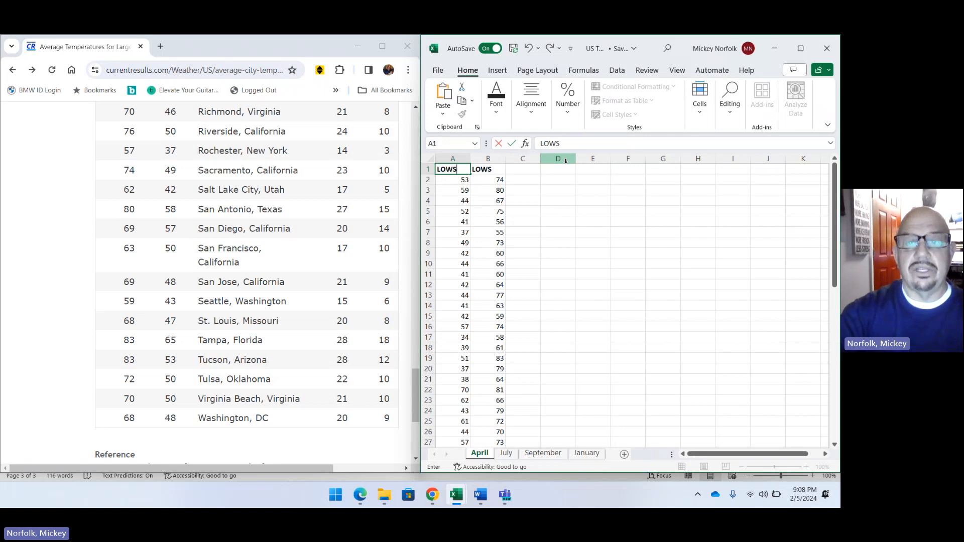
pyautogui.click(500, 168)
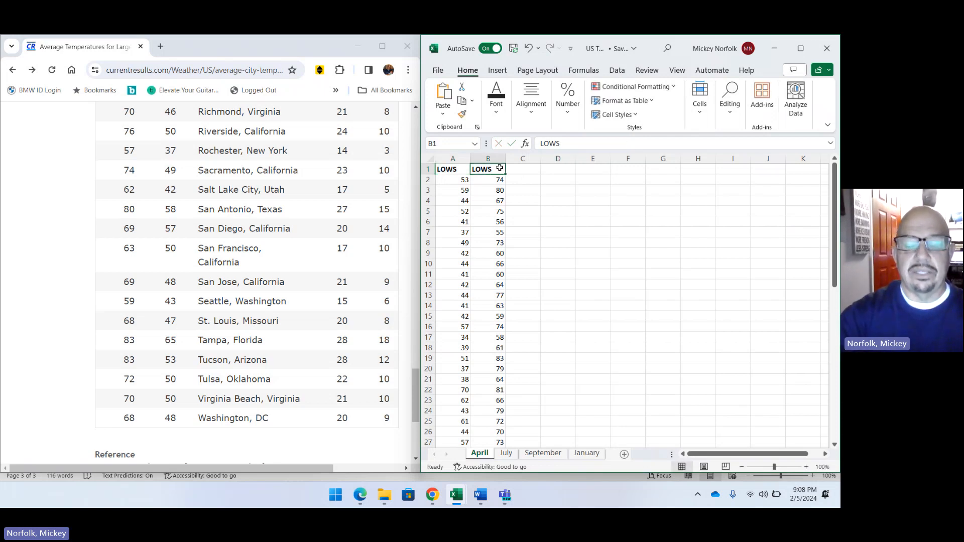
pyautogui.write('HI')
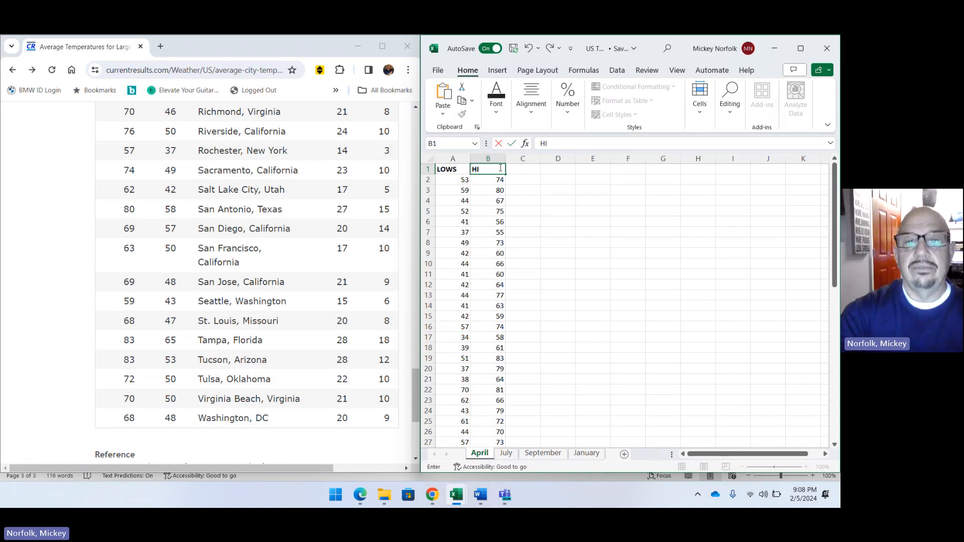
pyautogui.write('GHS')
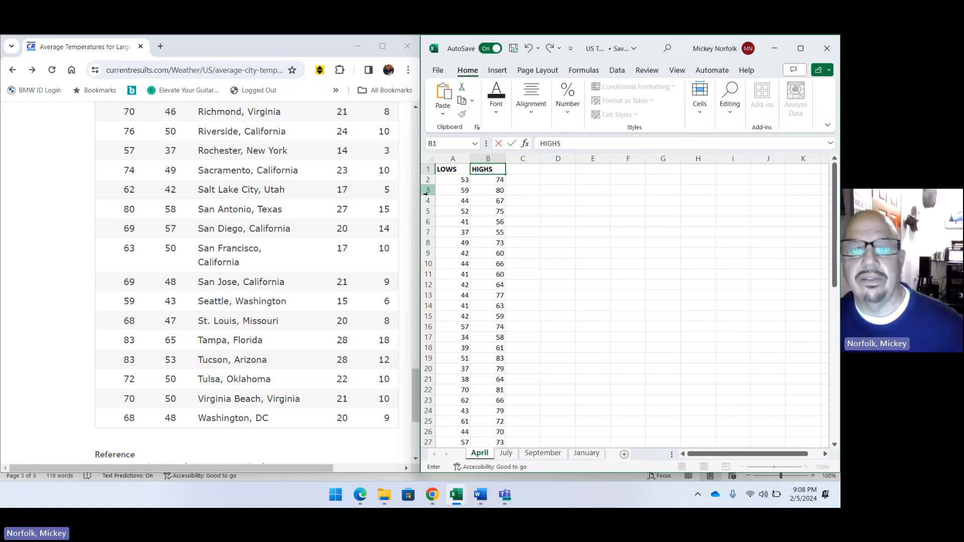
# Check where the LOWS and HIGHS columns end on the April sheet.
pyautogui.scroll(-13, 496, 383)
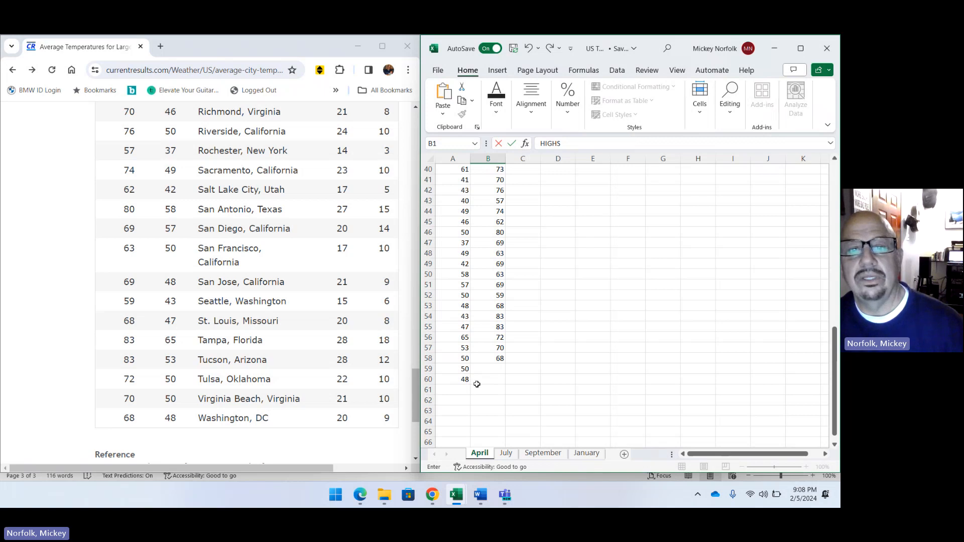
pyautogui.scroll(13, 478, 384)
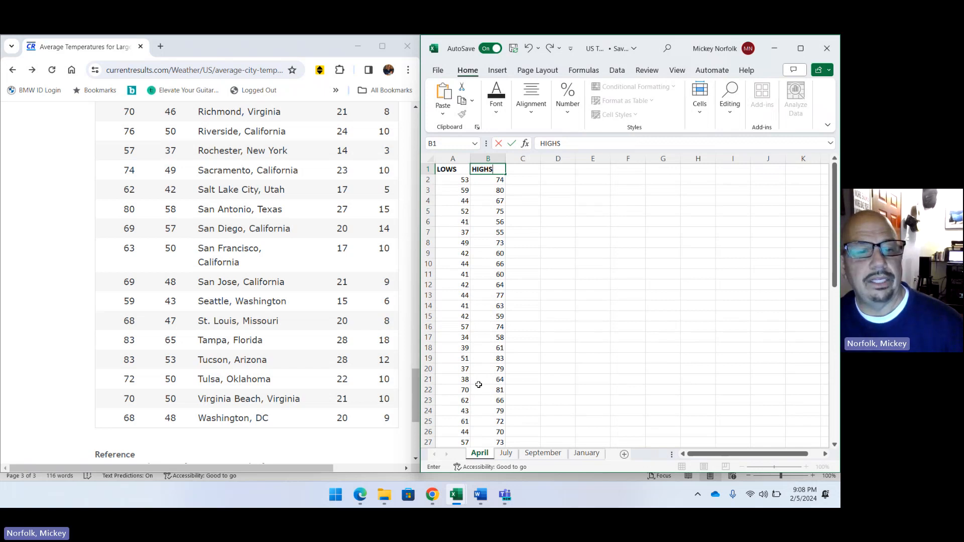
pyautogui.scroll(-12, 479, 385)
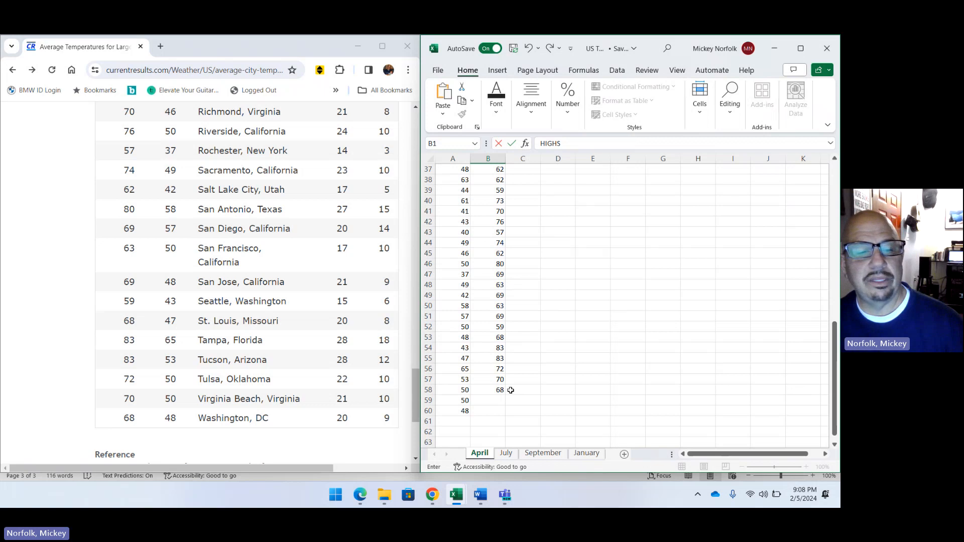
# Switch to the US Temp Example workbook and examine the low and high temperature data on its APRIL sheet.
pyautogui.scroll(12, 513, 419)
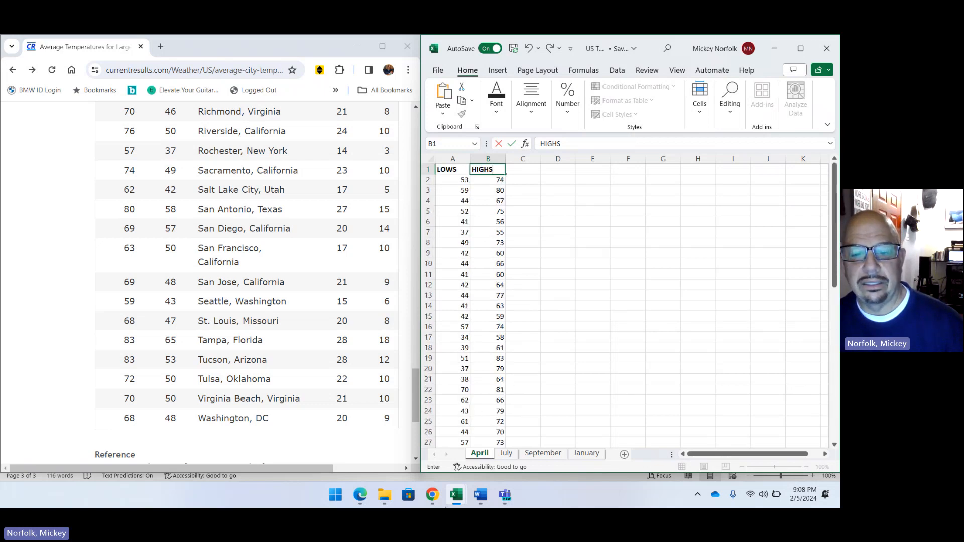
pyautogui.moveTo(456, 495)
pyautogui.moveTo(386, 437)
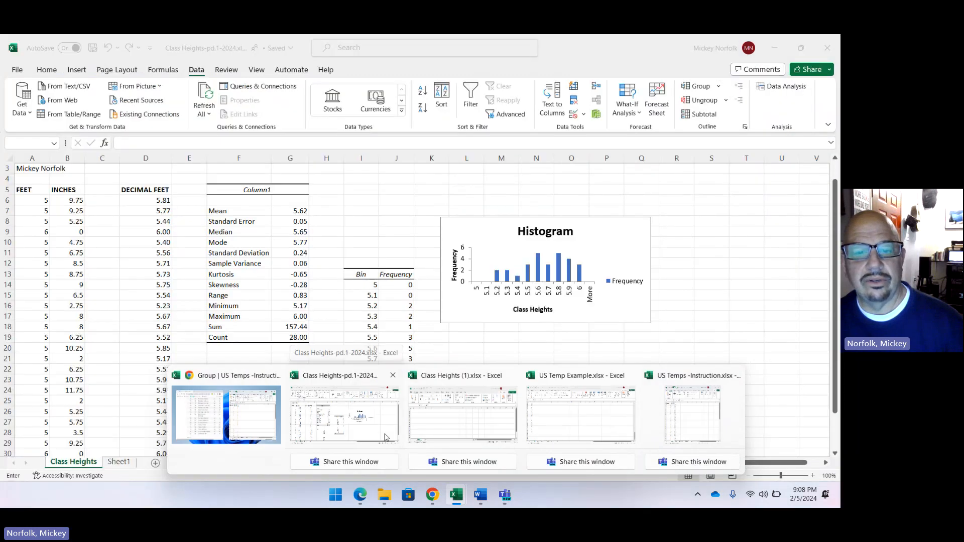
pyautogui.moveTo(473, 414)
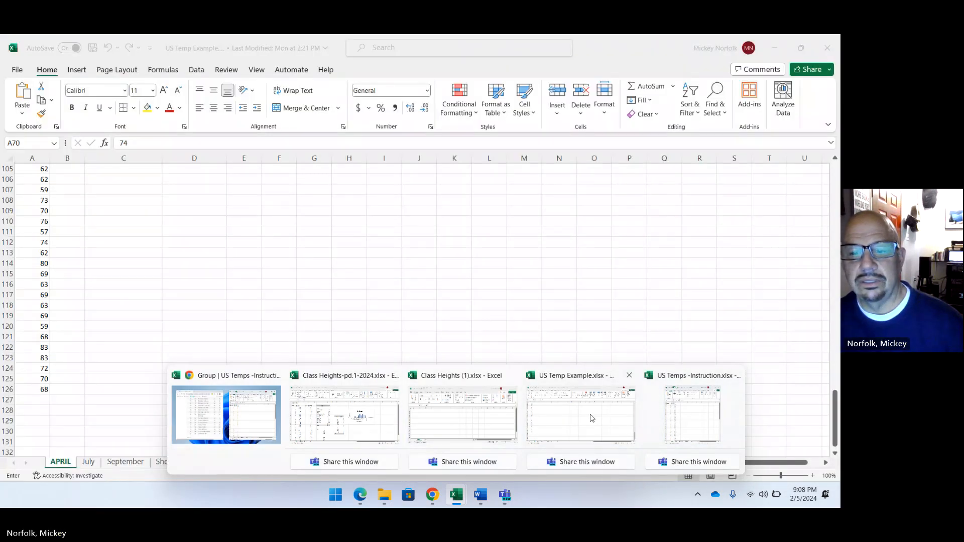
pyautogui.click(591, 415)
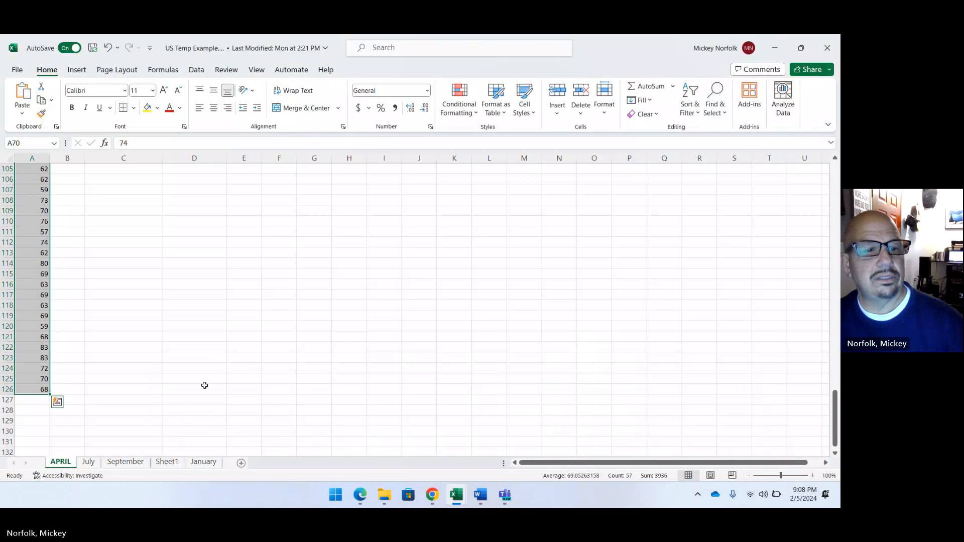
pyautogui.scroll(13, 205, 389)
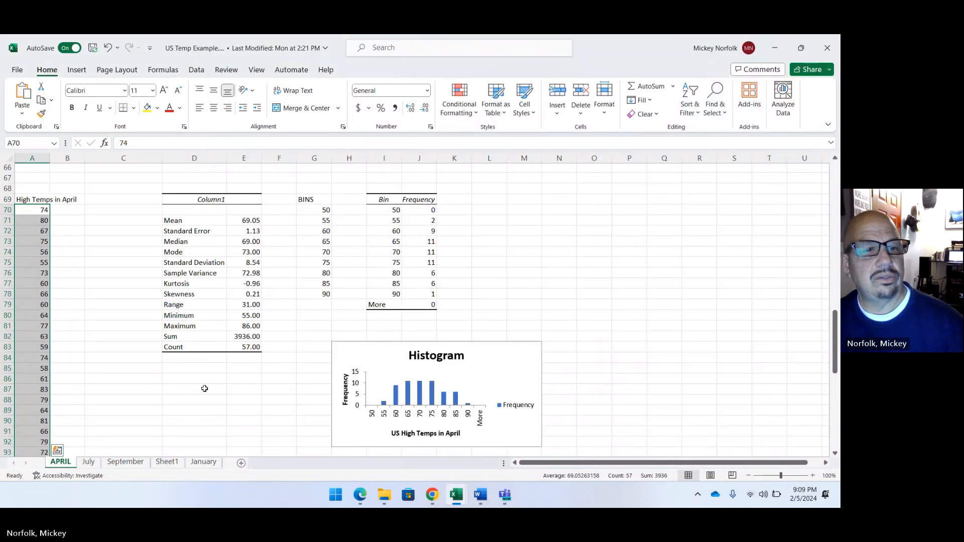
pyautogui.scroll(-15, 205, 388)
pyautogui.scroll(-20, 206, 389)
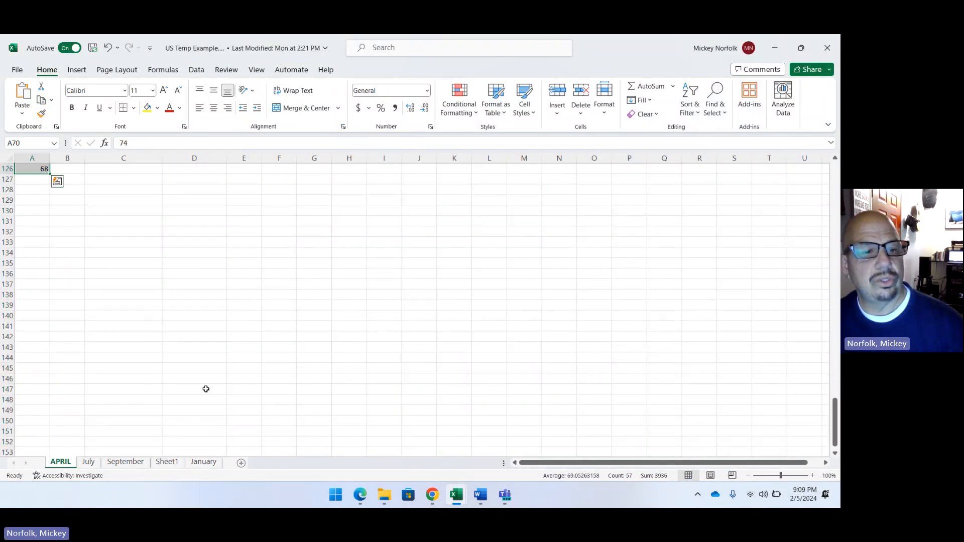
pyautogui.scroll(19, 206, 390)
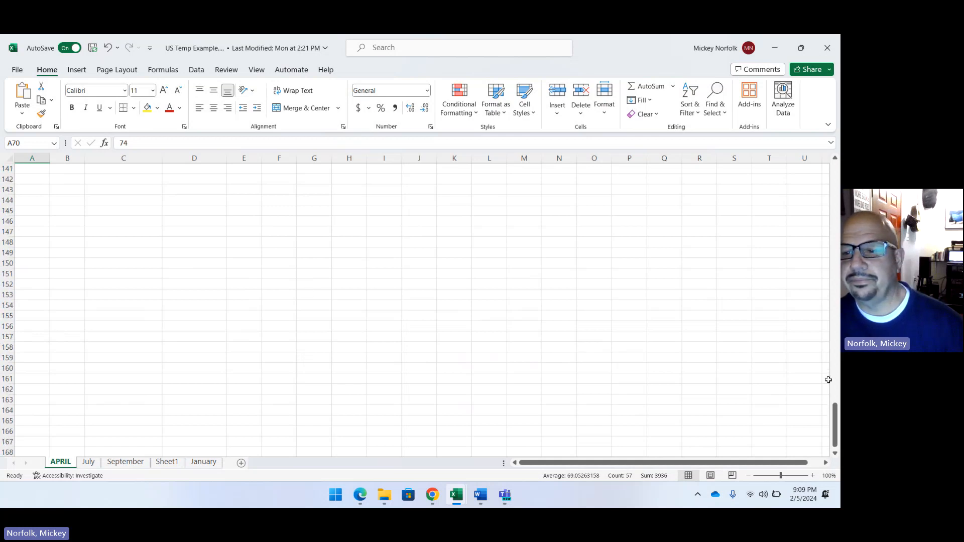
pyautogui.moveTo(834, 422); pyautogui.dragTo(828, 166)
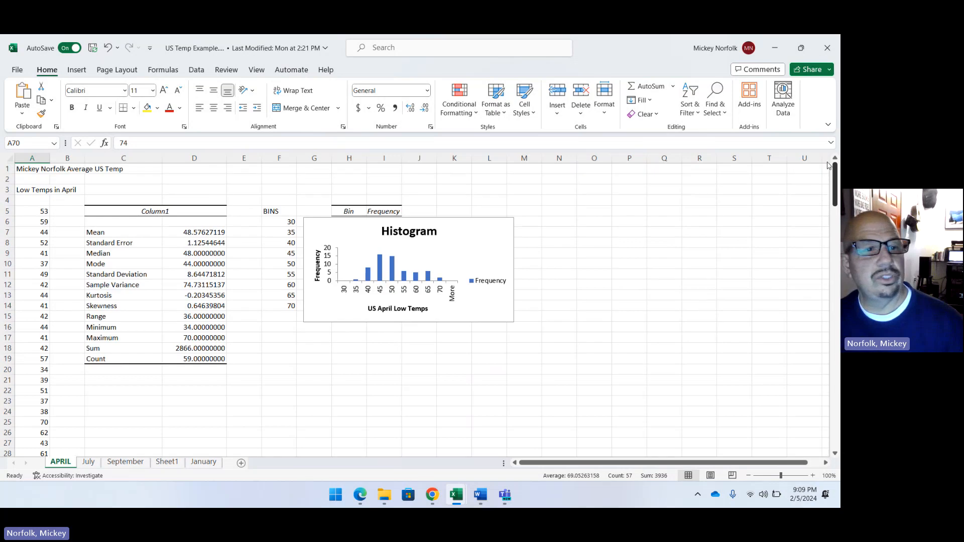
pyautogui.click(829, 160)
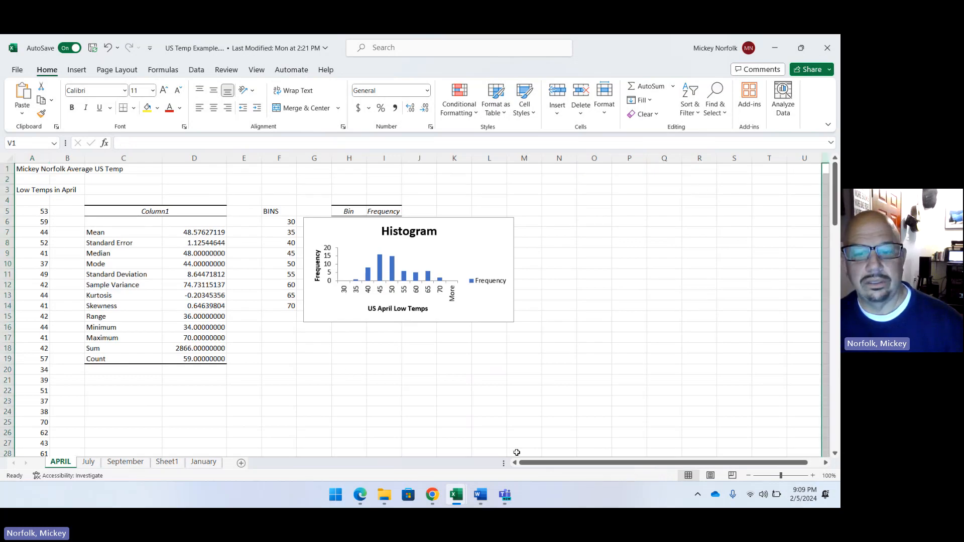
# Return to the US Temps -Instruction workbook and check the LOWS and HIGHS columns on the April sheet down to their last rows.
pyautogui.moveTo(477, 504)
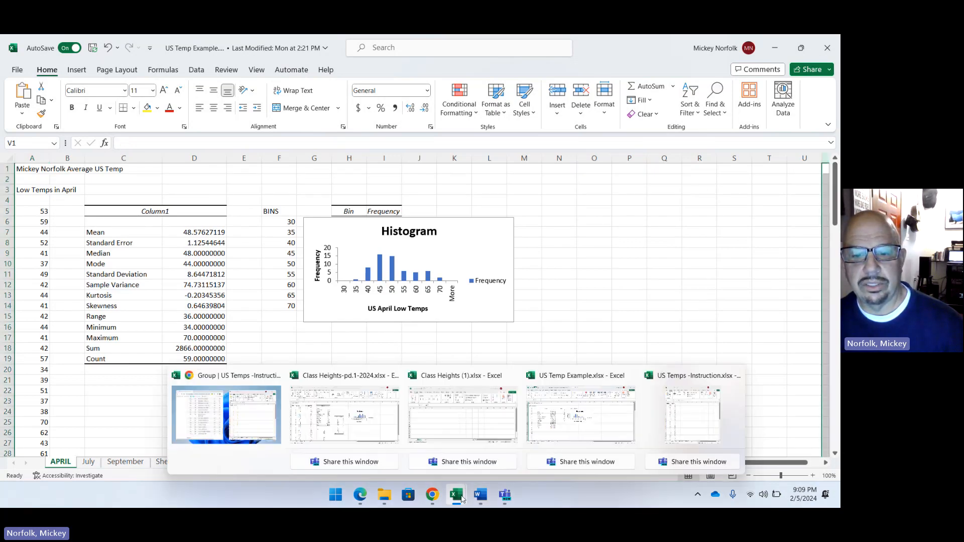
pyautogui.click(248, 420)
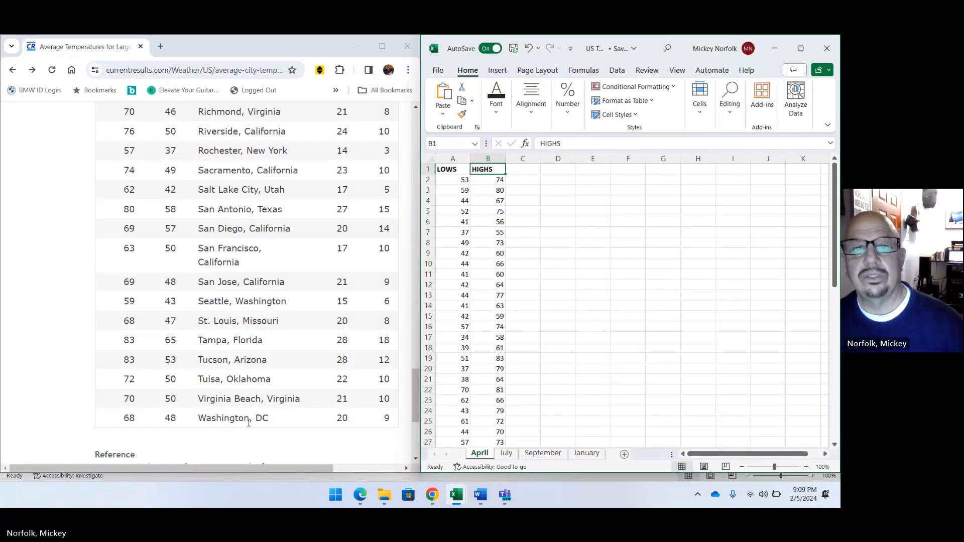
pyautogui.scroll(-13, 566, 434)
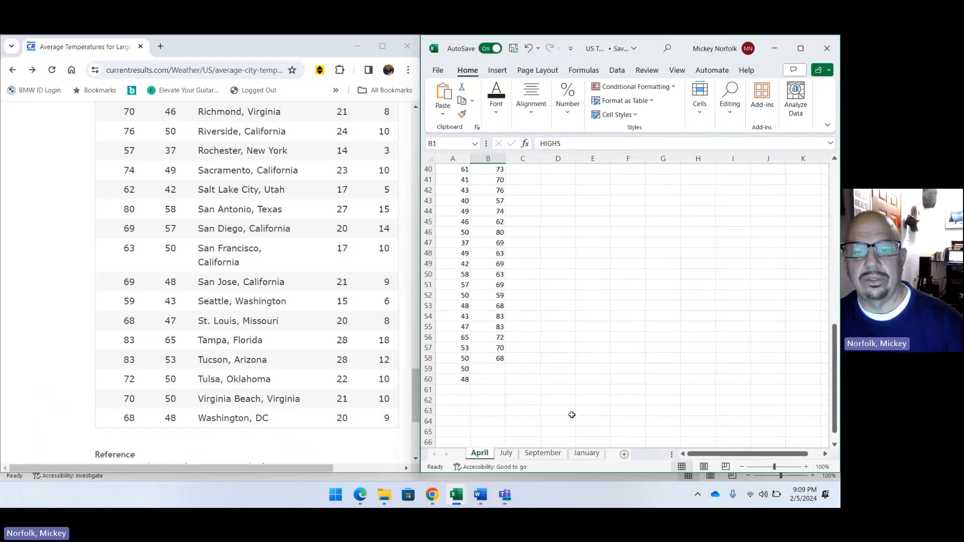
pyautogui.scroll(3, 572, 414)
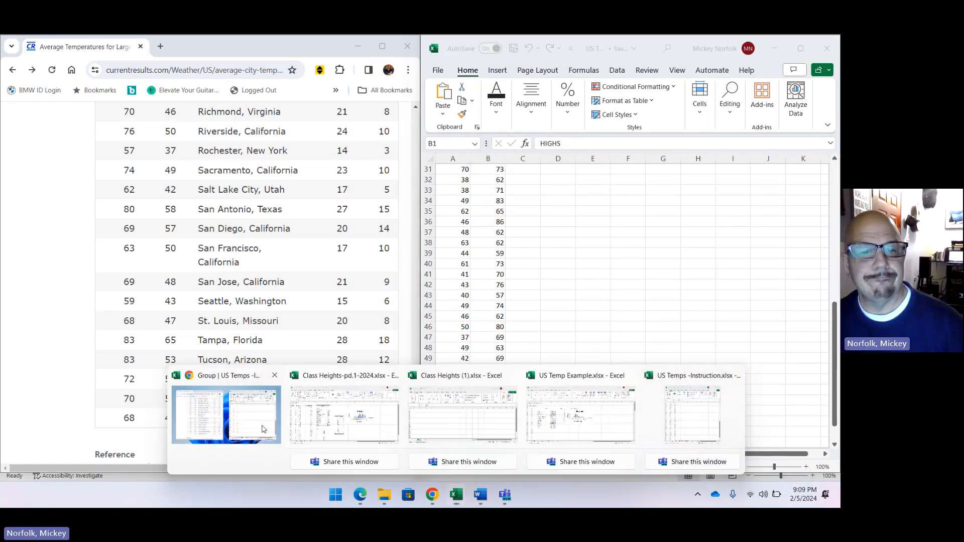
pyautogui.moveTo(465, 505)
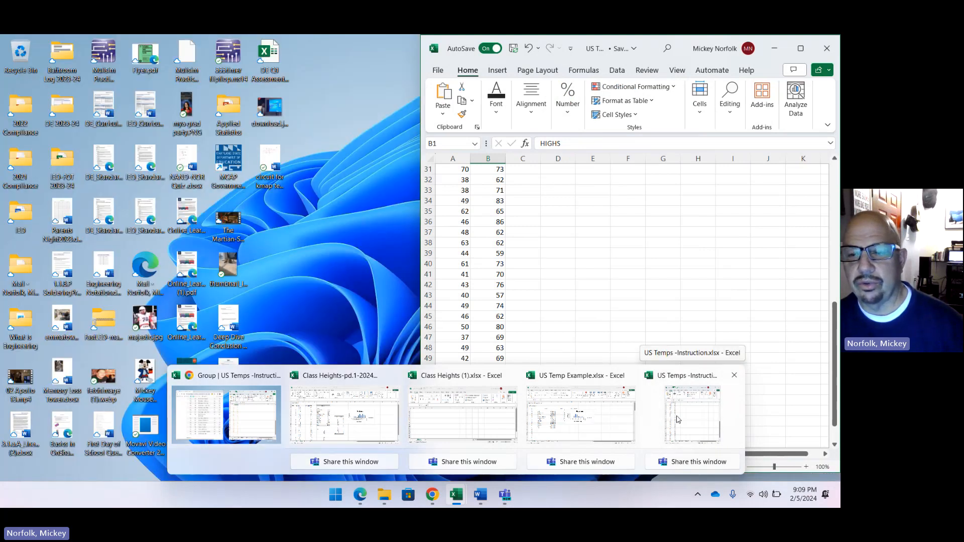
pyautogui.click(678, 419)
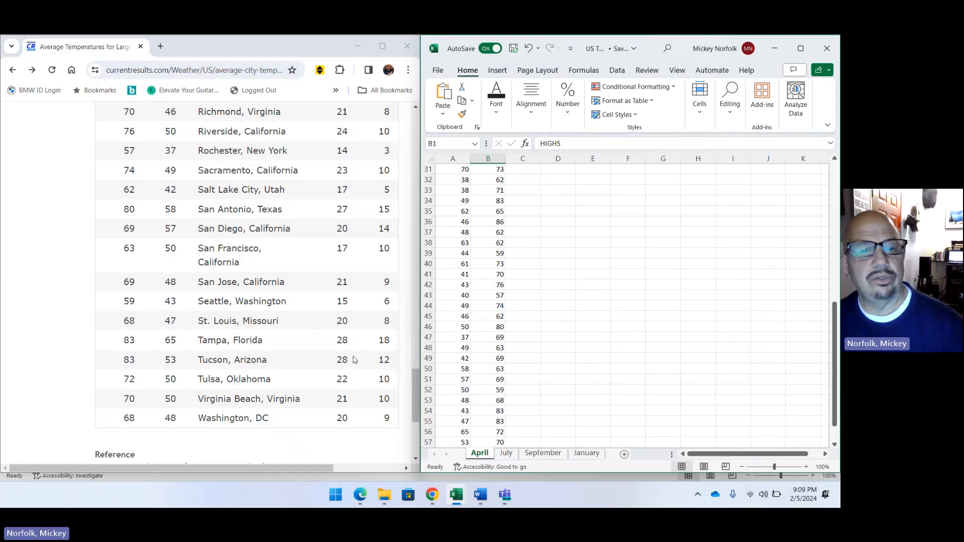
pyautogui.scroll(10, 503, 316)
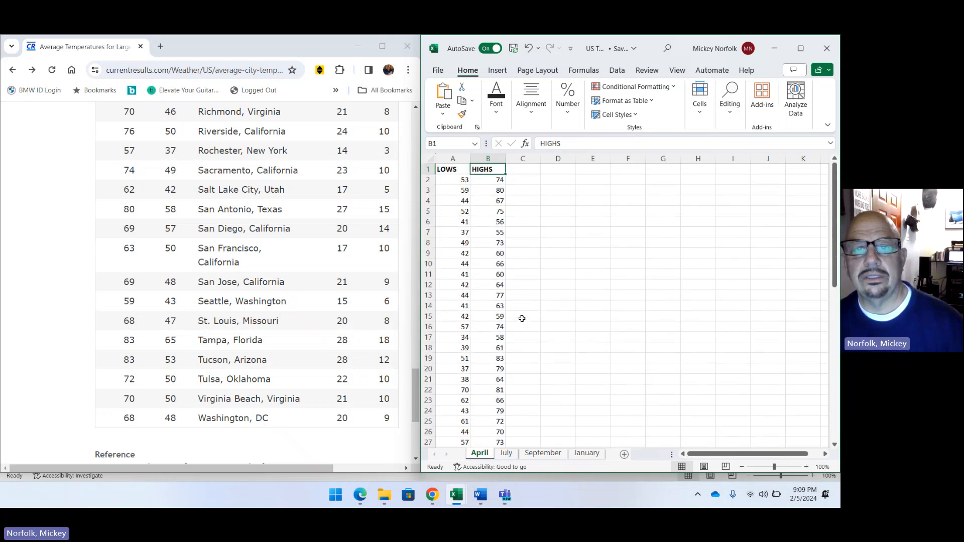
pyautogui.scroll(-4, 512, 322)
pyautogui.scroll(-3, 151, 361)
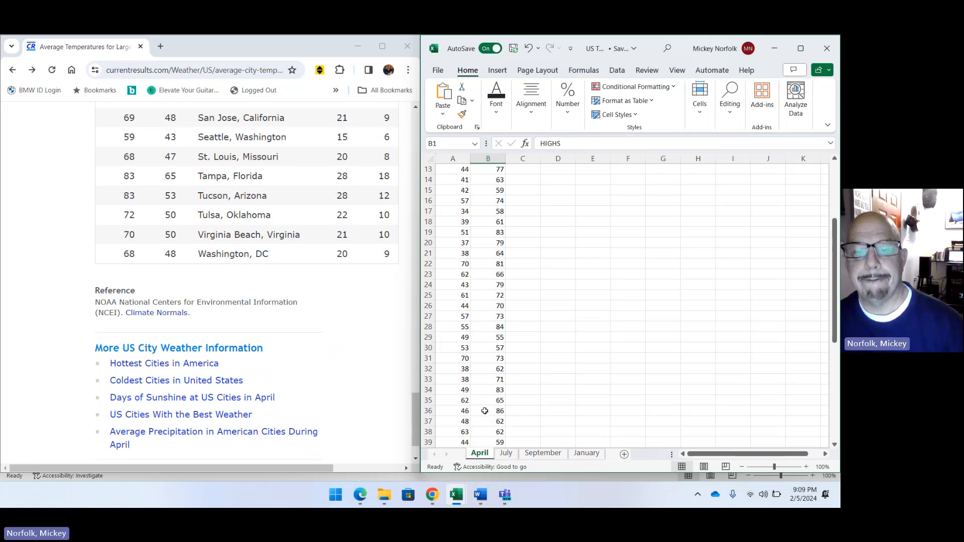
pyautogui.scroll(-9, 485, 411)
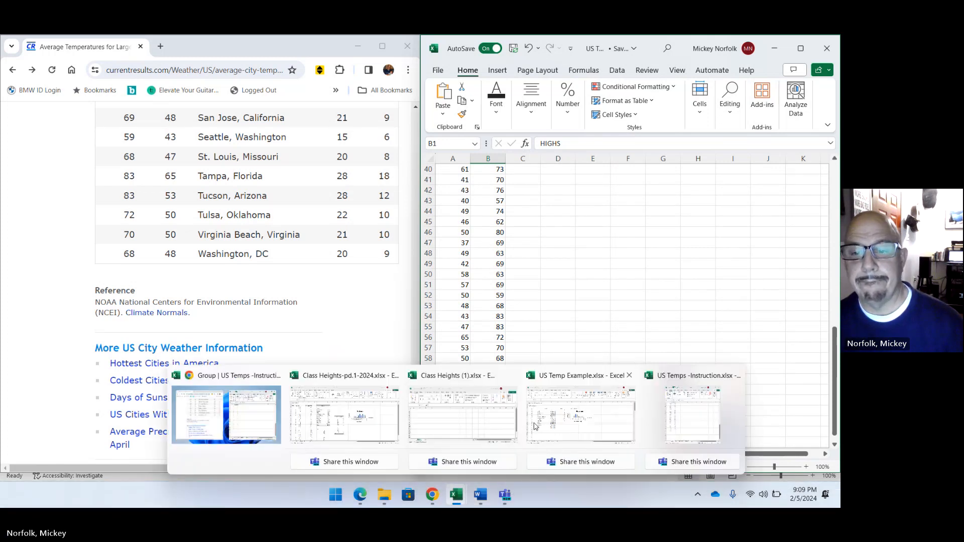
# Compare the low and high lists on US Temp Example's APRIL sheet with the columns on US Temps -Instruction's April sheet.
pyautogui.click(539, 426)
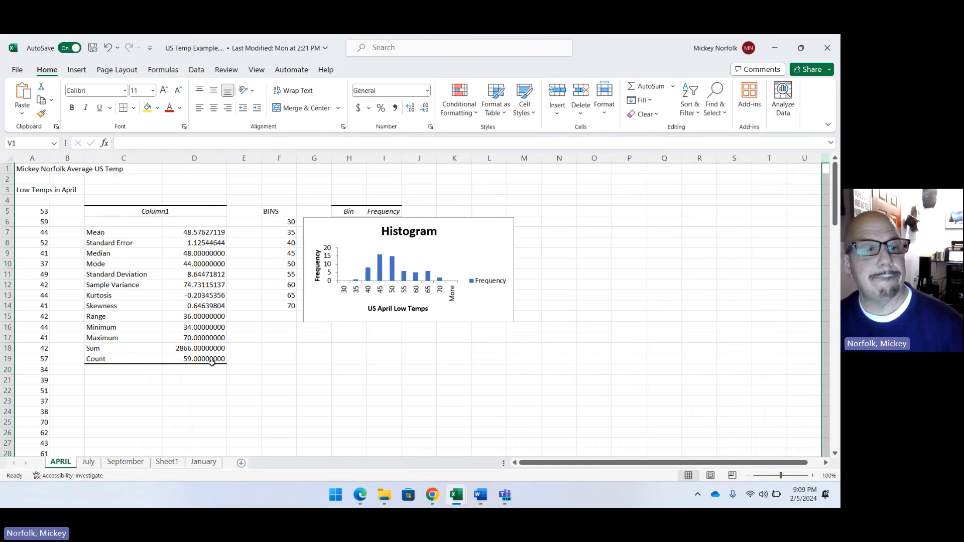
pyautogui.scroll(-2, 212, 362)
pyautogui.scroll(-13, 212, 363)
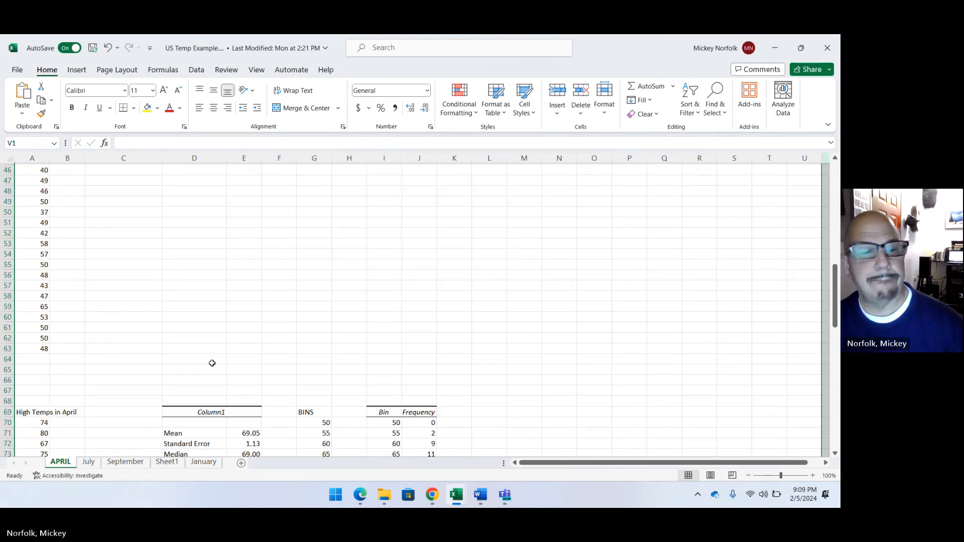
pyautogui.scroll(-15, 212, 363)
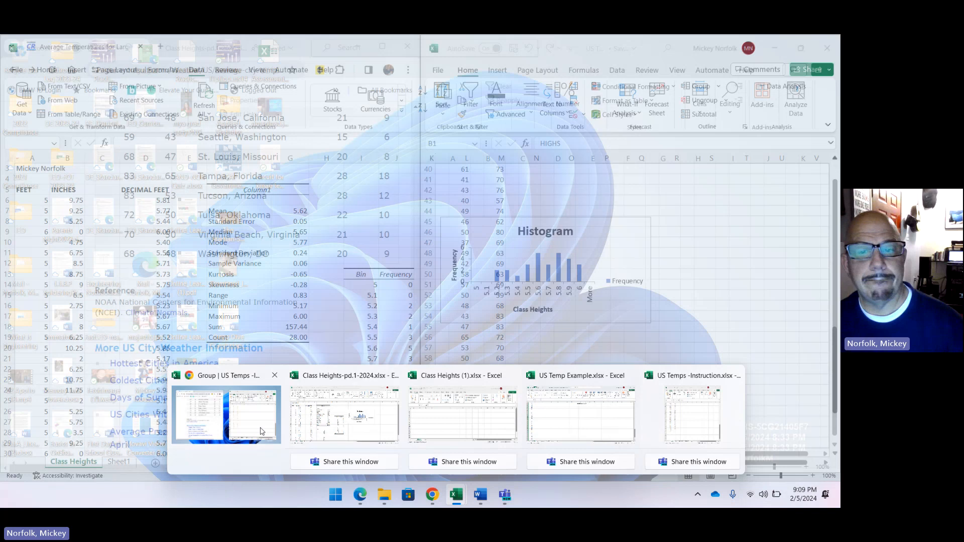
pyautogui.click(241, 418)
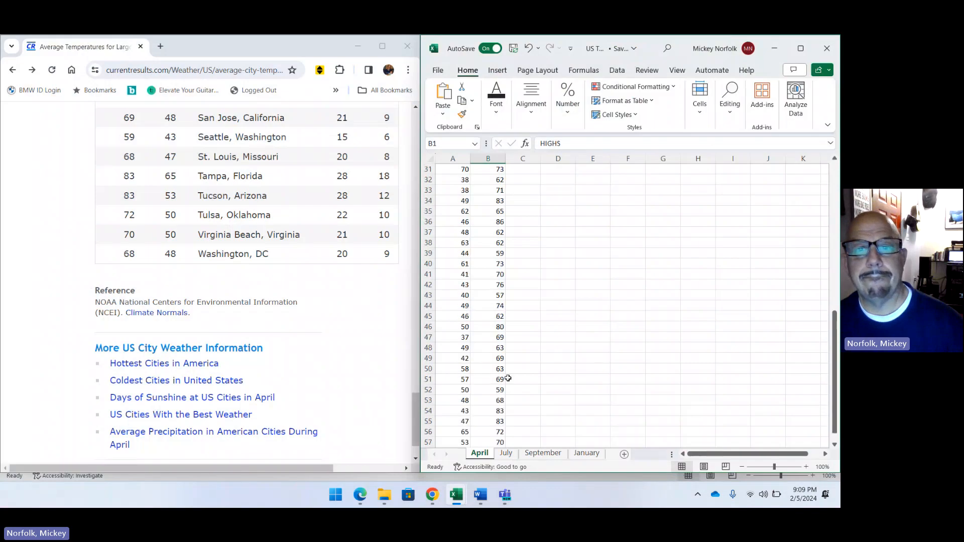
pyautogui.scroll(10, 508, 379)
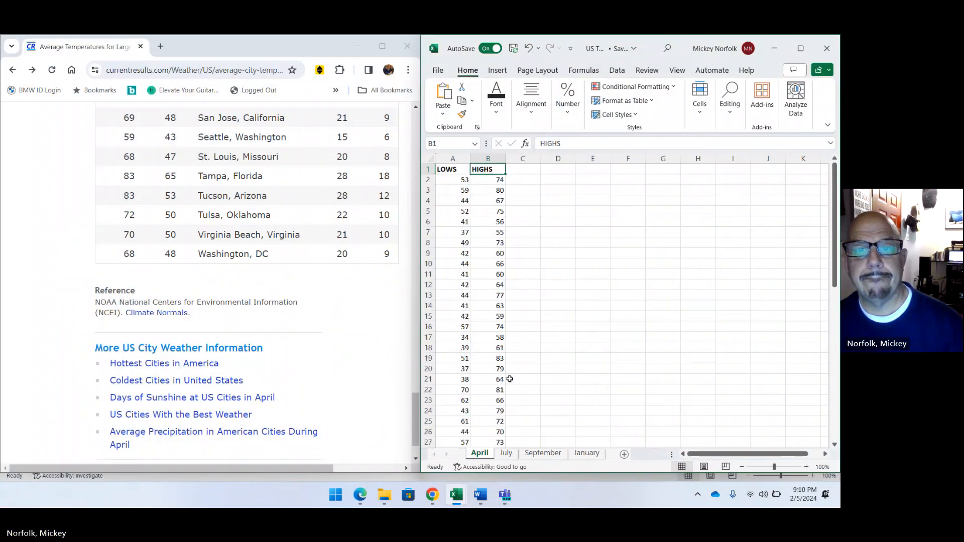
pyautogui.scroll(-9, 508, 379)
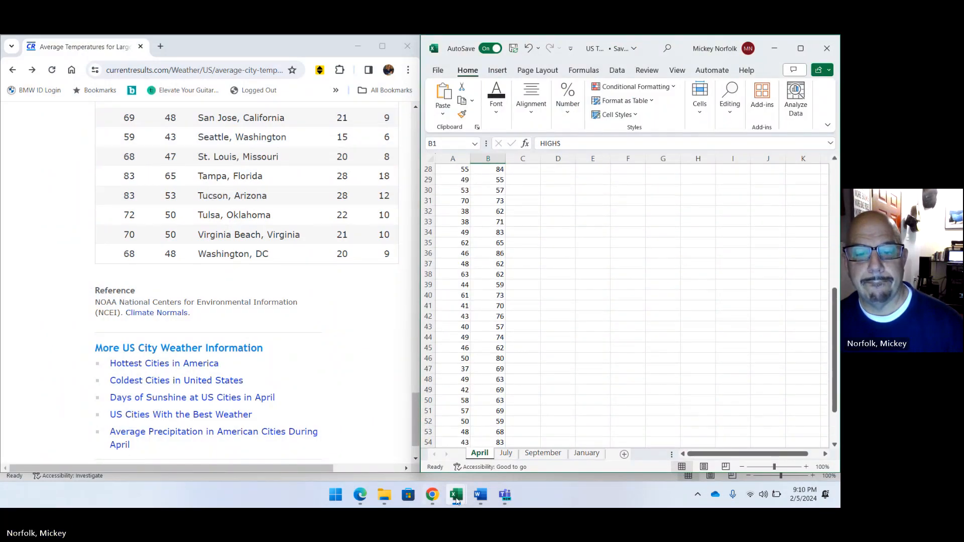
# Copy the High Temps in April values in A70:A126 from the APRIL sheet of the US Temp Example workbook.
pyautogui.moveTo(457, 498)
pyautogui.moveTo(391, 420)
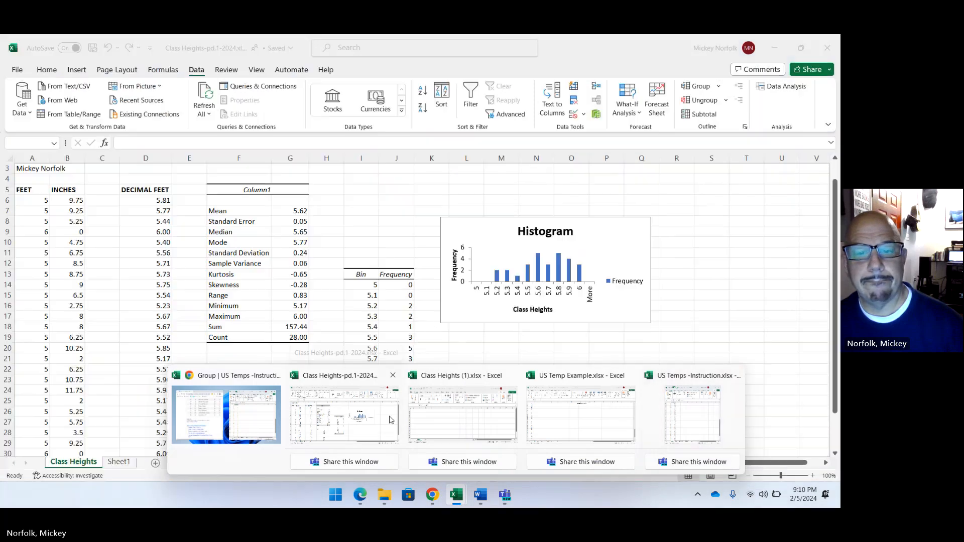
pyautogui.moveTo(435, 418)
pyautogui.click(582, 416)
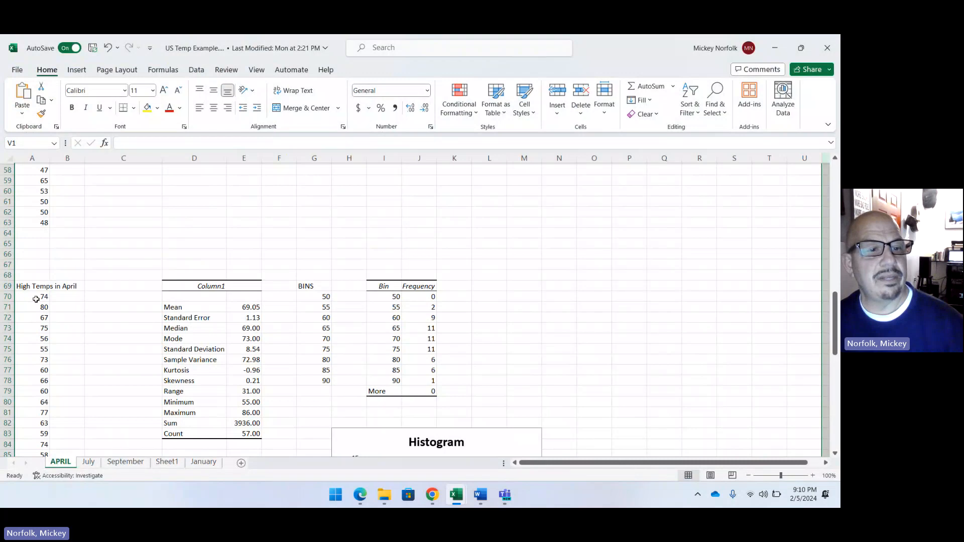
pyautogui.moveTo(35, 299); pyautogui.dragTo(26, 432)
pyautogui.rightClick(28, 431)
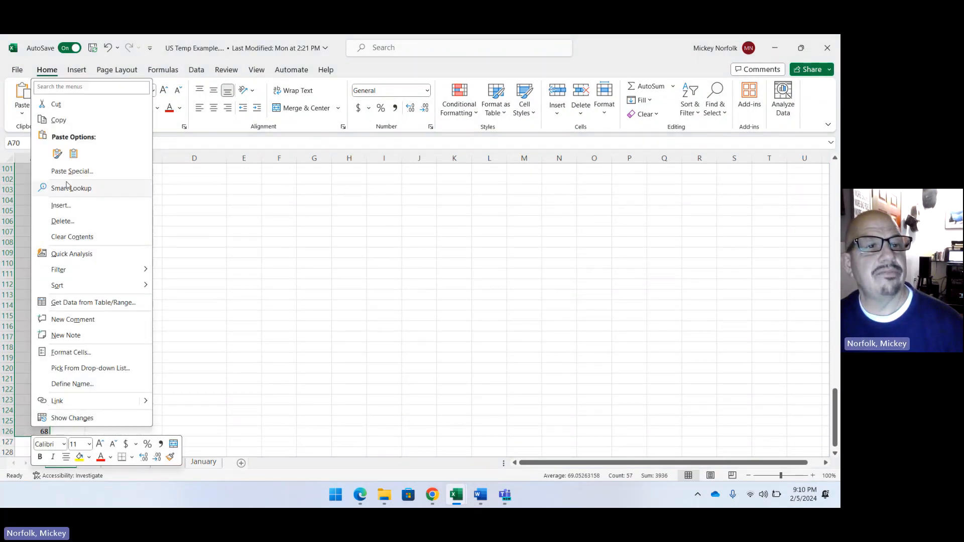
pyautogui.click(36, 104)
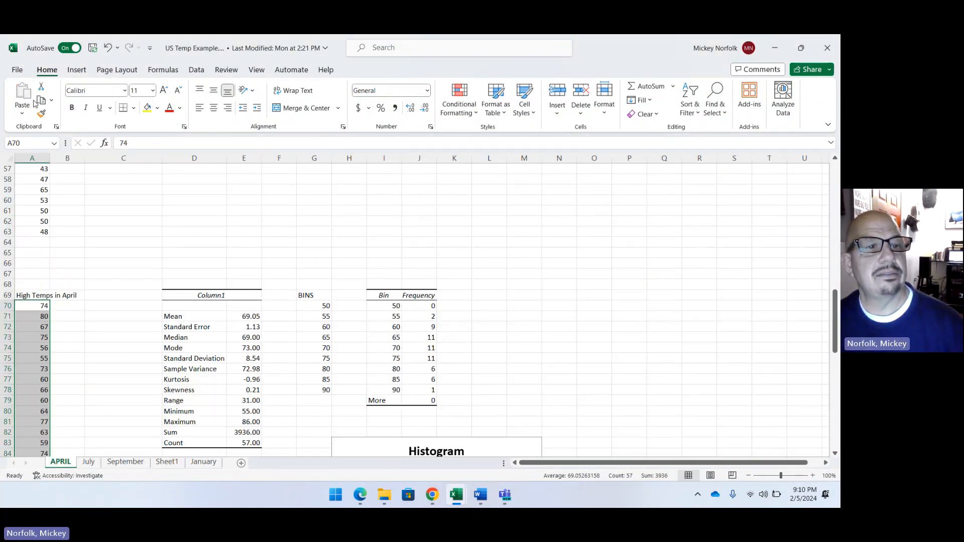
pyautogui.rightClick(33, 306)
pyautogui.click(68, 174)
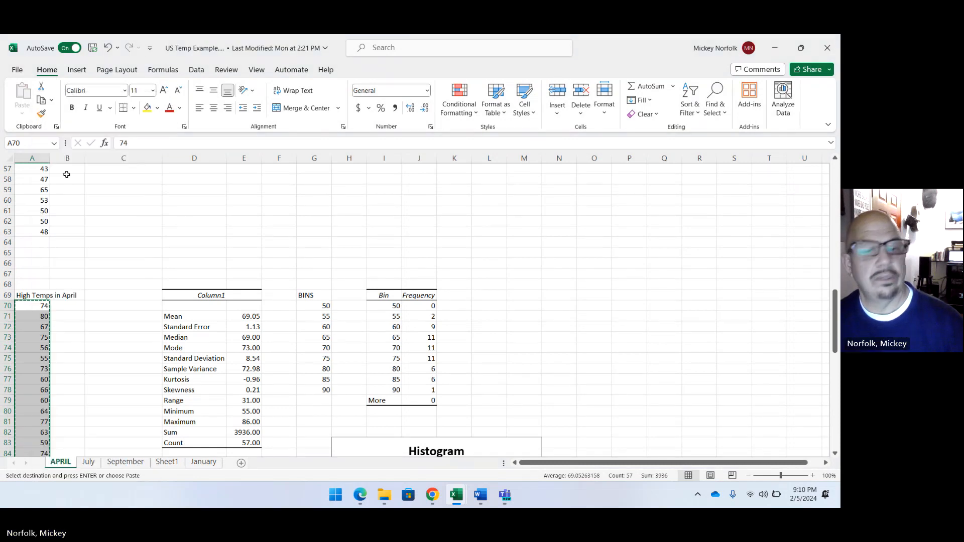
# Paste the copied high temperatures into the HIGHS column of US Temps -Instruction's April sheet from cell B2, and check the column's end.
pyautogui.moveTo(456, 495)
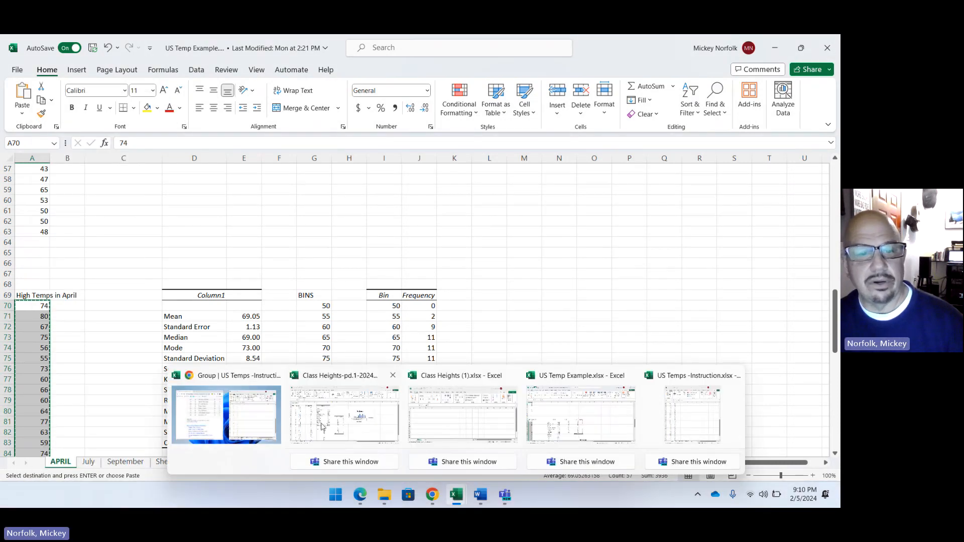
pyautogui.click(270, 425)
pyautogui.scroll(10, 494, 186)
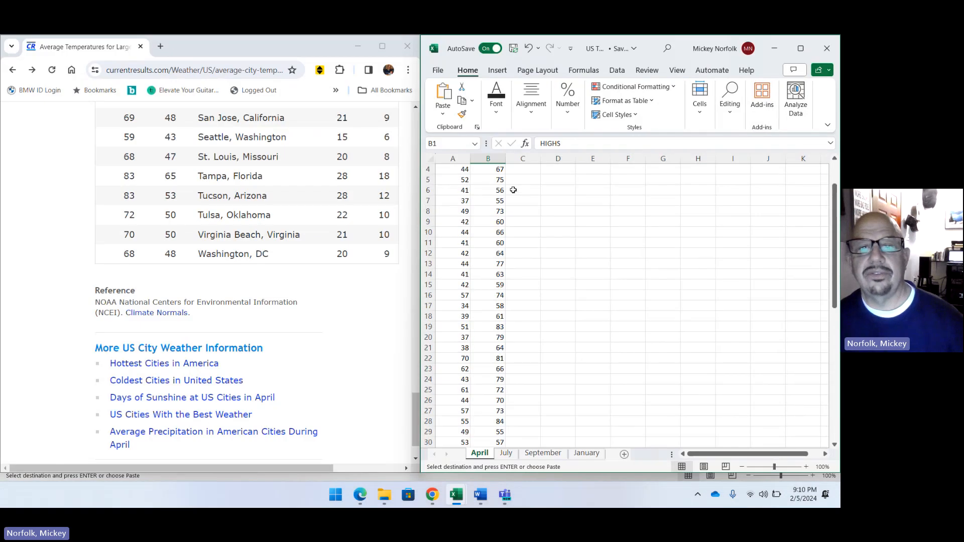
pyautogui.click(497, 180)
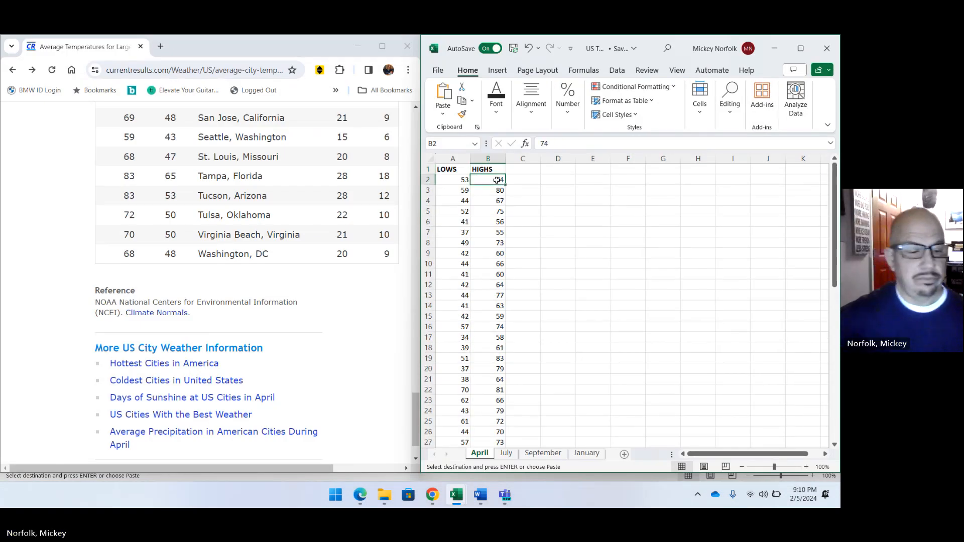
pyautogui.hotkey('ctrl', 'v')
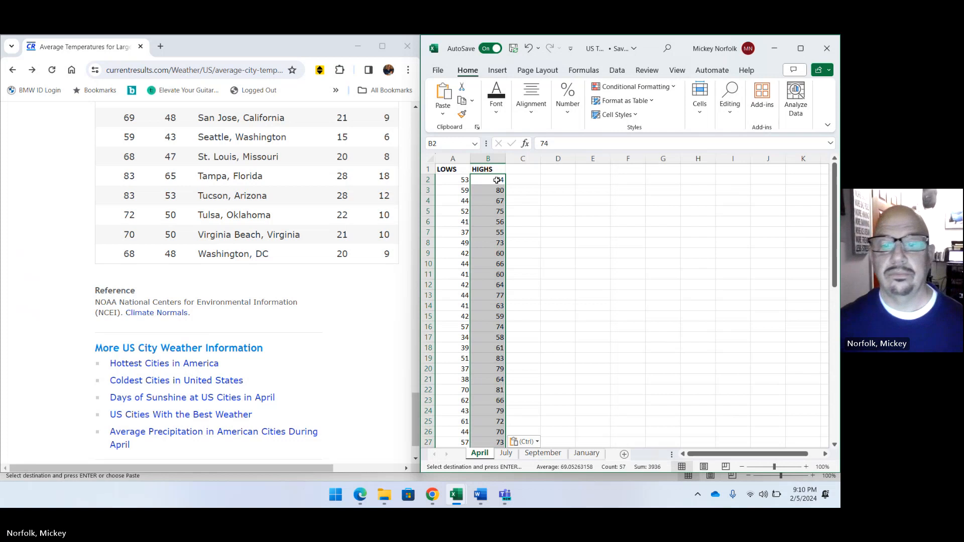
pyautogui.scroll(-13, 518, 264)
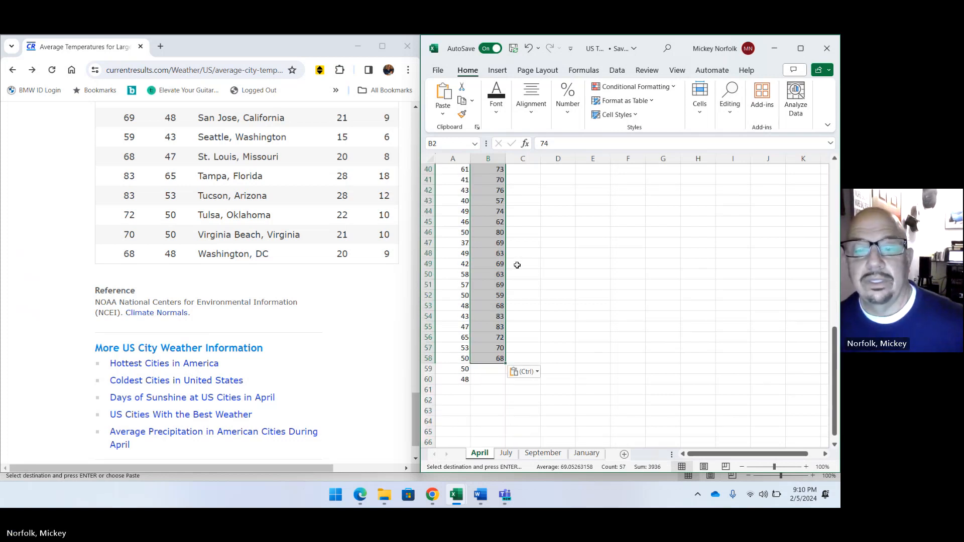
pyautogui.scroll(13, 518, 265)
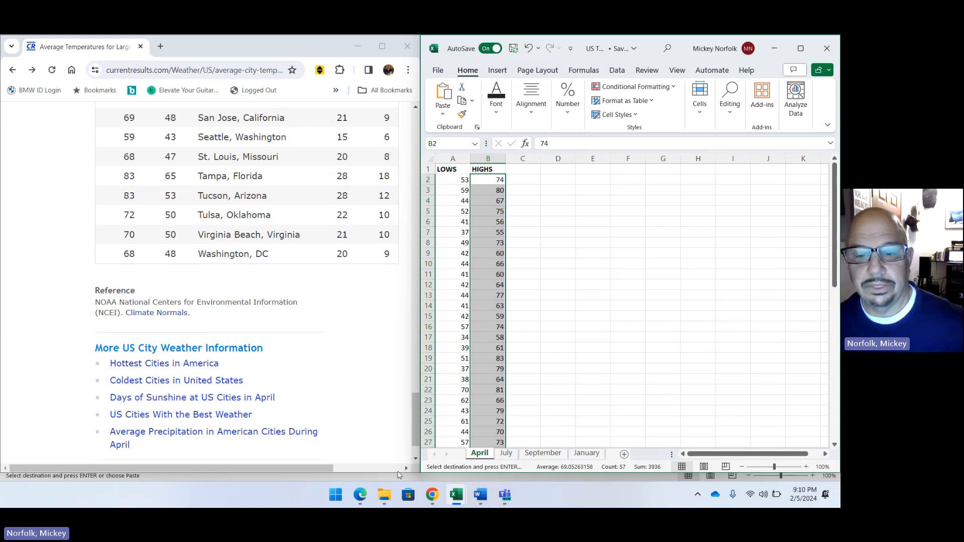
# Copy the Low Temps in April values in A5:A63 from the APRIL sheet of the US Temp Example workbook.
pyautogui.moveTo(468, 504)
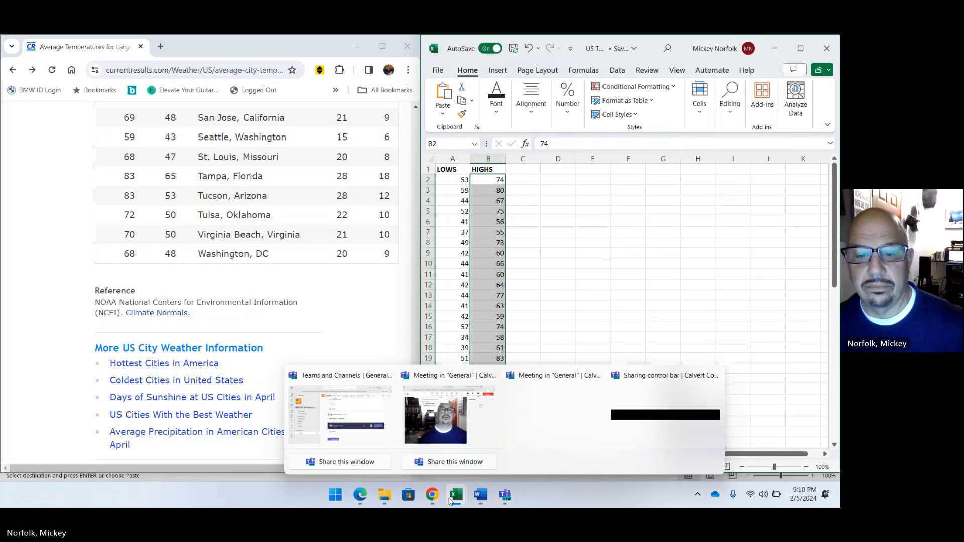
pyautogui.click(544, 416)
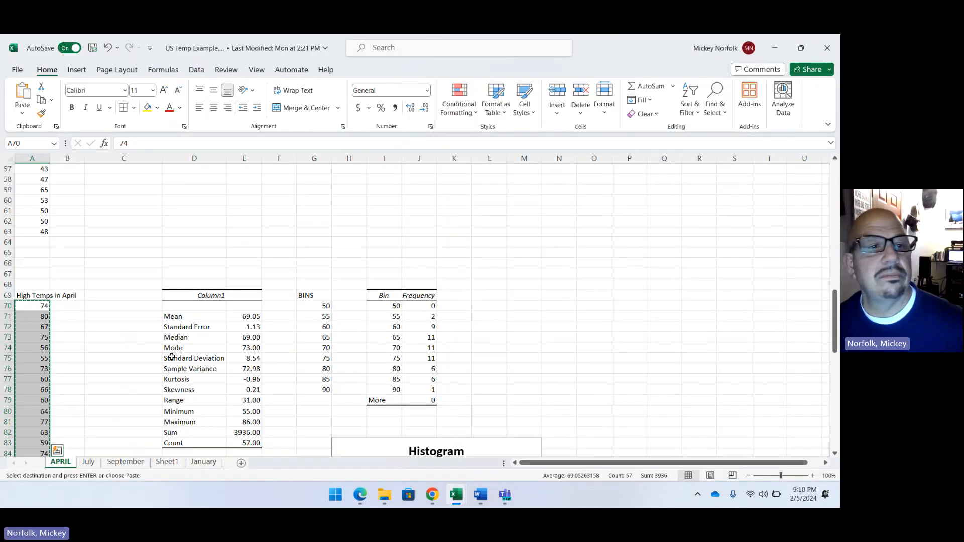
pyautogui.scroll(10, 181, 354)
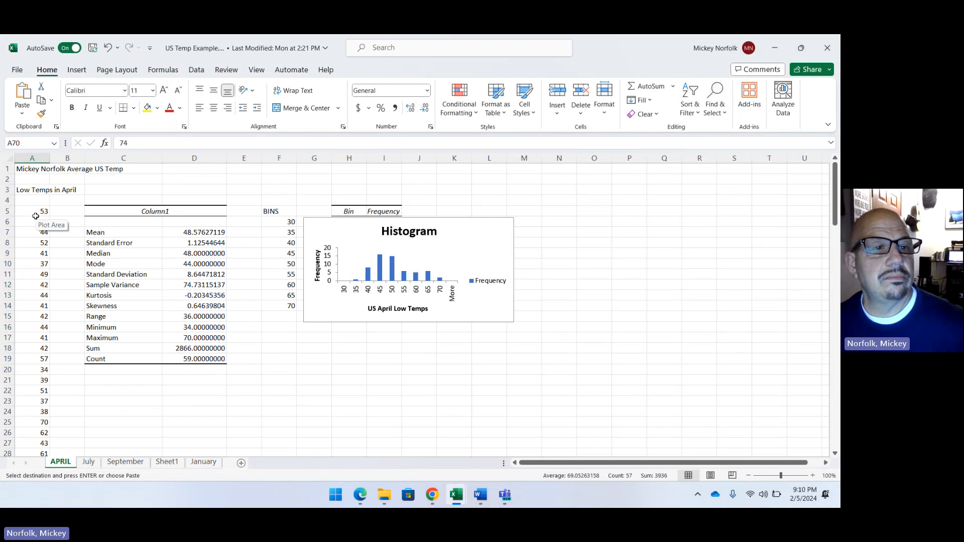
pyautogui.moveTo(40, 211); pyautogui.dragTo(33, 188)
pyautogui.rightClick(1, 361)
pyautogui.click(50, 444)
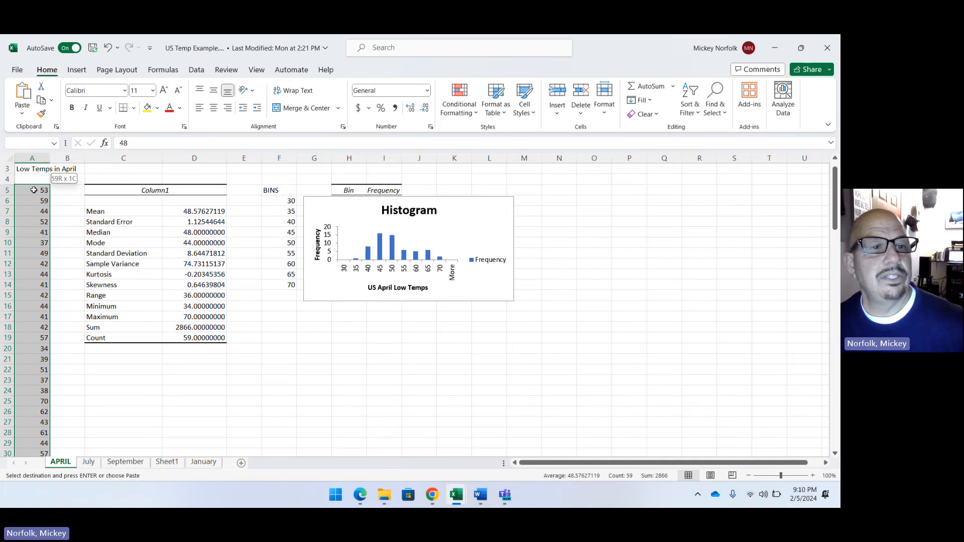
pyautogui.rightClick(34, 188)
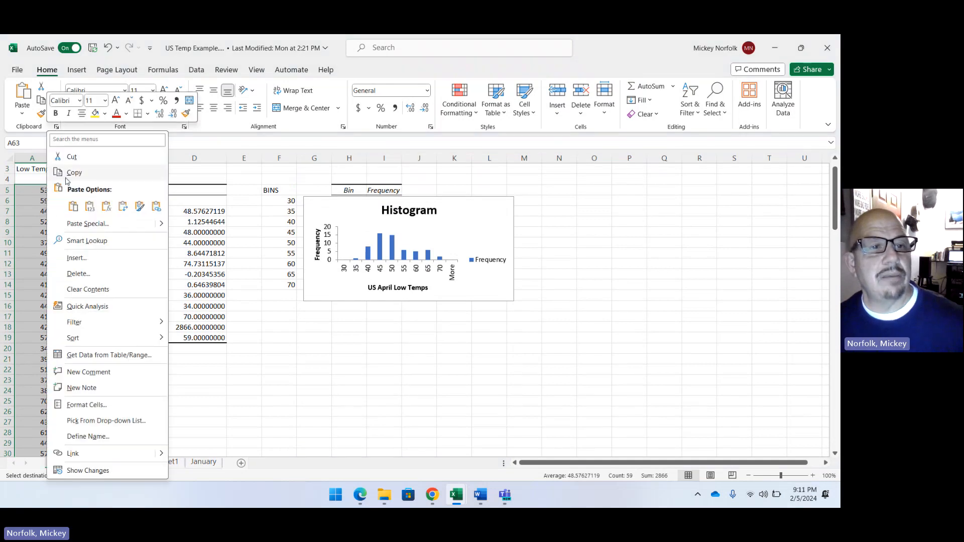
pyautogui.click(74, 172)
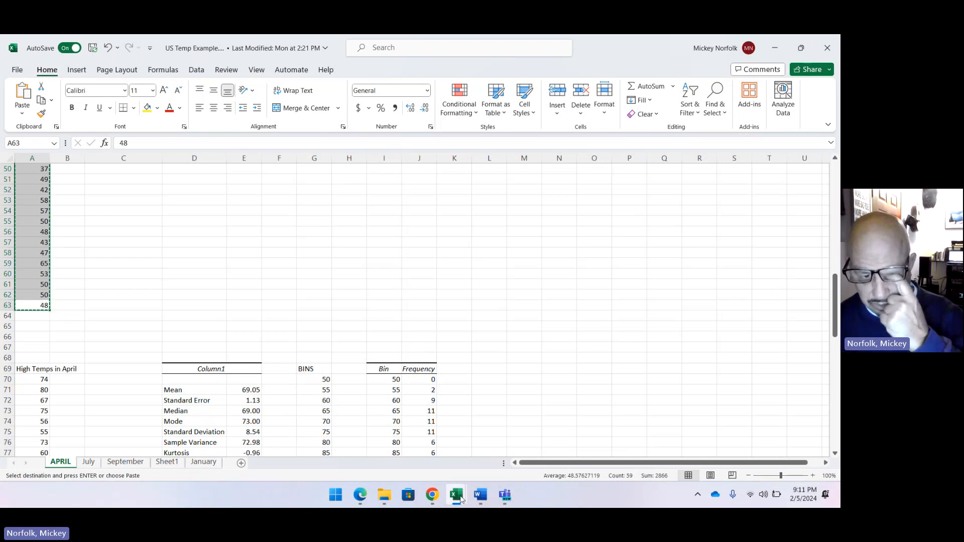
# Paste the copied low temperatures into the LOWS column of US Temps -Instruction's April sheet from cell A2, and compare both columns' ends.
pyautogui.moveTo(456, 496)
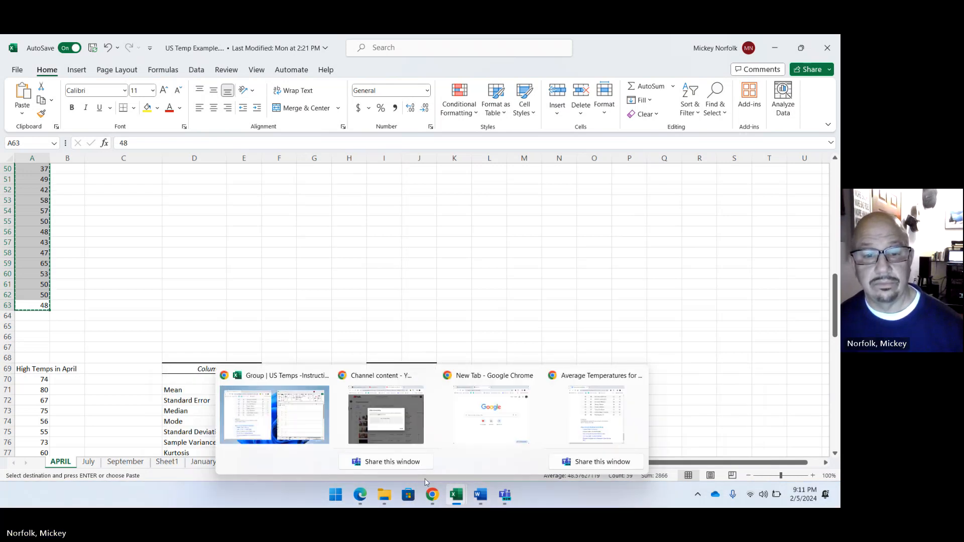
pyautogui.click(454, 501)
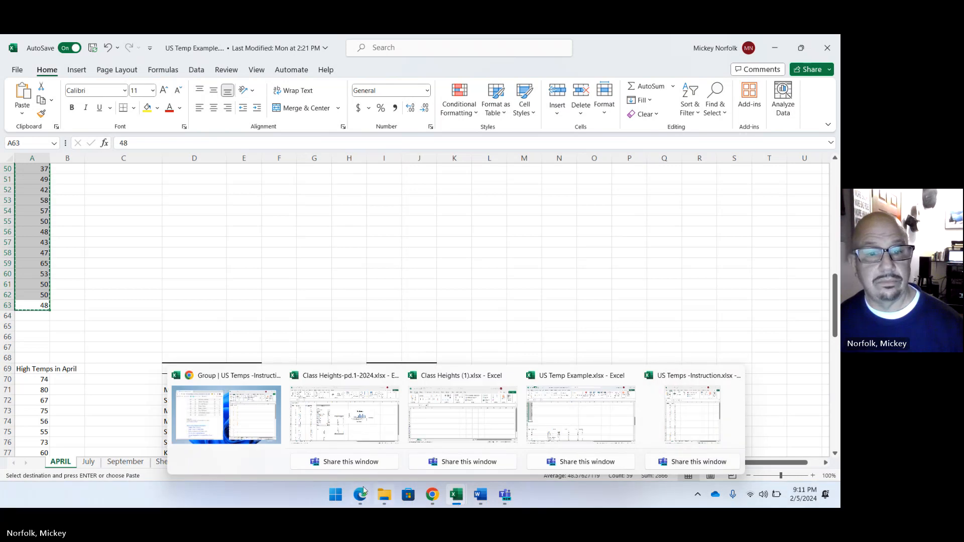
pyautogui.click(253, 427)
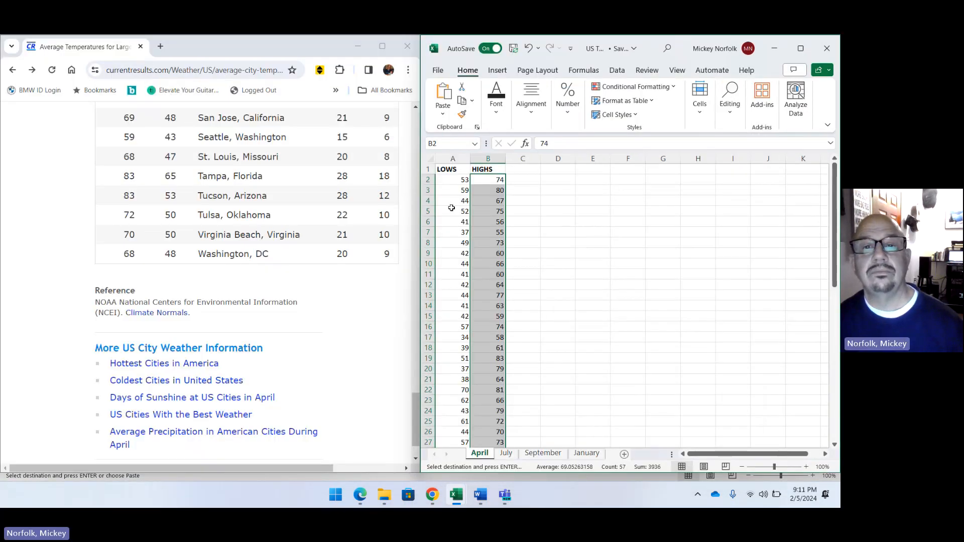
pyautogui.click(457, 183)
pyautogui.hotkey('ctrl', 'v')
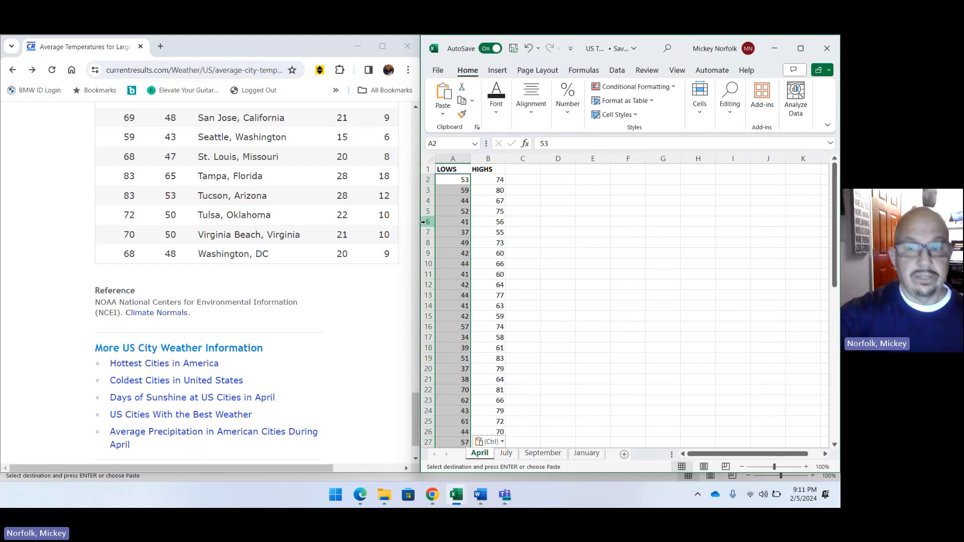
pyautogui.scroll(-2, 417, 222)
pyautogui.scroll(-14, 541, 357)
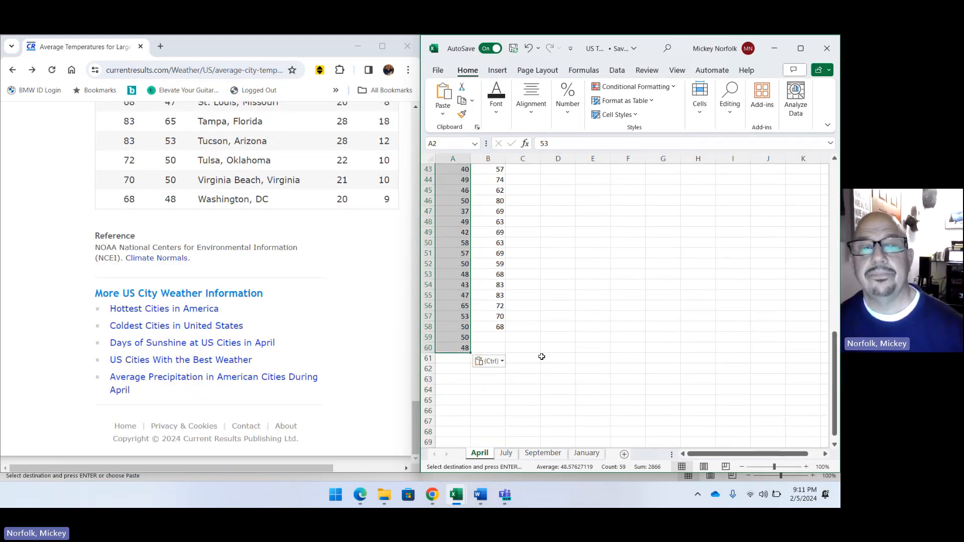
pyautogui.scroll(14, 542, 358)
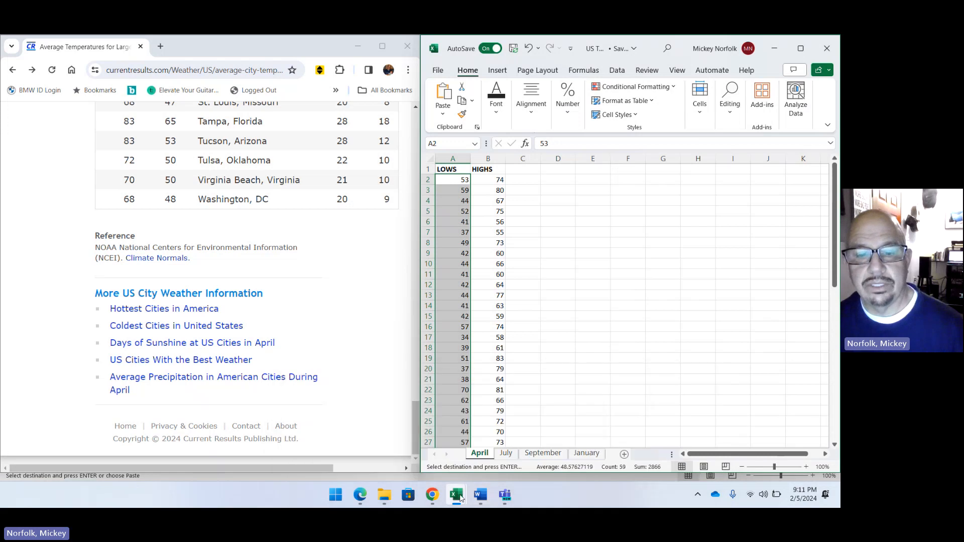
# Open the workbook us tEMP 8T.xlsx from the recently used files.
pyautogui.moveTo(462, 503)
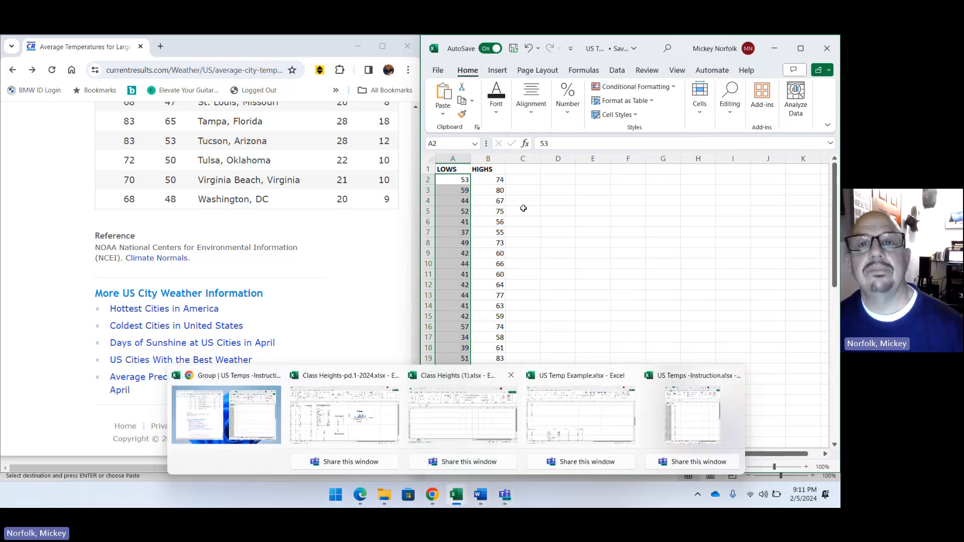
pyautogui.click(438, 71)
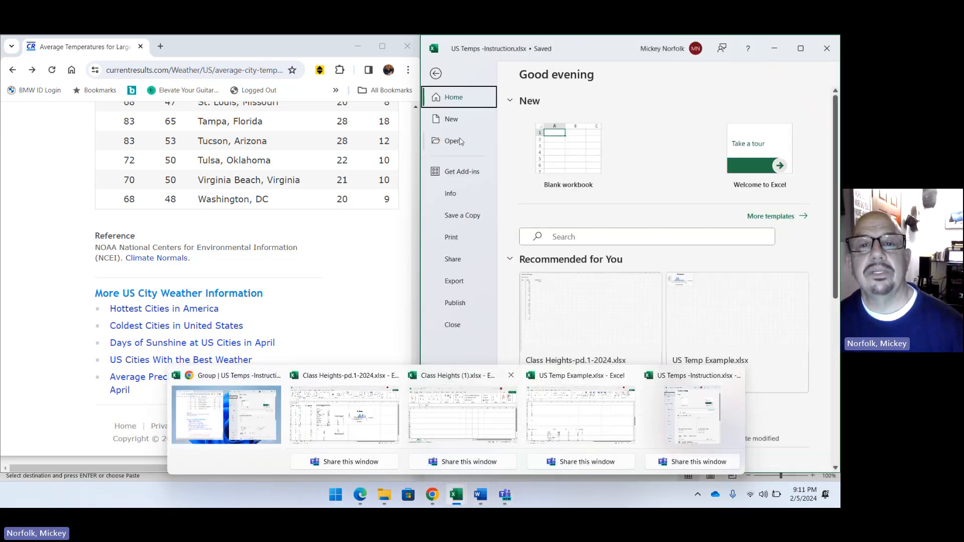
pyautogui.click(454, 143)
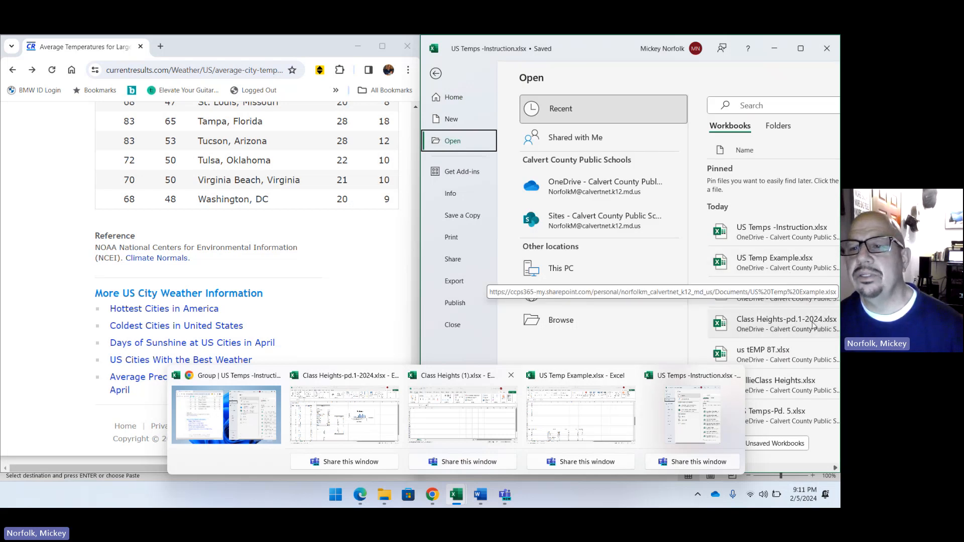
pyautogui.scroll(-2, 810, 321)
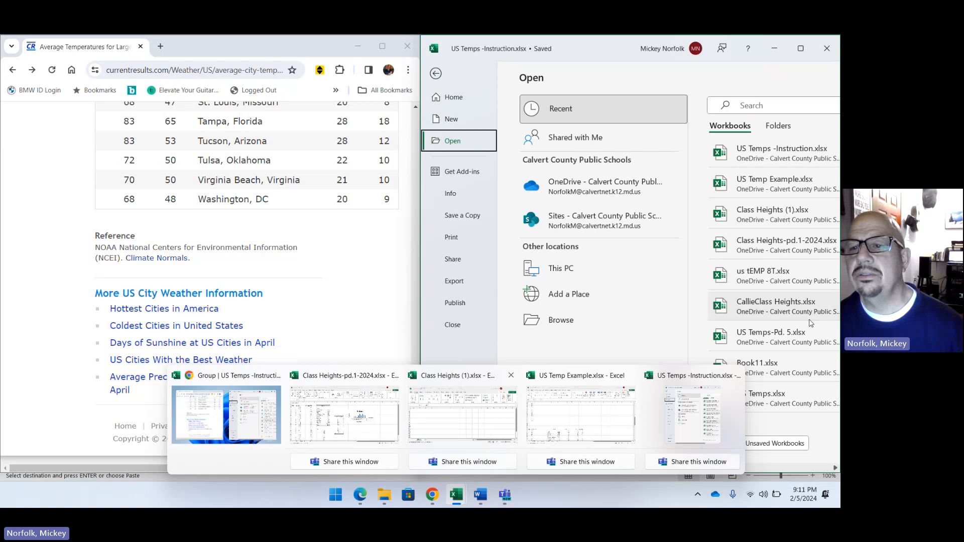
pyautogui.click(770, 276)
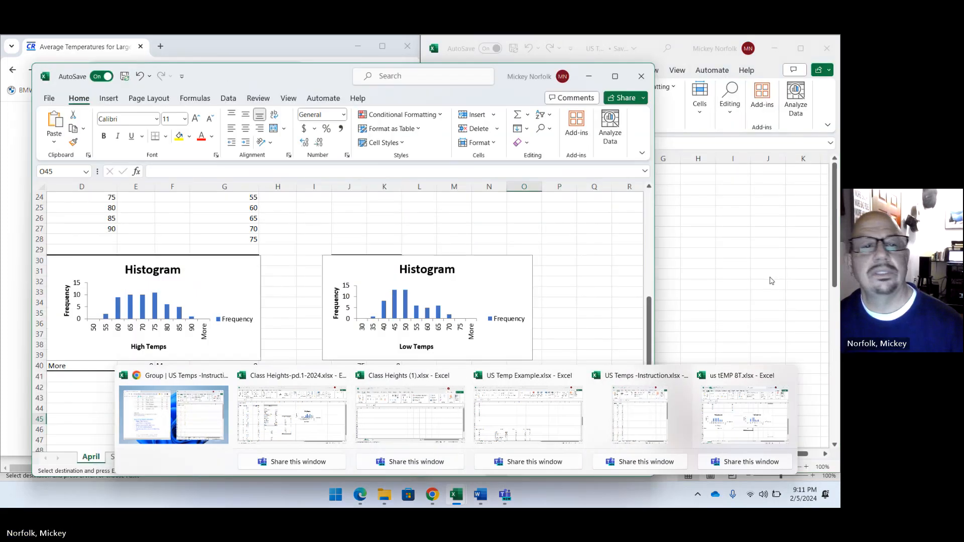
# Maximize the us tEMP 8T workbook and look over its April sheet's high and low temperature statistics, bins and histograms.
pyautogui.scroll(10, 308, 215)
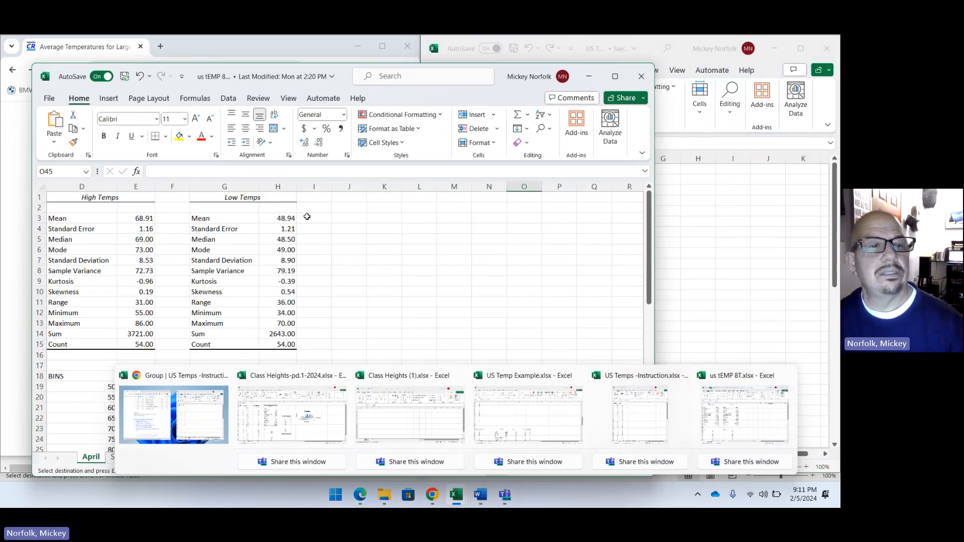
pyautogui.scroll(-13, 307, 217)
pyautogui.scroll(13, 307, 214)
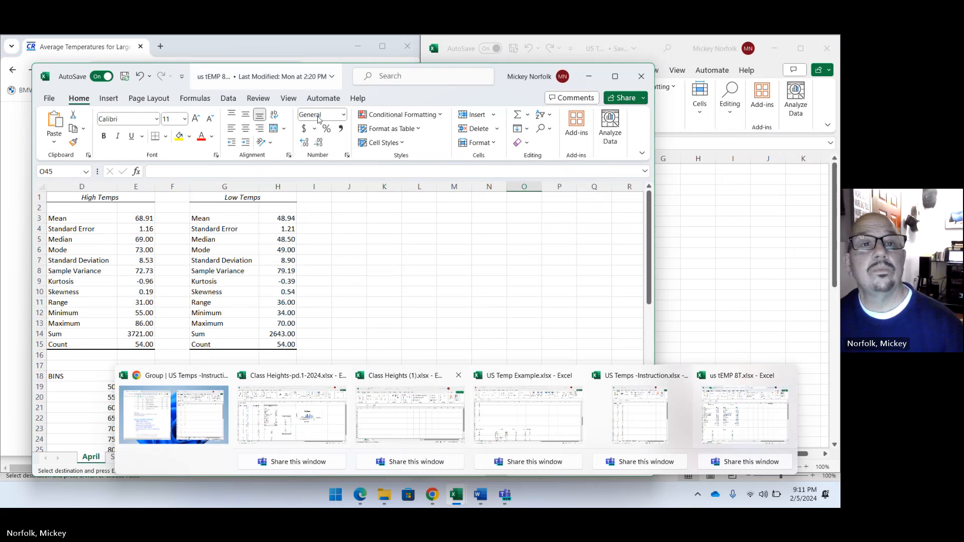
pyautogui.moveTo(425, 68); pyautogui.dragTo(617, 34)
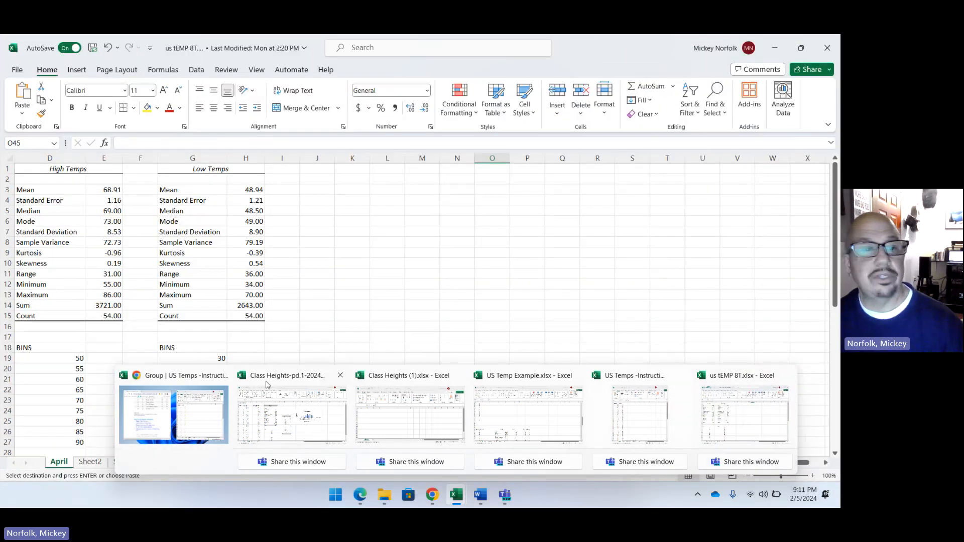
pyautogui.scroll(-2, 486, 236)
pyautogui.scroll(2, 485, 237)
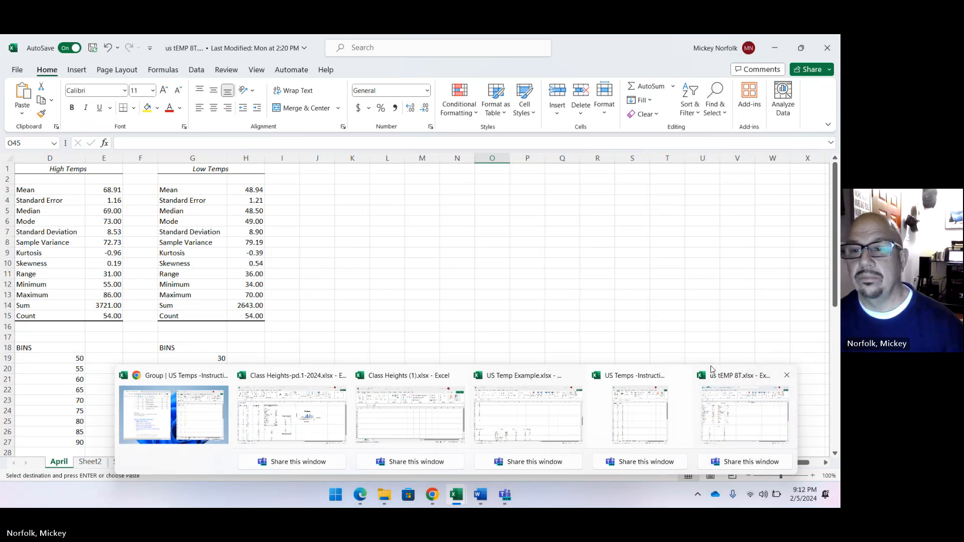
pyautogui.scroll(-4, 758, 327)
pyautogui.scroll(-4, 758, 327)
pyautogui.scroll(8, 758, 327)
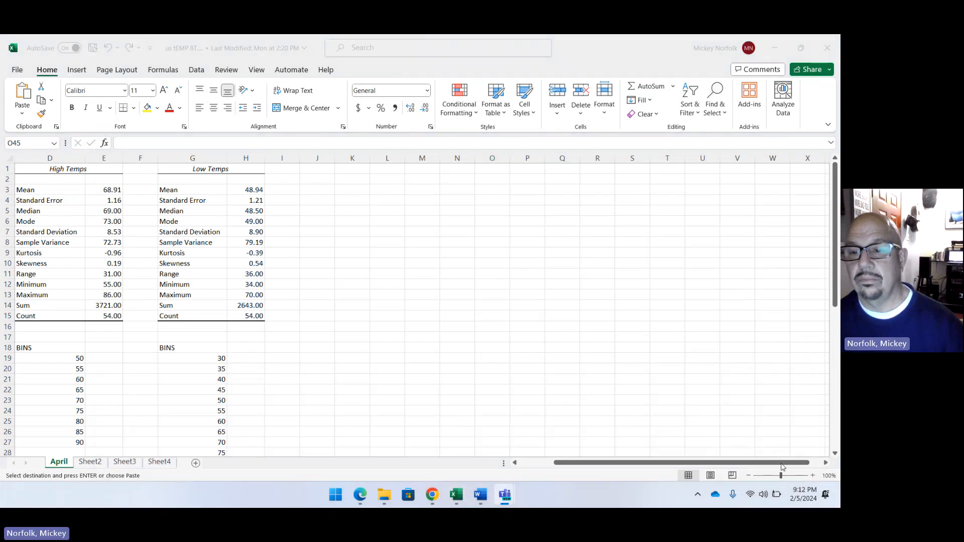
# Copy the HIGH and LOW columns with their headings, A1:B55, from the April sheet of the us tEMP 8T workbook.
pyautogui.click(542, 464)
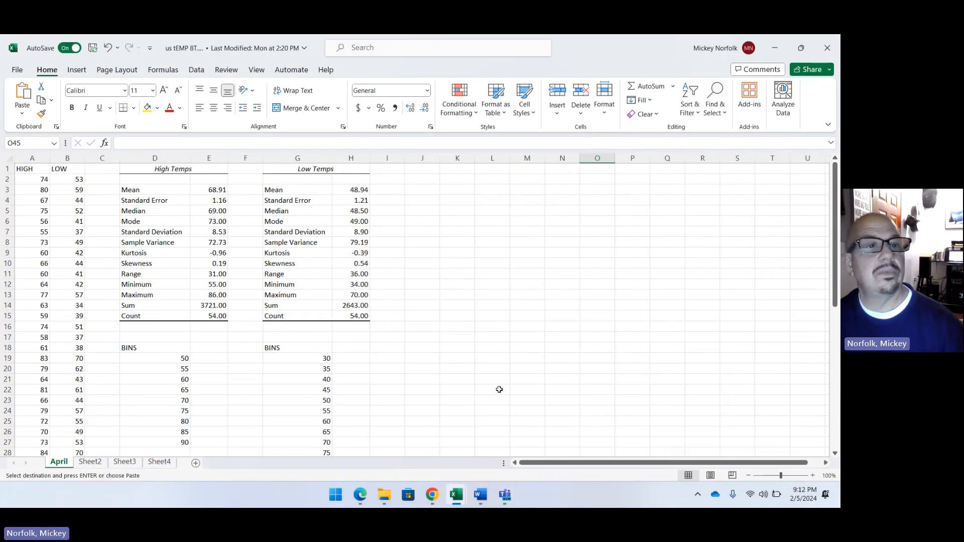
pyautogui.moveTo(29, 170); pyautogui.dragTo(75, 432)
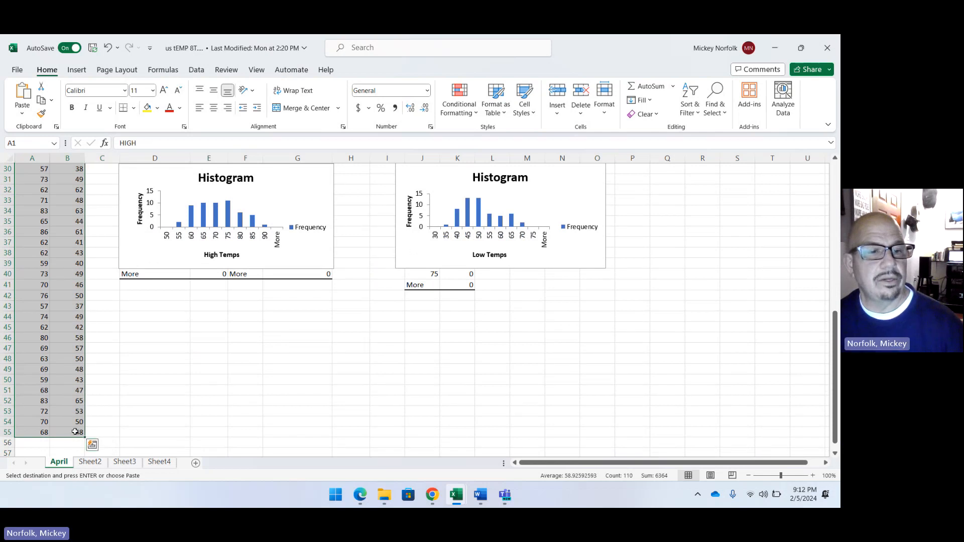
pyautogui.rightClick(50, 394)
pyautogui.click(77, 156)
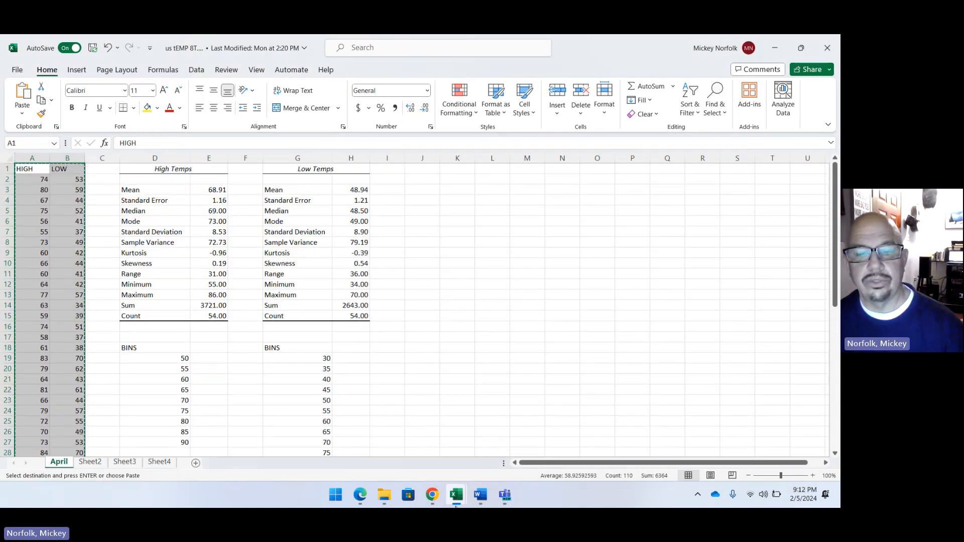
# Paste the copied HIGH and LOW columns over US Temps -Instruction's April sheet from cell A1, and check where the pasted data ends.
pyautogui.click(456, 506)
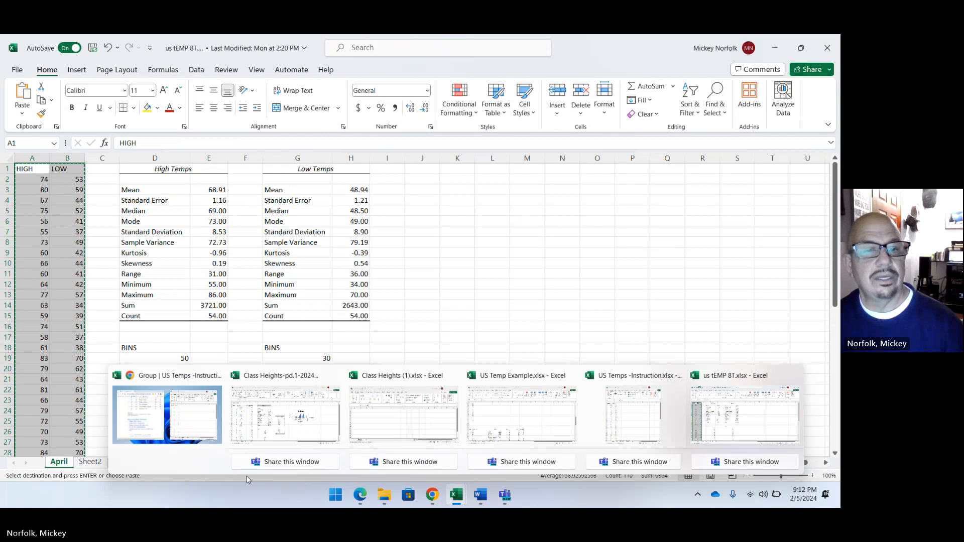
pyautogui.click(177, 412)
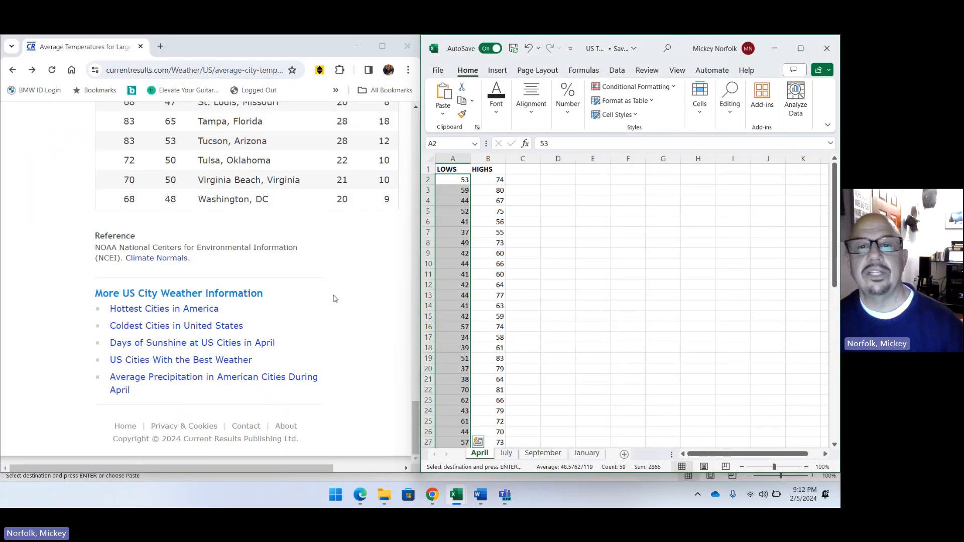
pyautogui.click(453, 171)
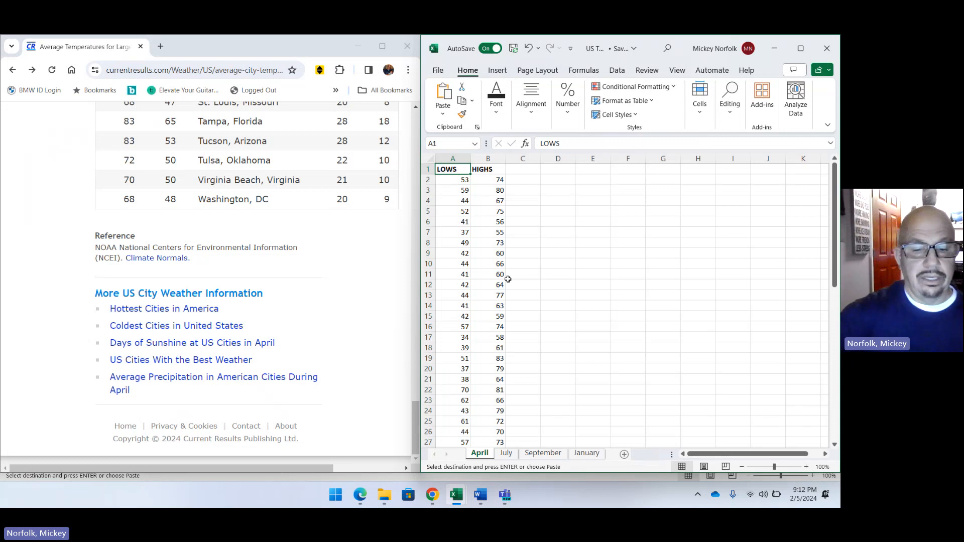
pyautogui.hotkey('ctrl', 'v')
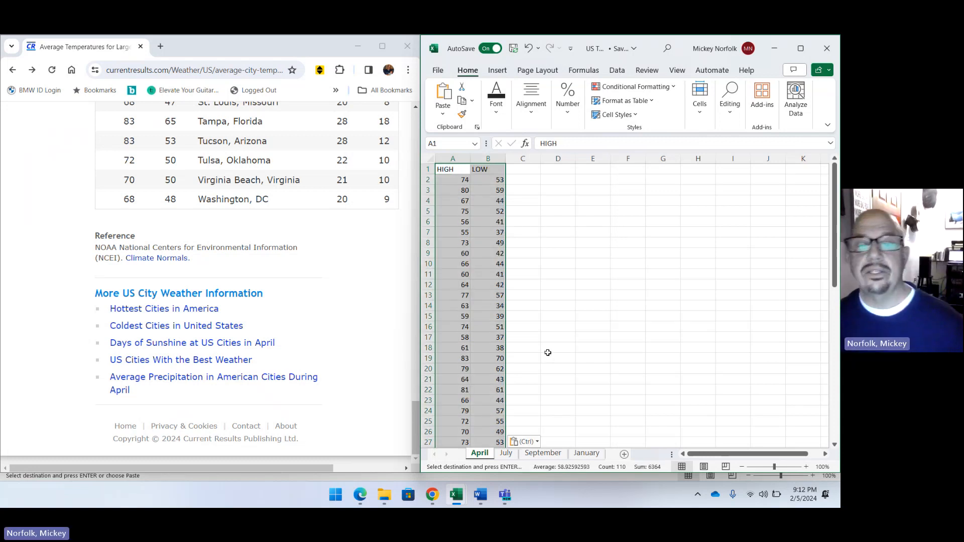
pyautogui.scroll(-5, 546, 354)
pyautogui.scroll(-7, 545, 353)
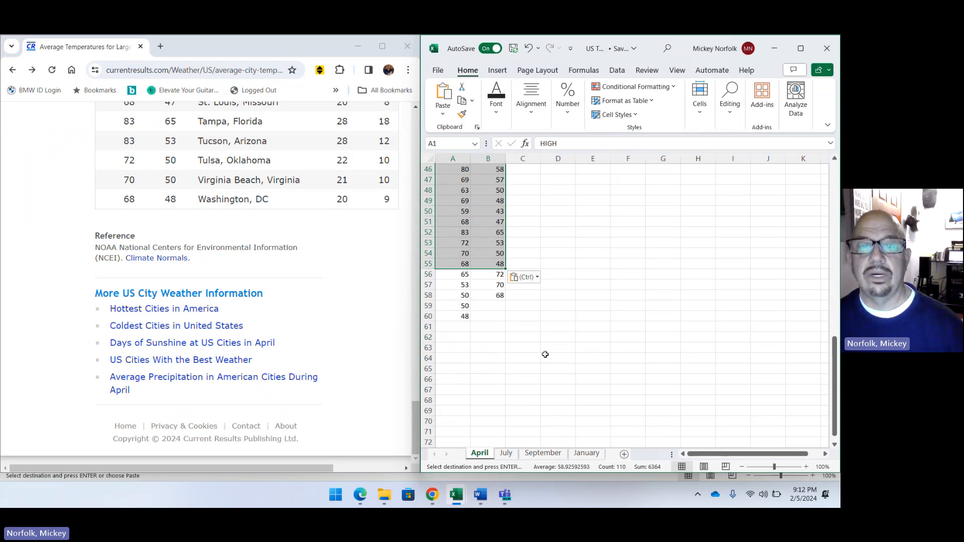
# Clear the leftover values in A56:B60 of the April sheet, and check the HIGH and LOW columns against the web page's city temperature table.
pyautogui.moveTo(458, 370); pyautogui.dragTo(492, 410)
pyautogui.rightClick(492, 409)
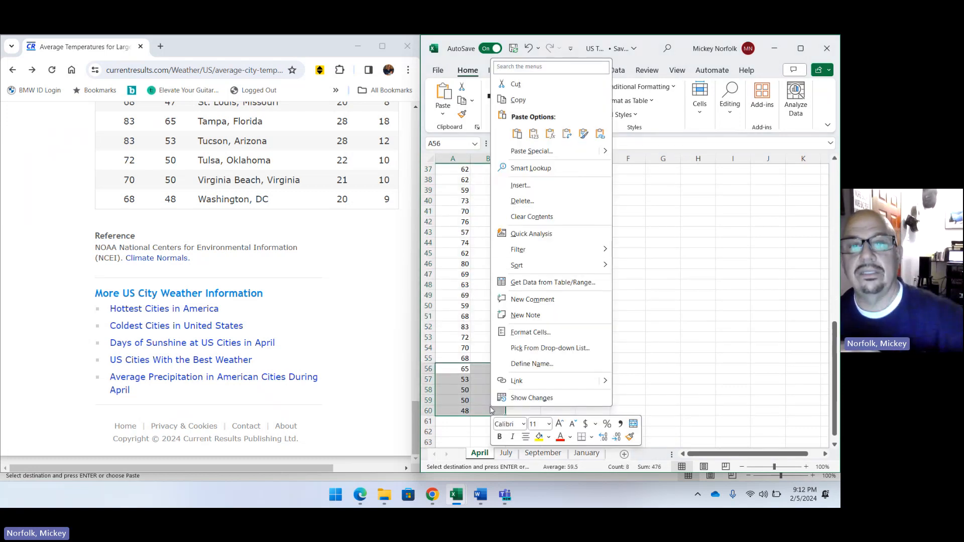
pyautogui.click(542, 219)
pyautogui.scroll(12, 576, 322)
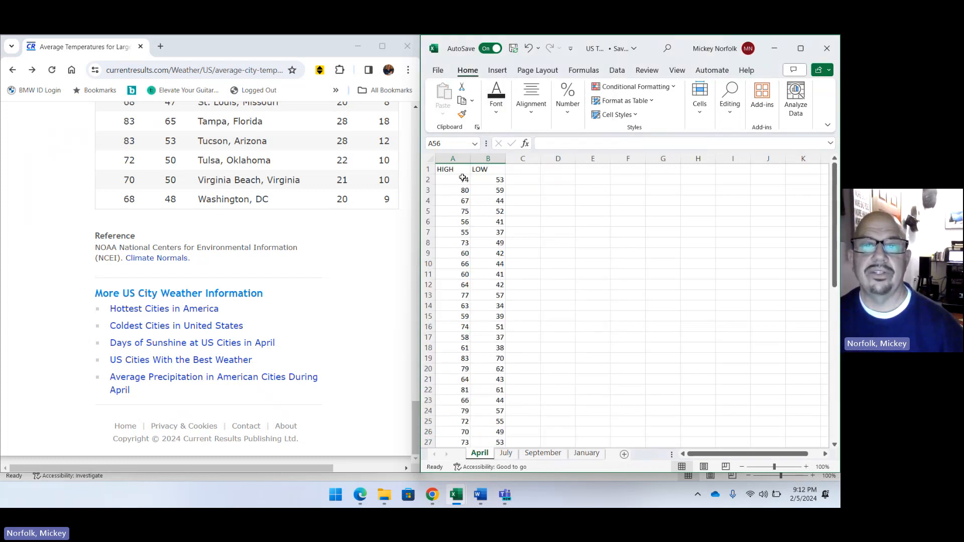
pyautogui.scroll(20, 329, 161)
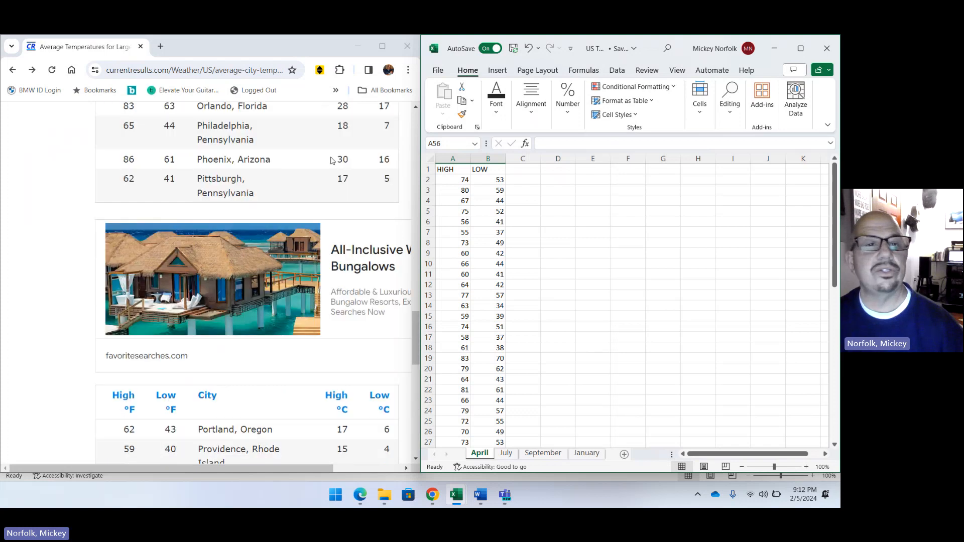
pyautogui.scroll(12, 332, 159)
pyautogui.scroll(-8, 208, 147)
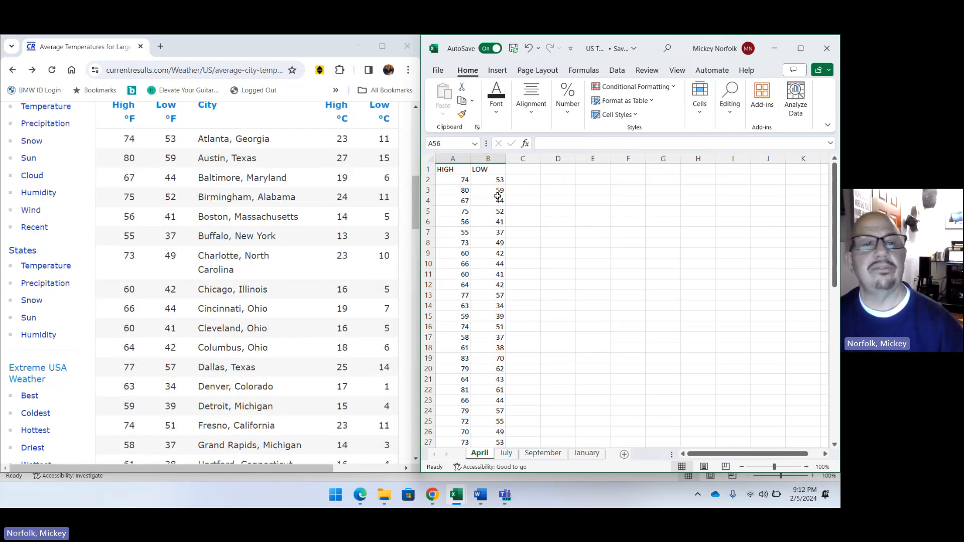
pyautogui.scroll(-11, 505, 353)
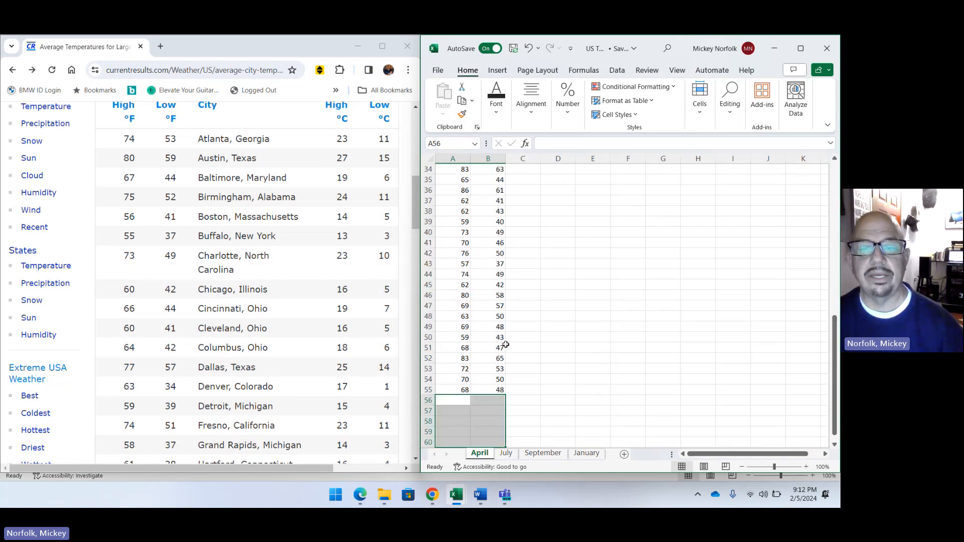
# Look through the July, September and January sheets, and return to the April sheet's HIGH and LOW columns.
pyautogui.scroll(11, 506, 345)
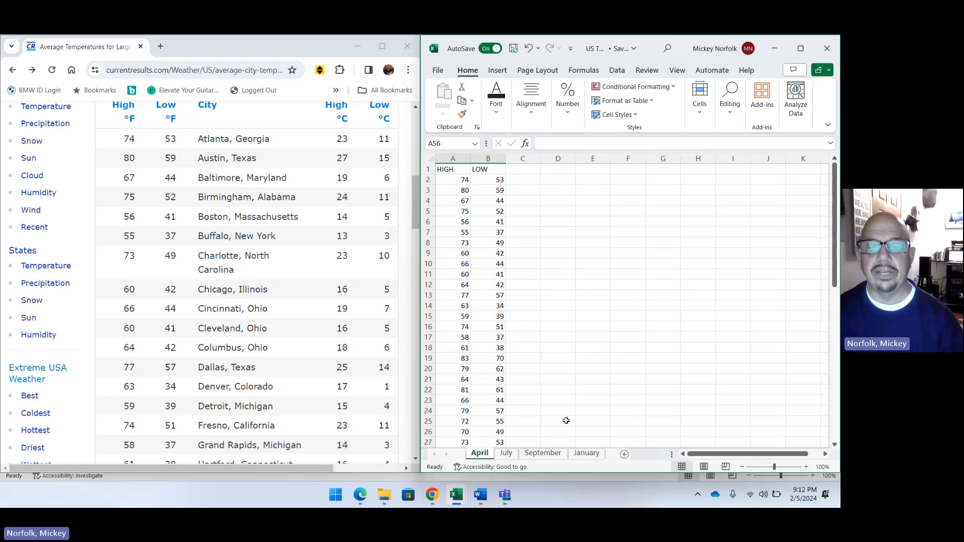
pyautogui.click(509, 455)
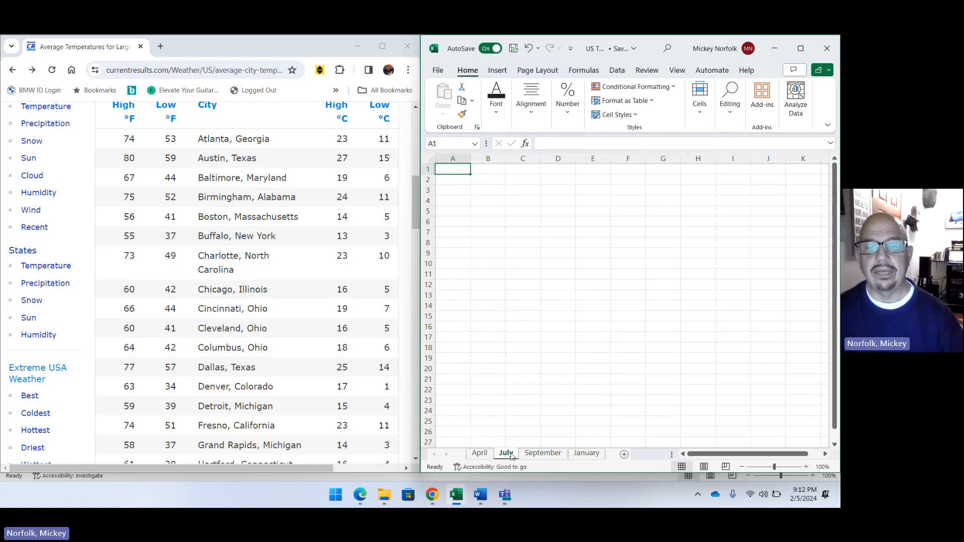
pyautogui.click(543, 453)
pyautogui.click(587, 453)
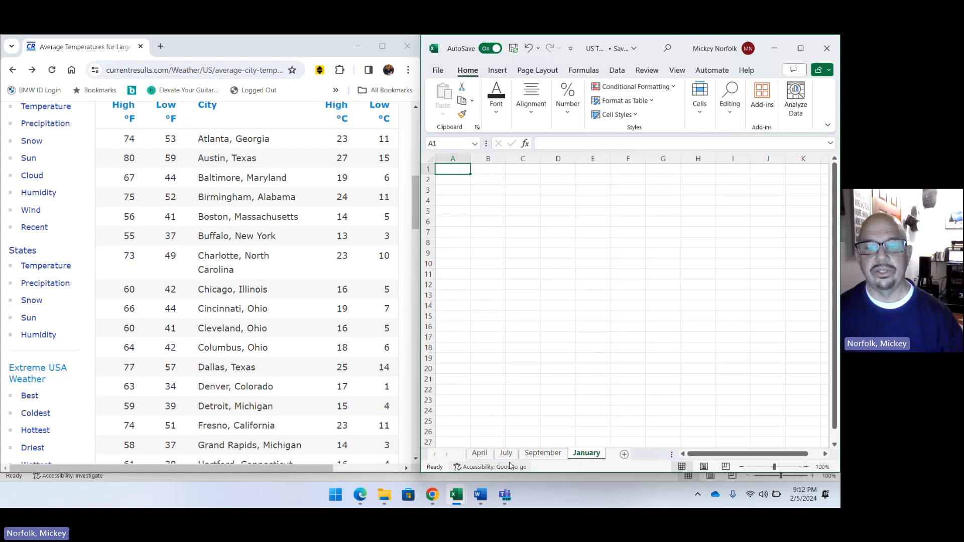
pyautogui.click(480, 453)
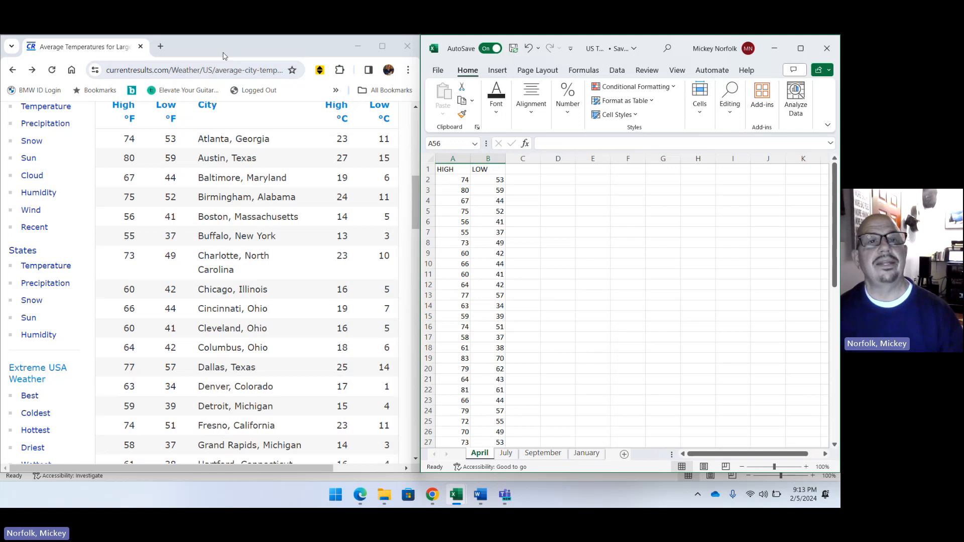
# Search Google for "us temps in july" and open the Current Results page's table of average July temperatures for large US cities.
pyautogui.click(17, 70)
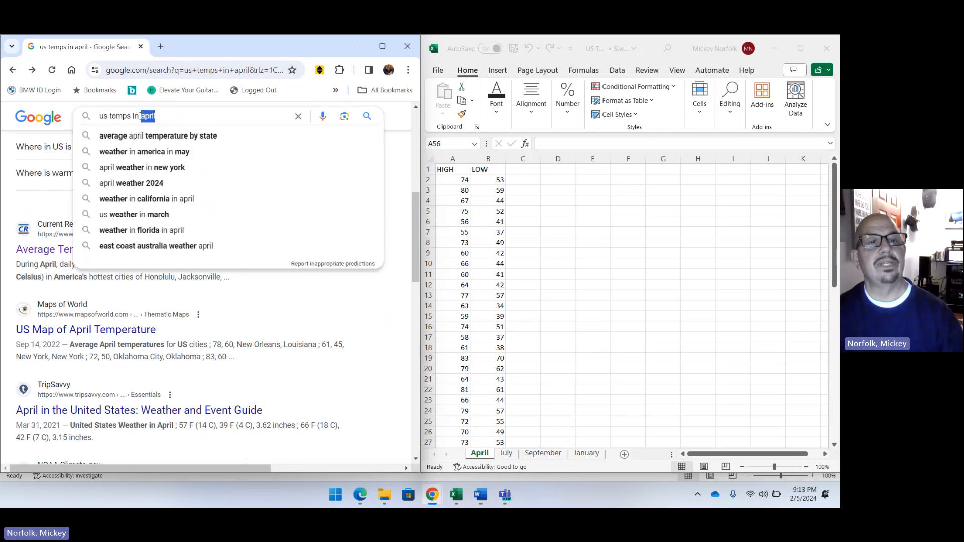
pyautogui.write('july')
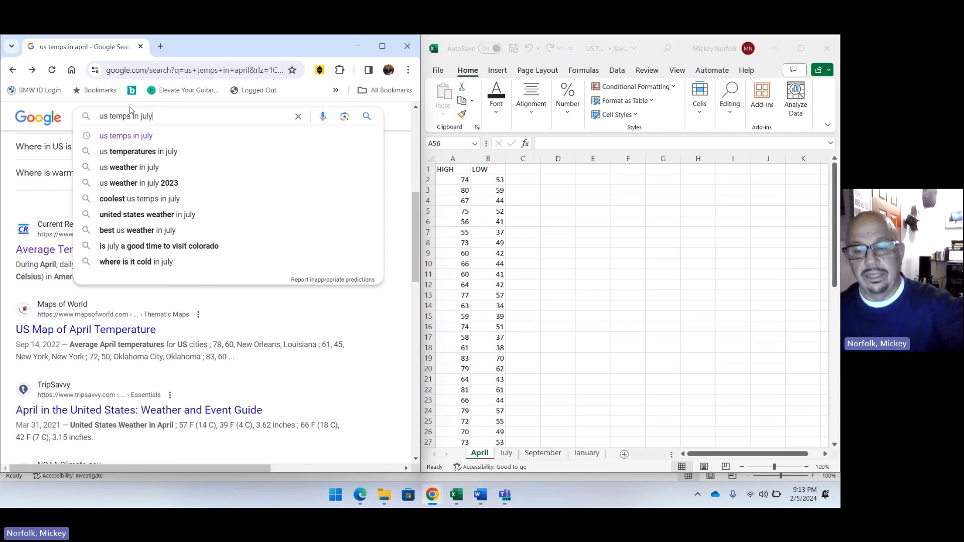
pyautogui.press('Return')
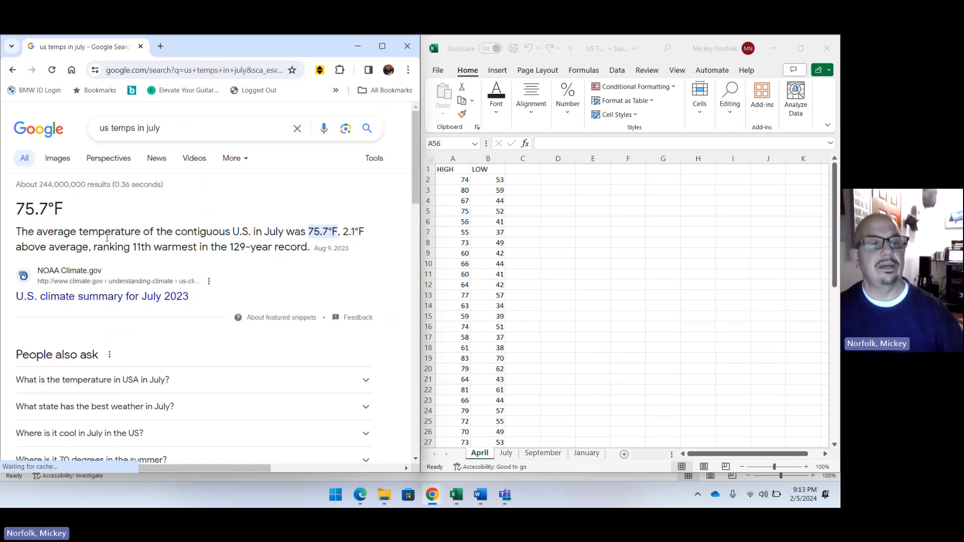
pyautogui.scroll(-1, 107, 239)
pyautogui.scroll(-4, 106, 239)
pyautogui.click(98, 261)
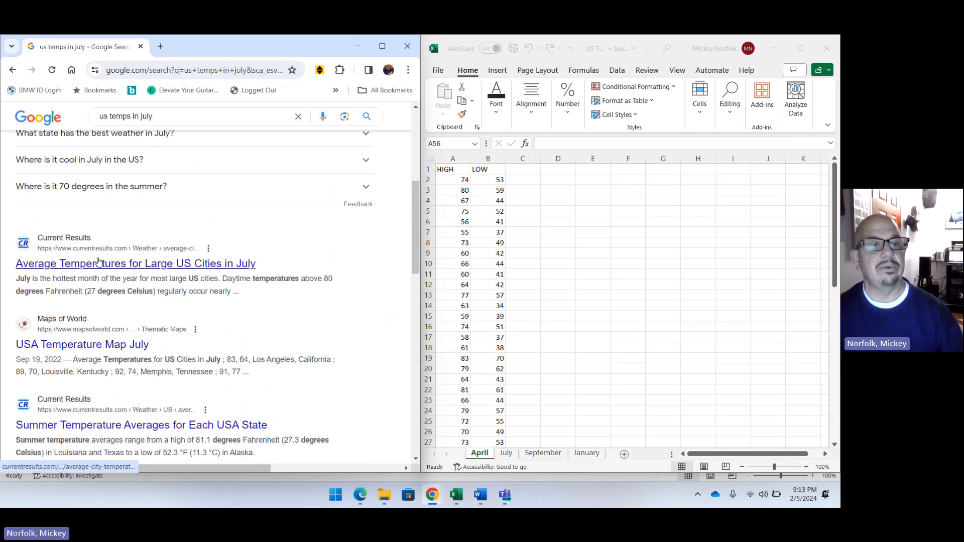
pyautogui.scroll(-10, 130, 273)
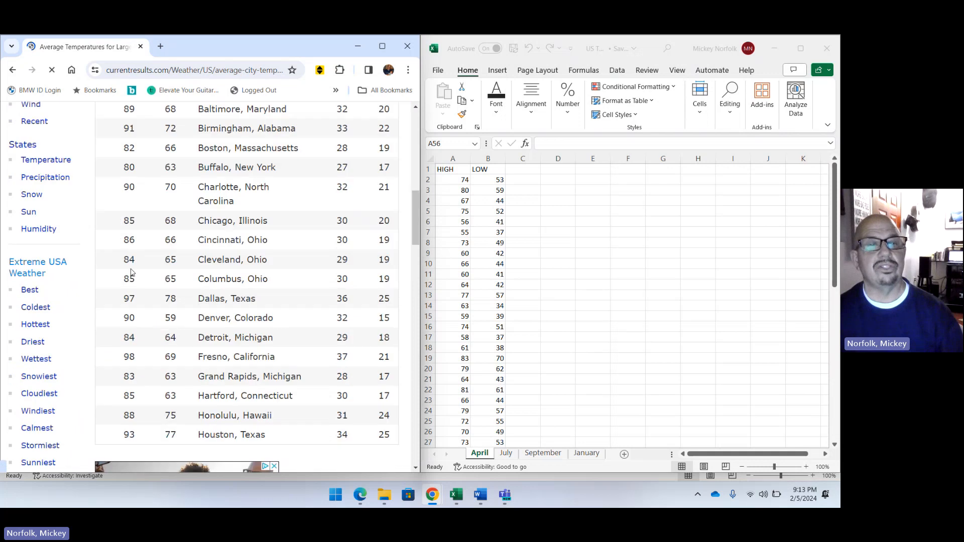
pyautogui.scroll(4, 132, 241)
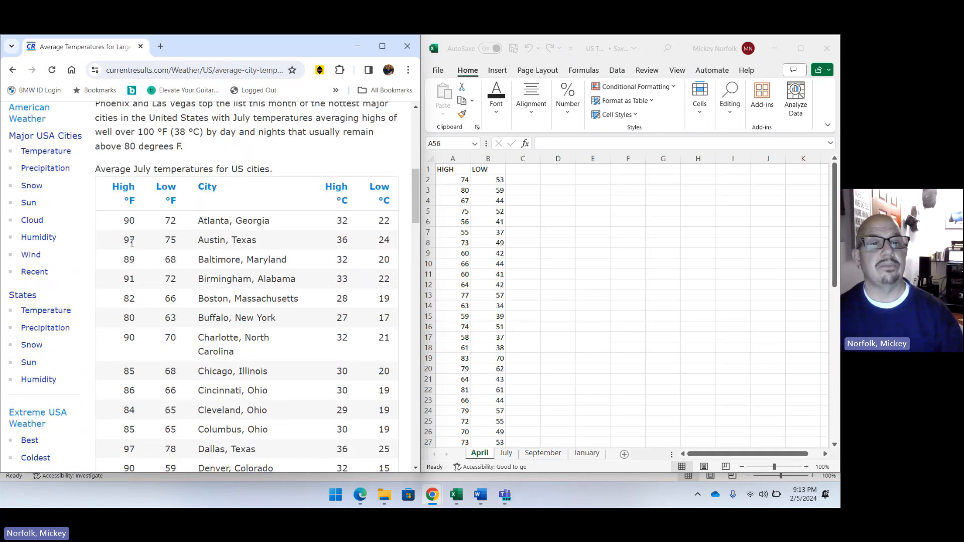
# View the July sheet beside the web page's July temperature table, and go back to the April sheet.
pyautogui.click(504, 457)
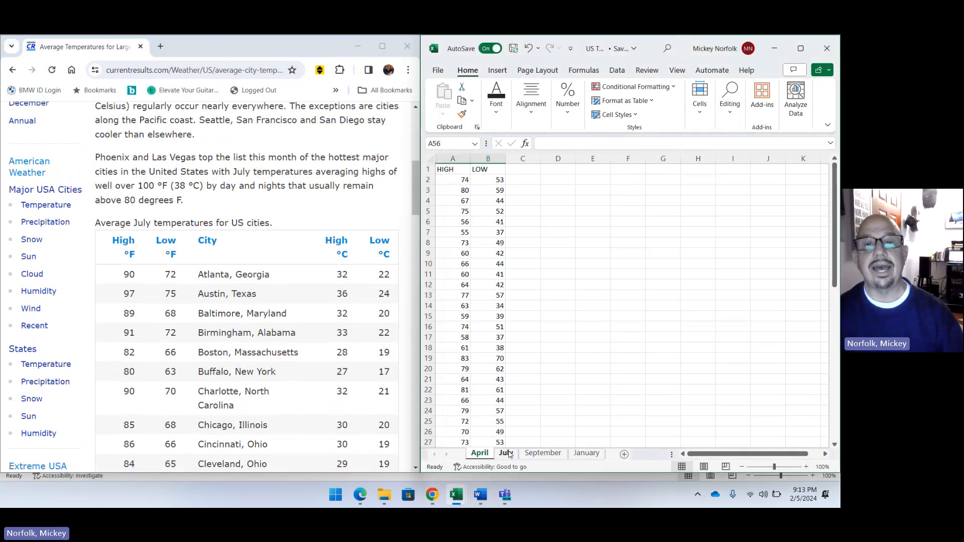
pyautogui.click(508, 454)
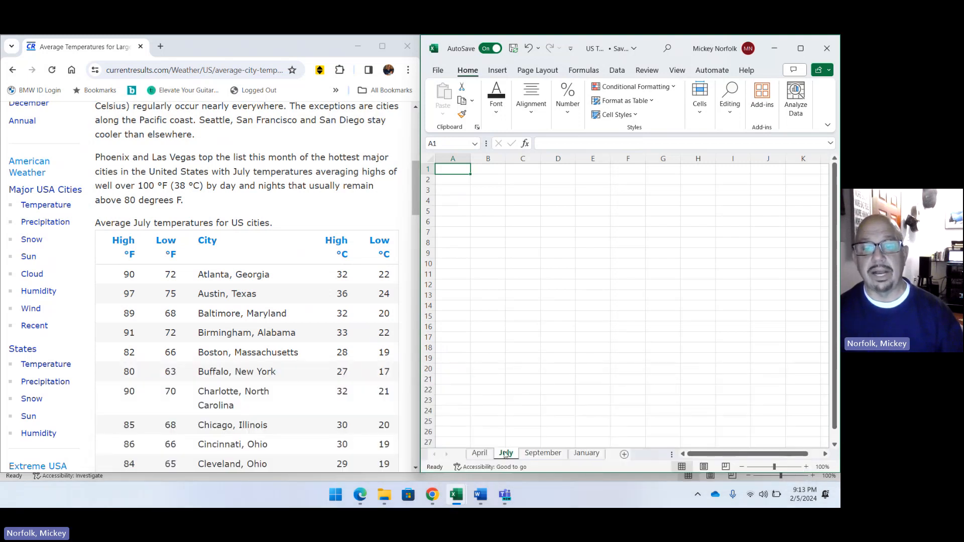
pyautogui.click(481, 454)
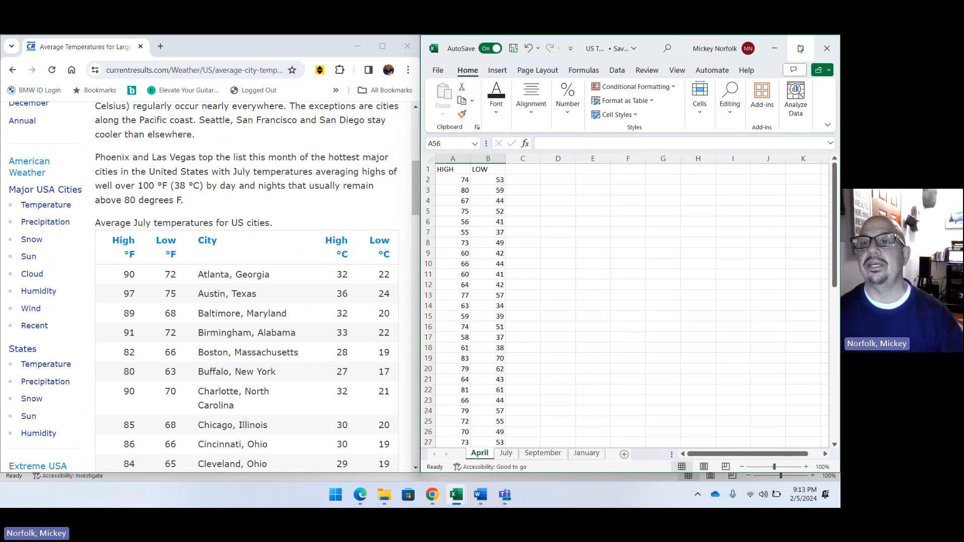
# Maximize the workbook, open the Descriptive Statistics analysis tool, and clear its old input and output ranges.
pyautogui.click(801, 48)
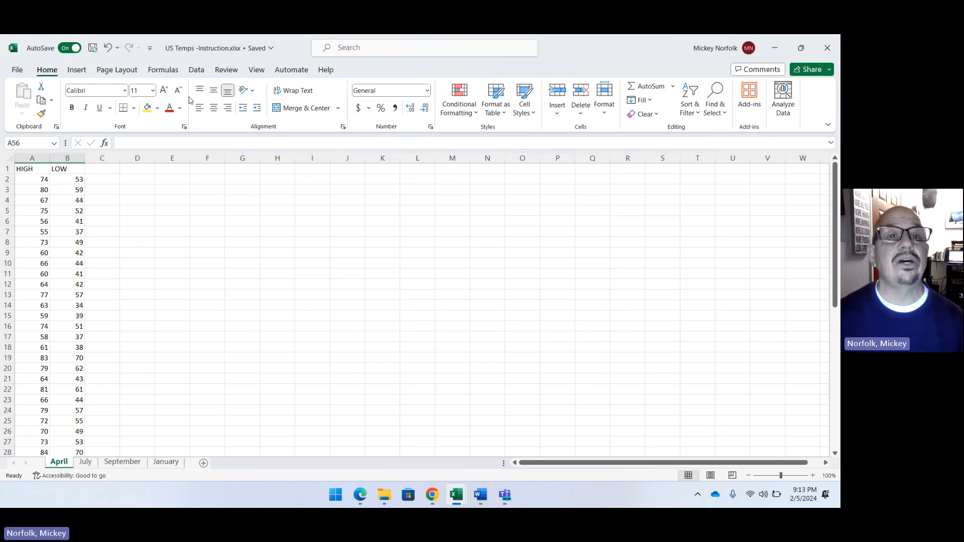
pyautogui.click(196, 70)
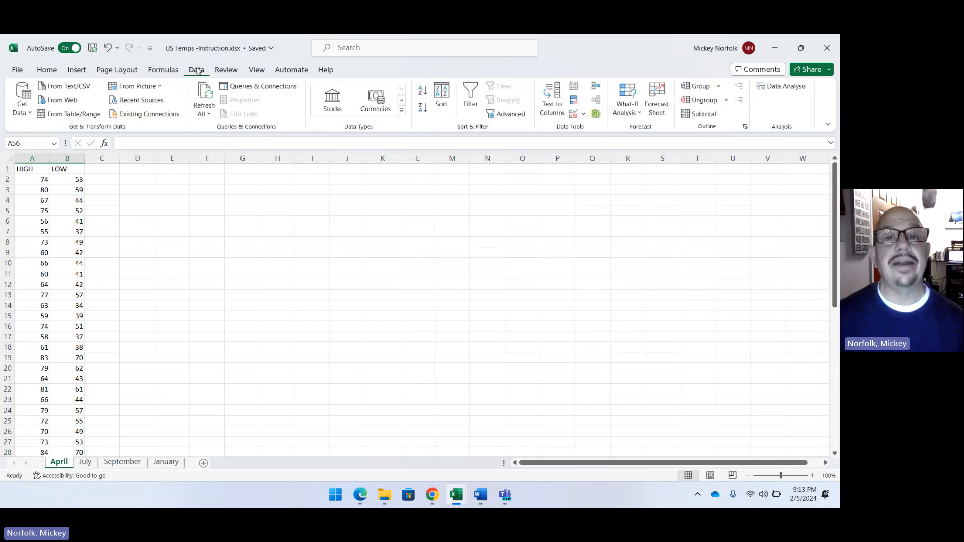
pyautogui.click(778, 93)
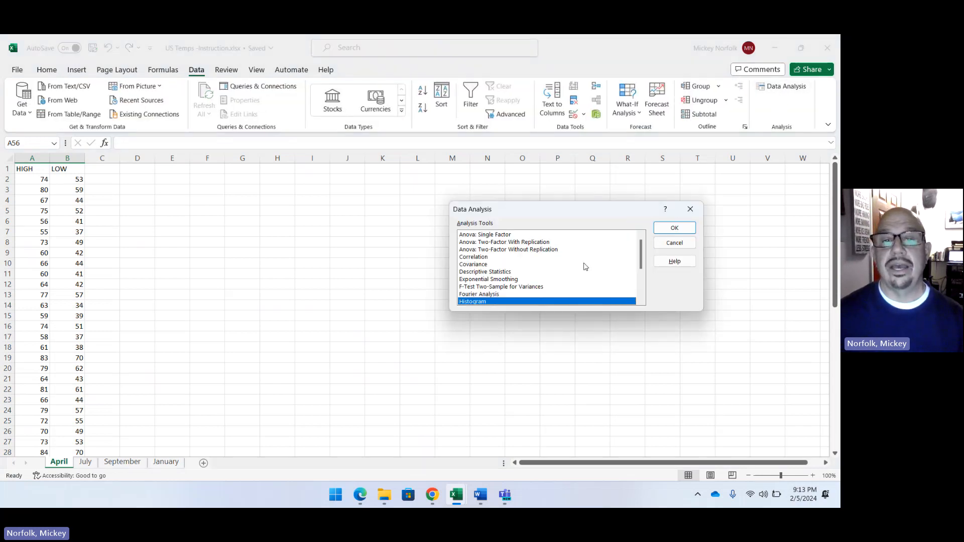
pyautogui.doubleClick(527, 273)
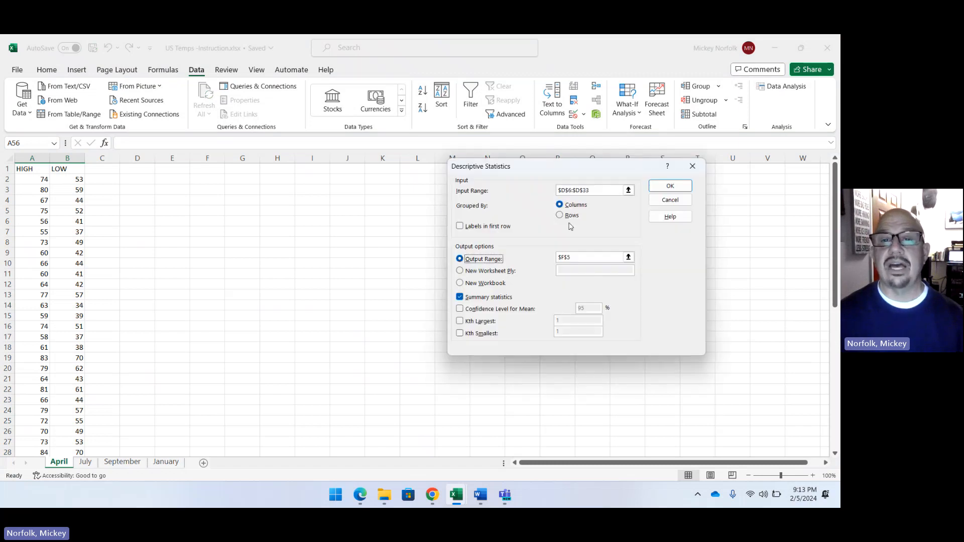
pyautogui.click(599, 192)
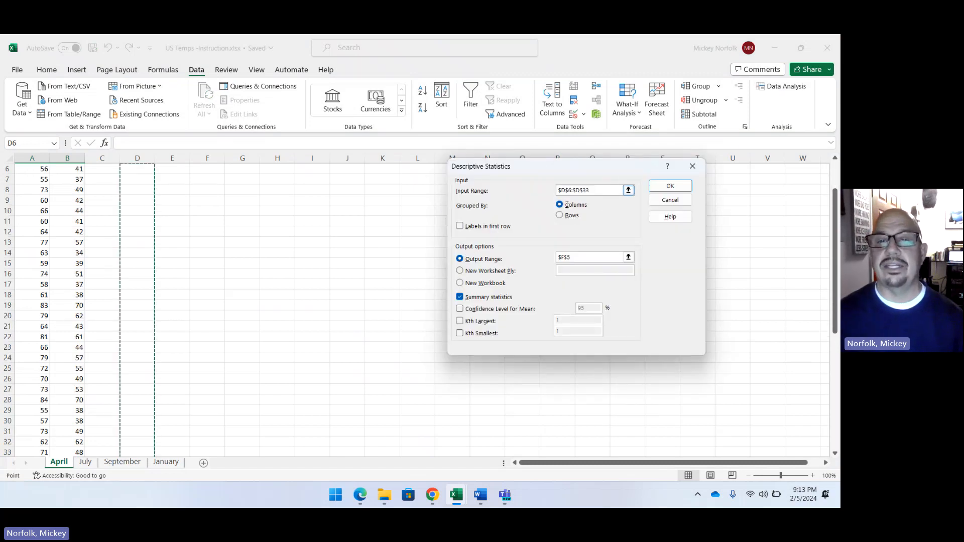
pyautogui.moveTo(592, 191); pyautogui.dragTo(556, 193)
pyautogui.press('Delete')
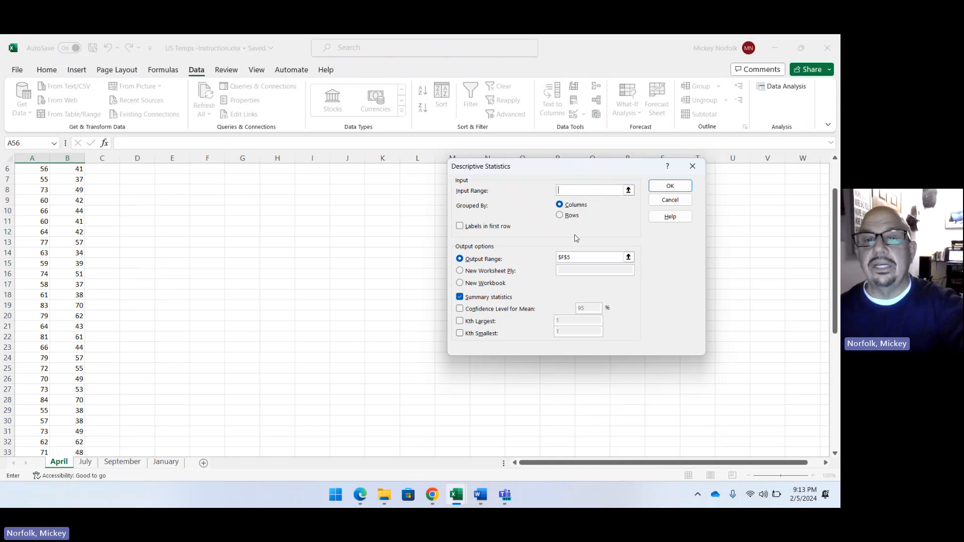
pyautogui.moveTo(575, 256); pyautogui.dragTo(557, 258)
pyautogui.press('Delete')
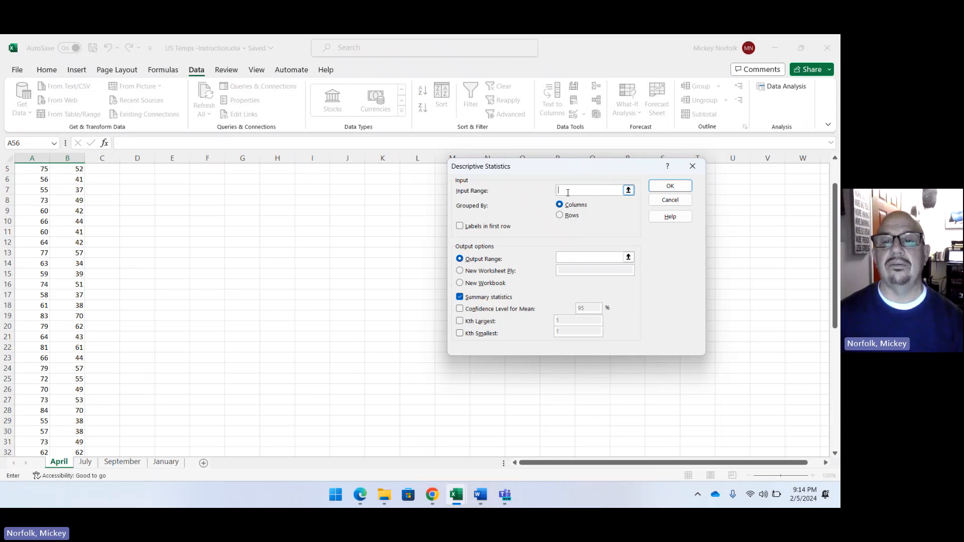
# Generate summary statistics for the April HIGH temperatures in A2:A55, with the output range starting at D1.
pyautogui.scroll(2, 92, 221)
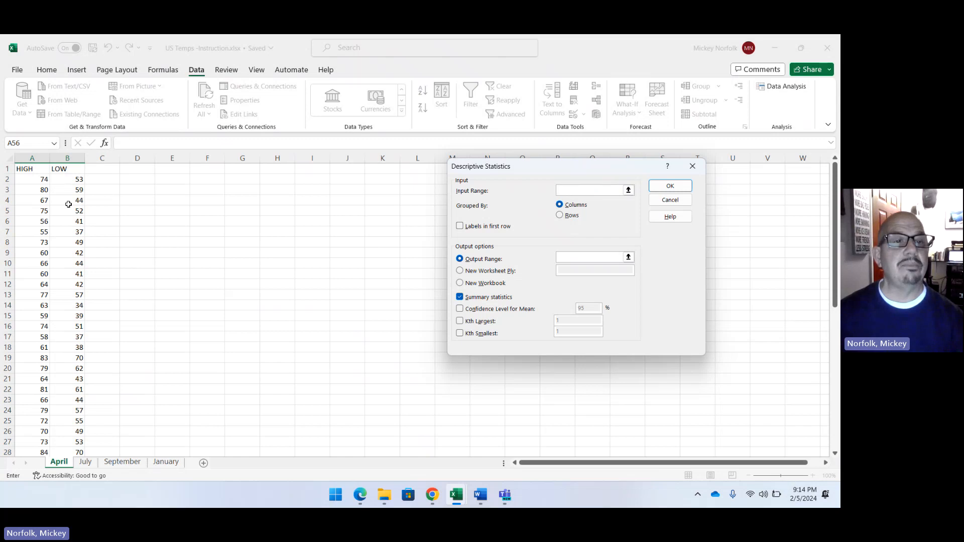
pyautogui.moveTo(24, 181); pyautogui.dragTo(16, 356)
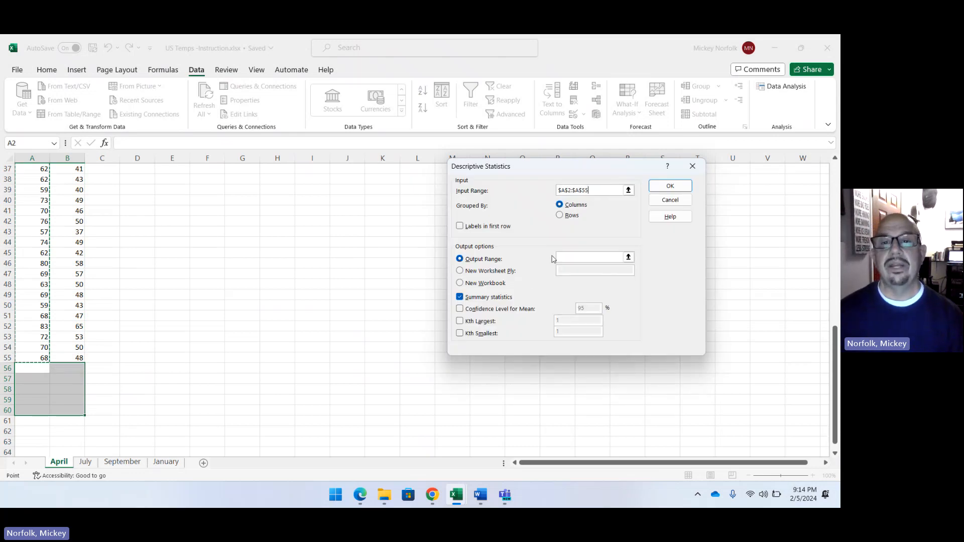
pyautogui.click(460, 259)
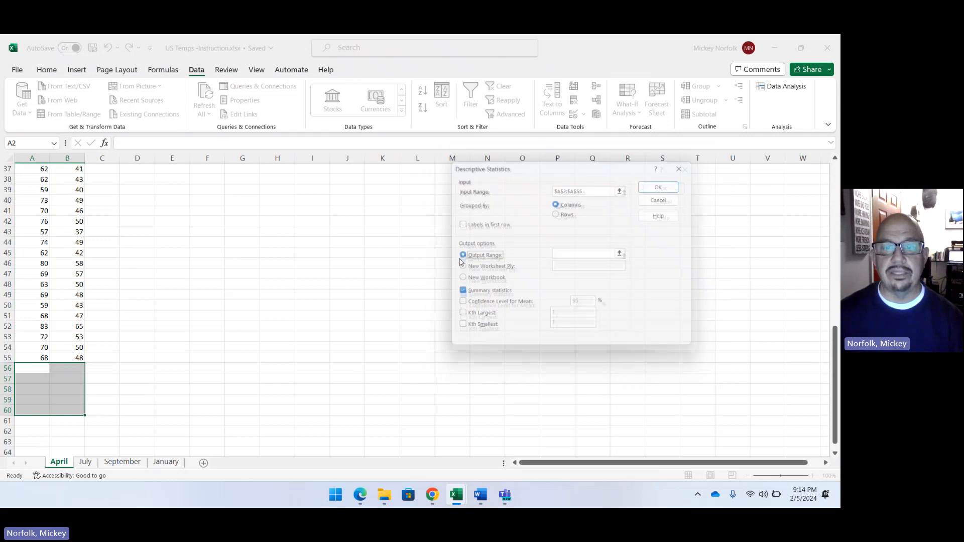
pyautogui.scroll(12, 217, 299)
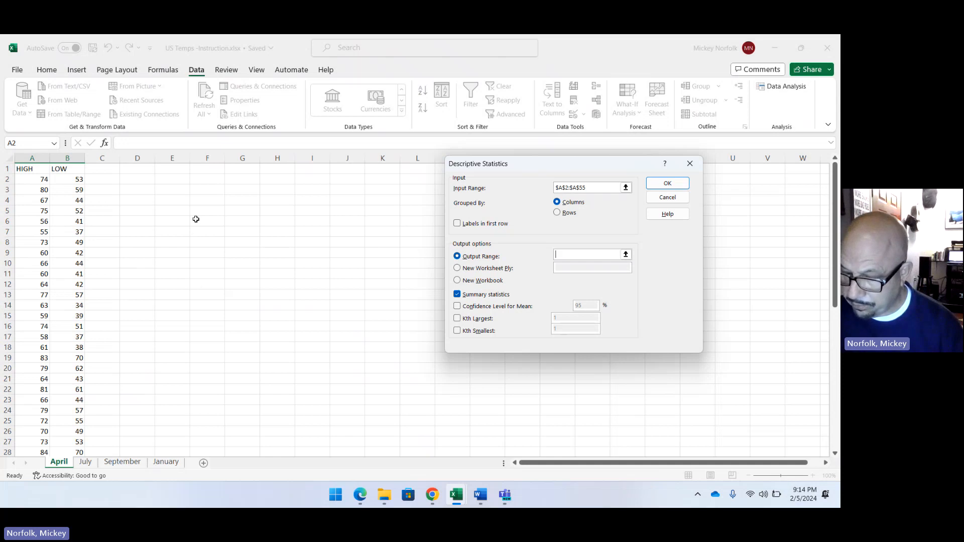
pyautogui.click(131, 171)
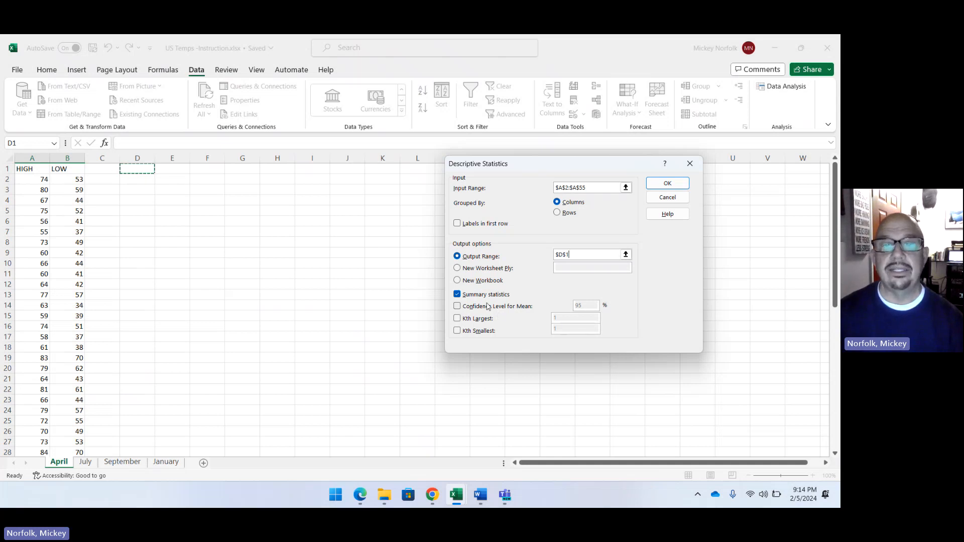
pyautogui.click(670, 184)
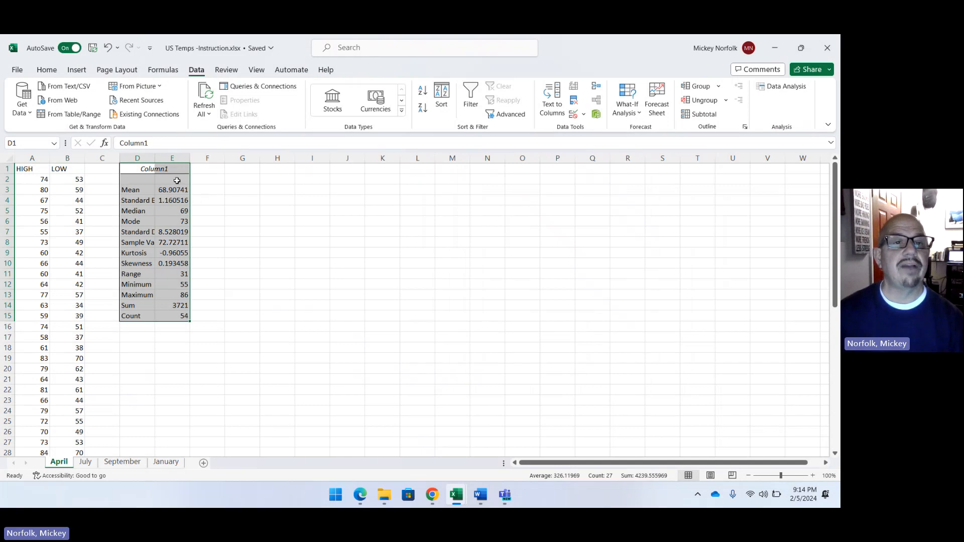
# Widen column D to fit the statistics labels, and format the values in E3:E15 to two decimal places.
pyautogui.moveTo(154, 157); pyautogui.dragTo(182, 156)
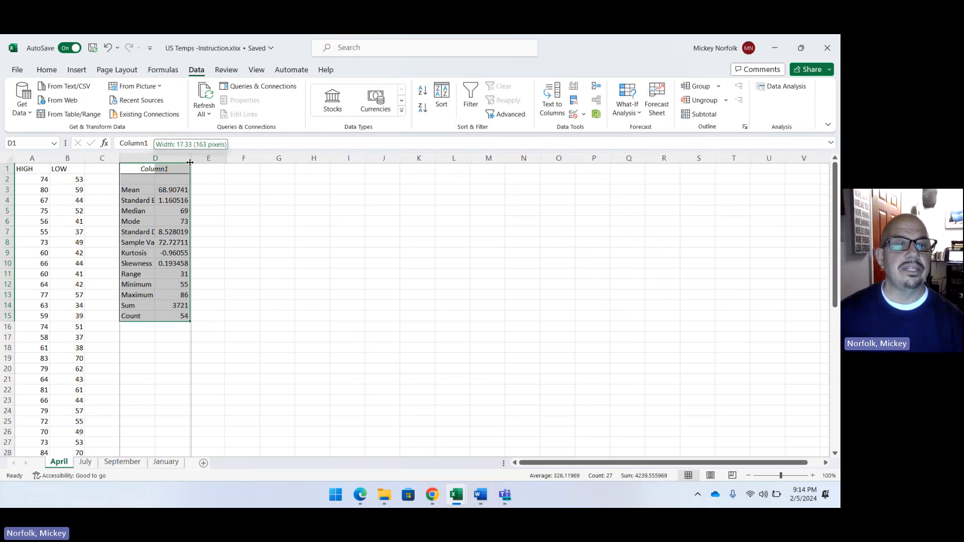
pyautogui.doubleClick(184, 158)
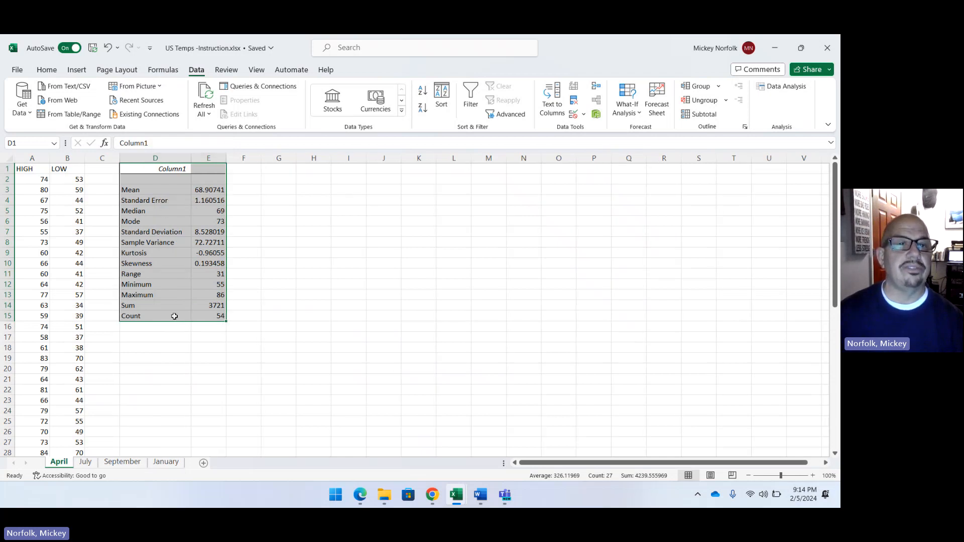
pyautogui.moveTo(201, 191); pyautogui.dragTo(213, 317)
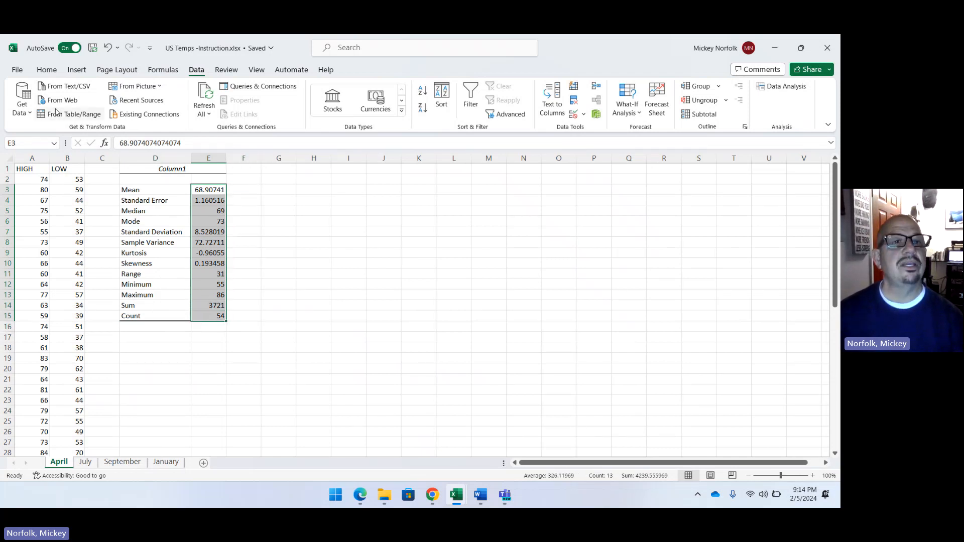
pyautogui.click(46, 70)
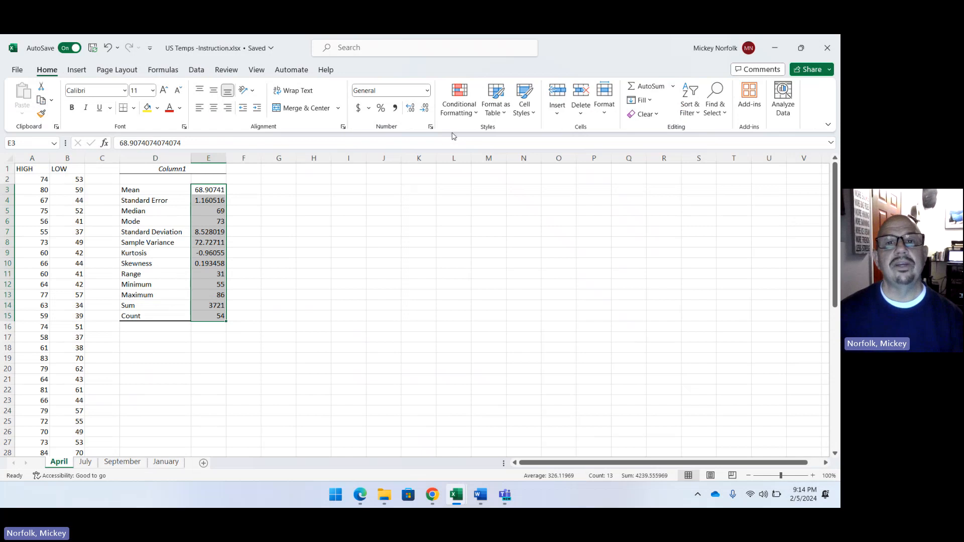
pyautogui.click(426, 108)
pyautogui.click(425, 108)
pyautogui.click(425, 109)
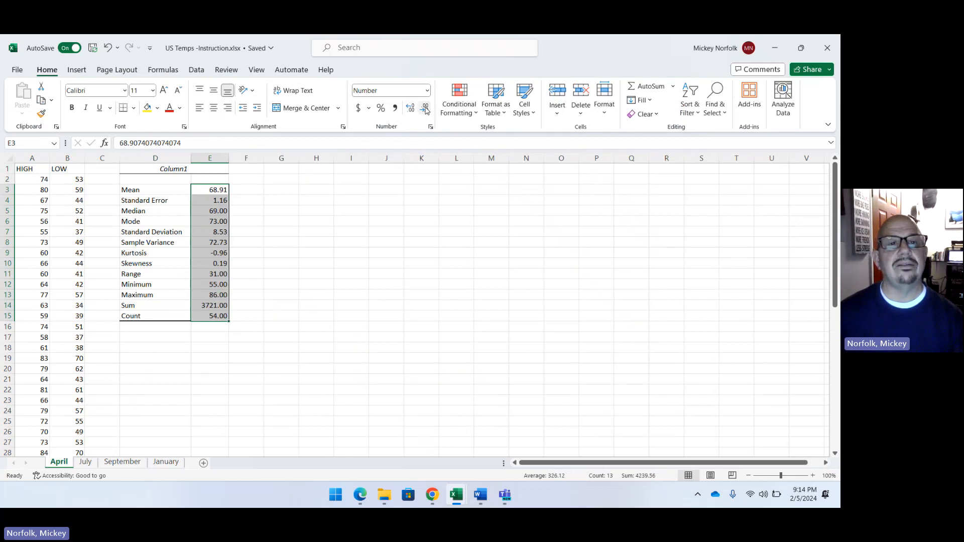
pyautogui.click(328, 230)
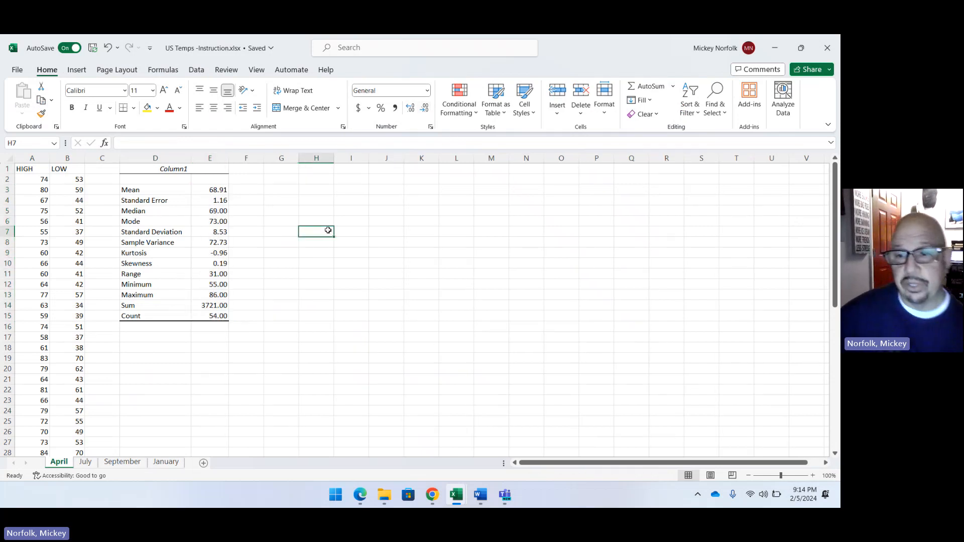
# Replace the heading in D1 of the April statistics table with "High Temps".
pyautogui.click(166, 170)
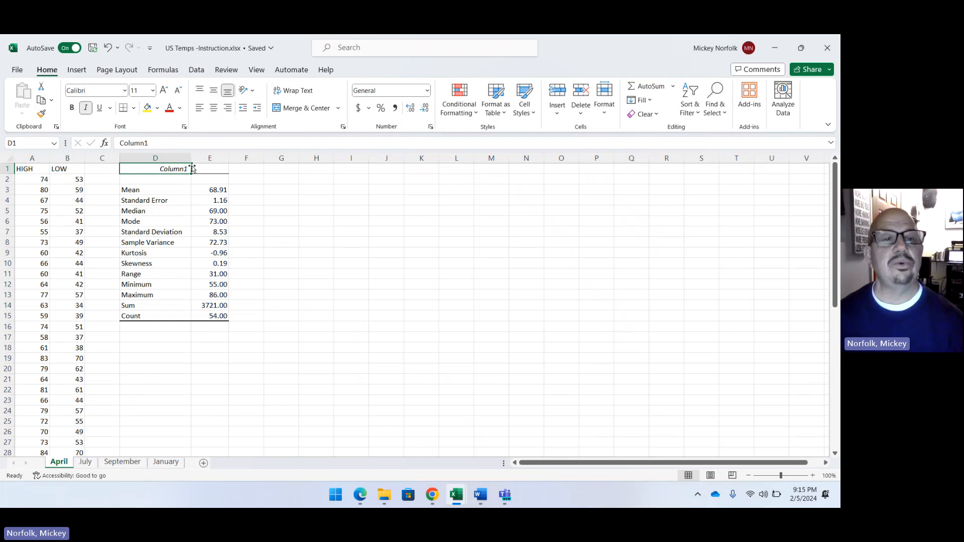
pyautogui.moveTo(158, 144); pyautogui.dragTo(116, 144)
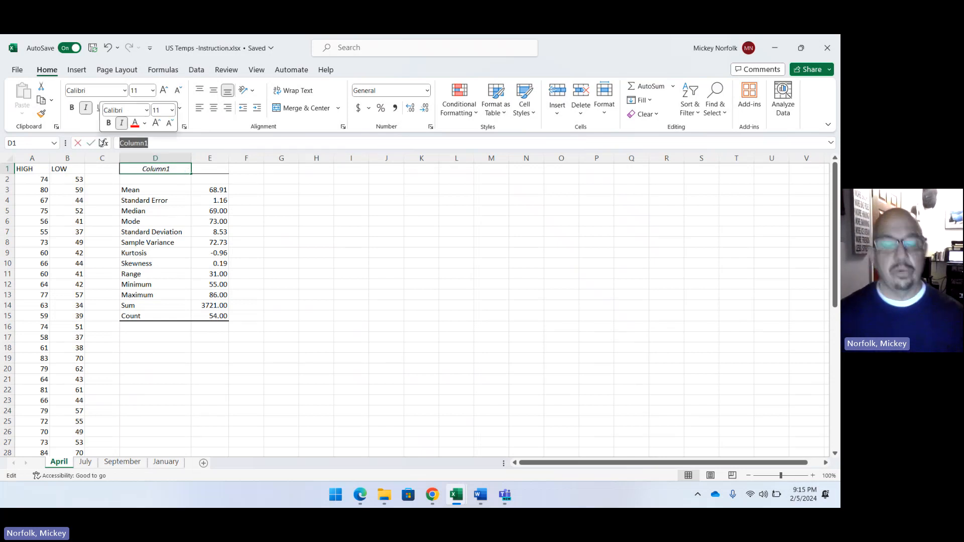
pyautogui.write('H')
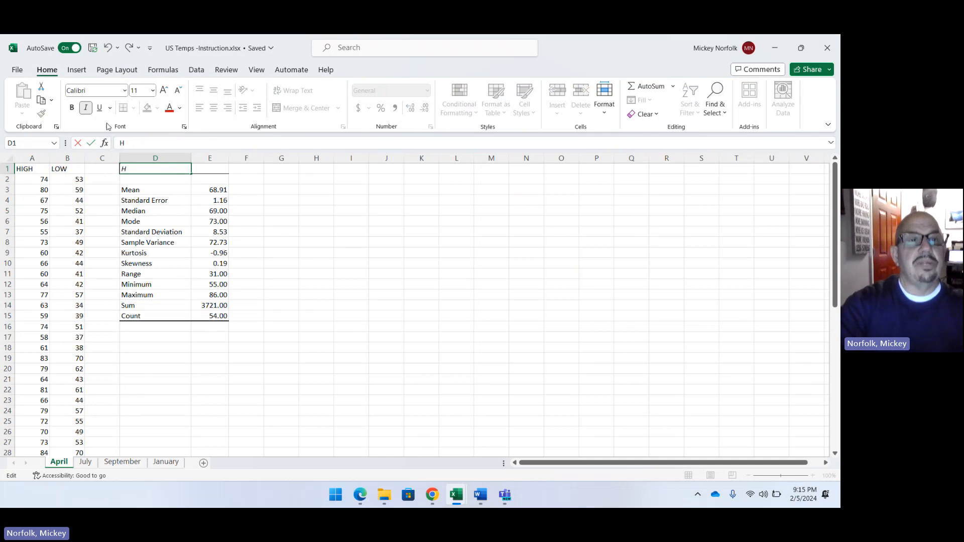
pyautogui.write('igh T')
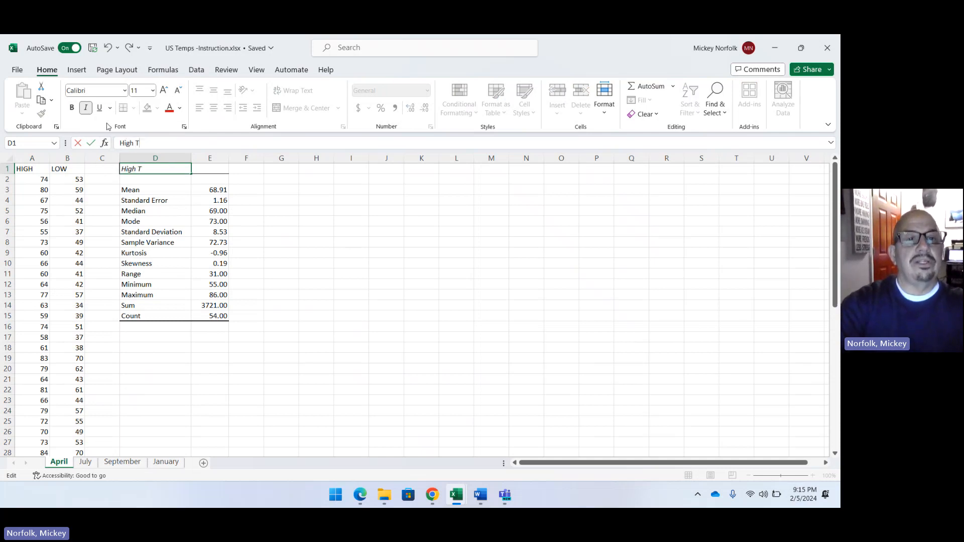
pyautogui.write('emps')
pyautogui.press('Return')
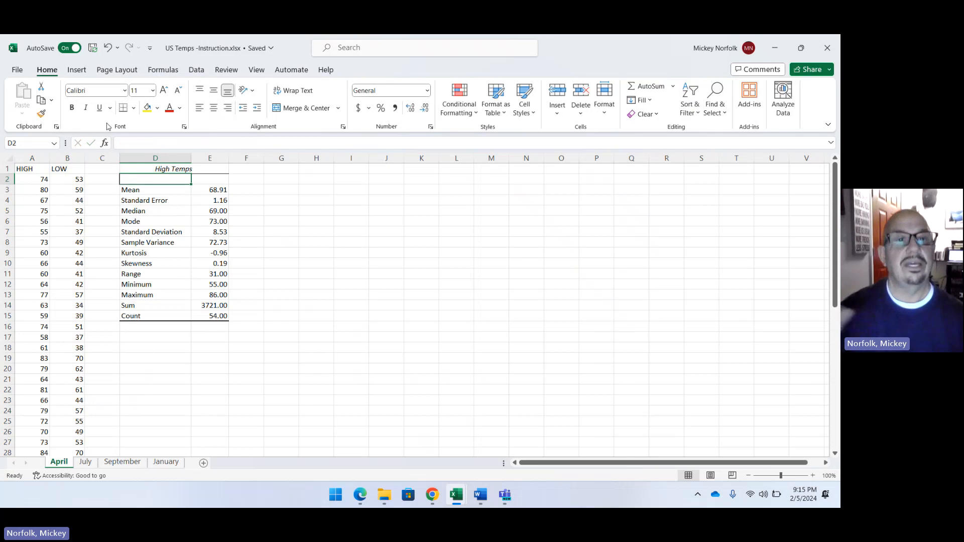
# Reopen the Descriptive Statistics analysis tool and clear the input and output ranges kept from the HIGH column.
pyautogui.click(284, 171)
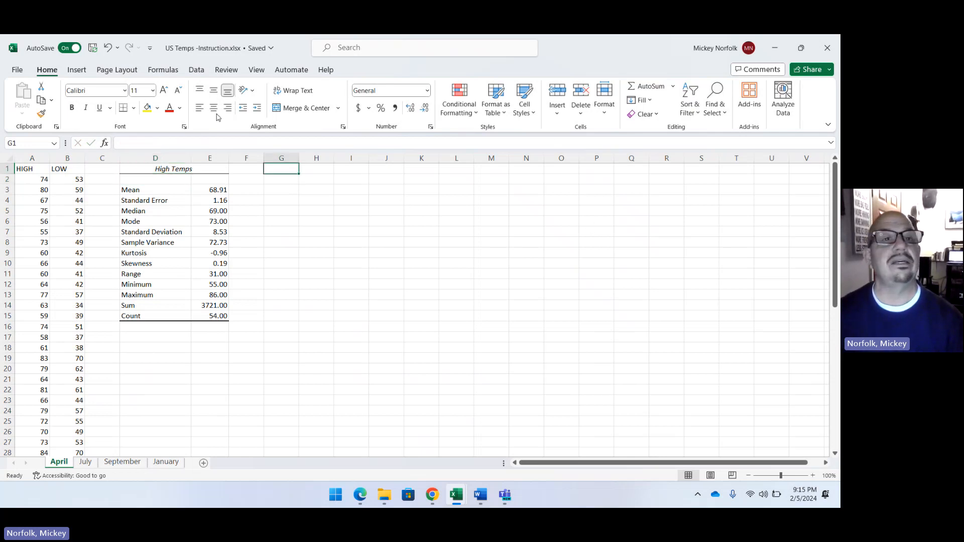
pyautogui.click(196, 70)
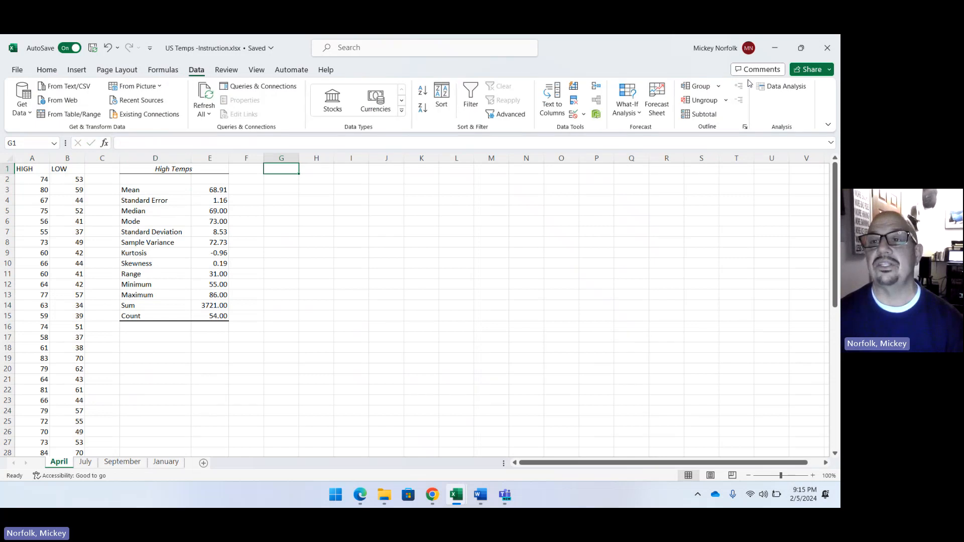
pyautogui.click(783, 86)
pyautogui.click(673, 226)
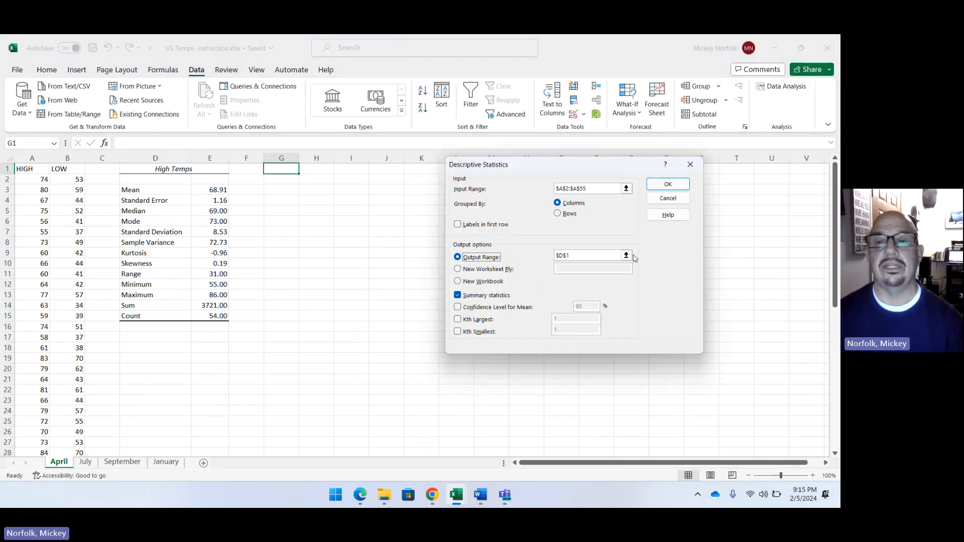
pyautogui.moveTo(603, 189); pyautogui.dragTo(507, 185)
pyautogui.press('BackSpace')
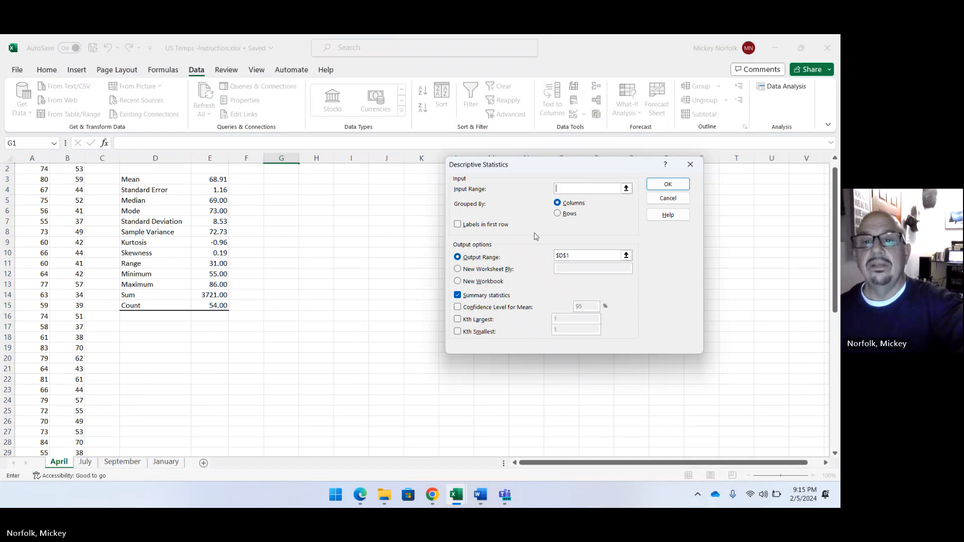
pyautogui.click(579, 256)
pyautogui.press('BackSpace')
pyautogui.press('BackSpace')
pyautogui.press('BackSpace')
pyautogui.press('BackSpace')
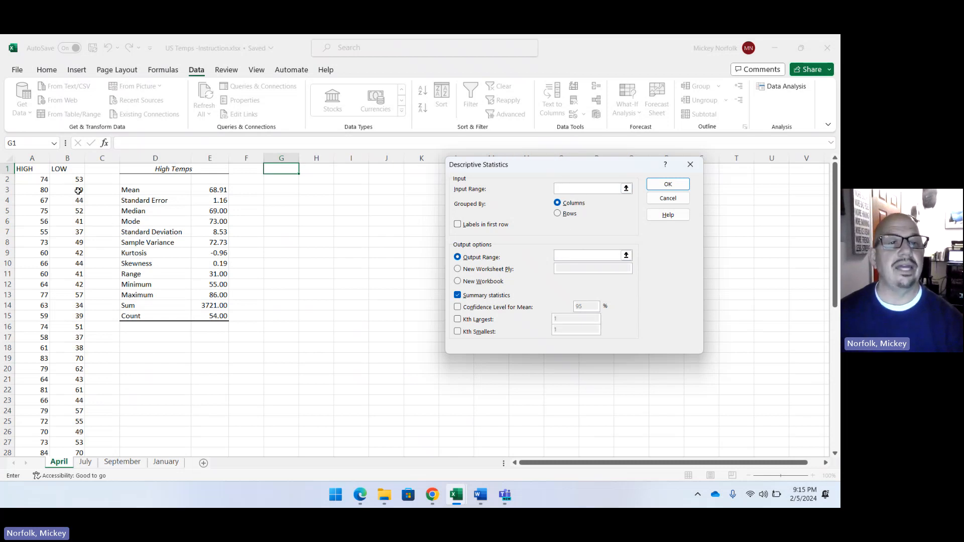
# Generate summary statistics for the April LOW temperatures in B2:B55, with the output range starting at G1.
pyautogui.moveTo(64, 182); pyautogui.dragTo(75, 432)
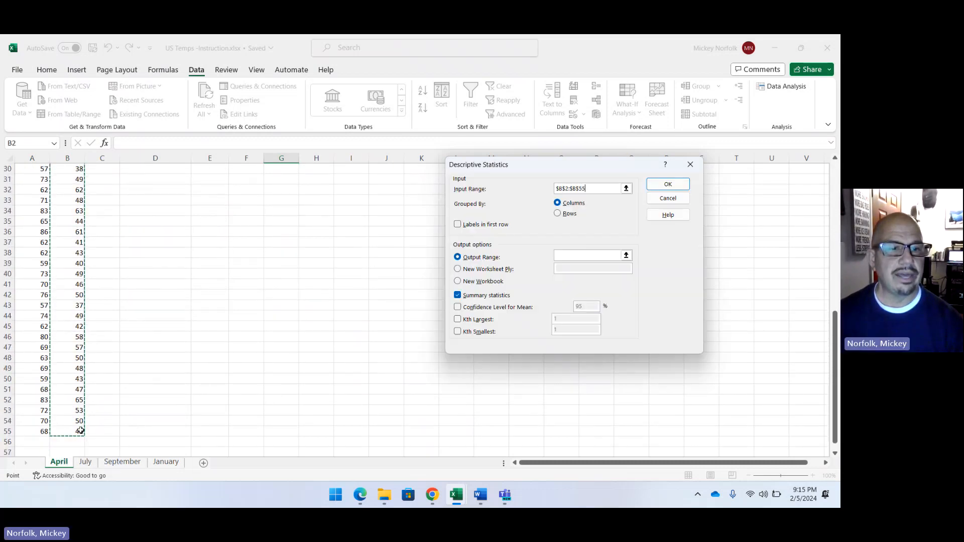
pyautogui.click(465, 261)
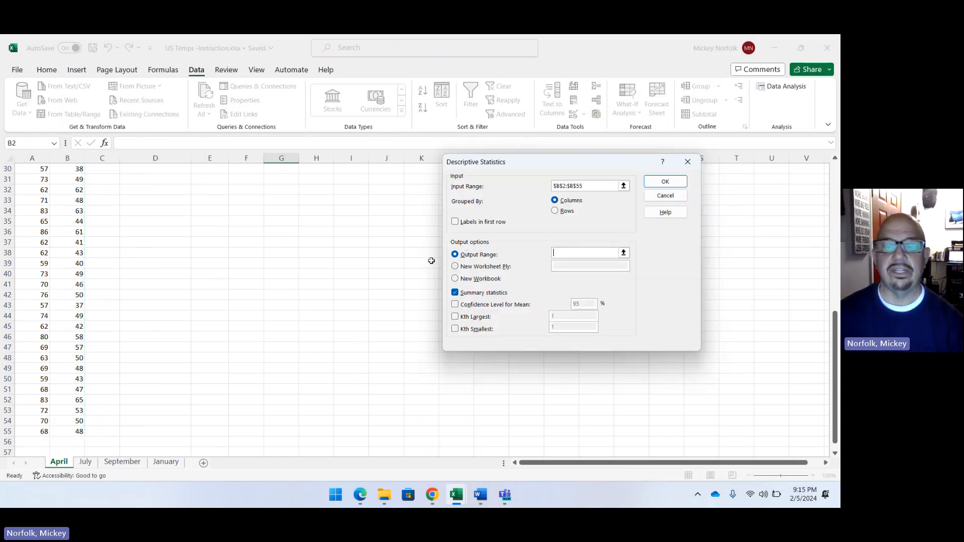
pyautogui.scroll(10, 286, 263)
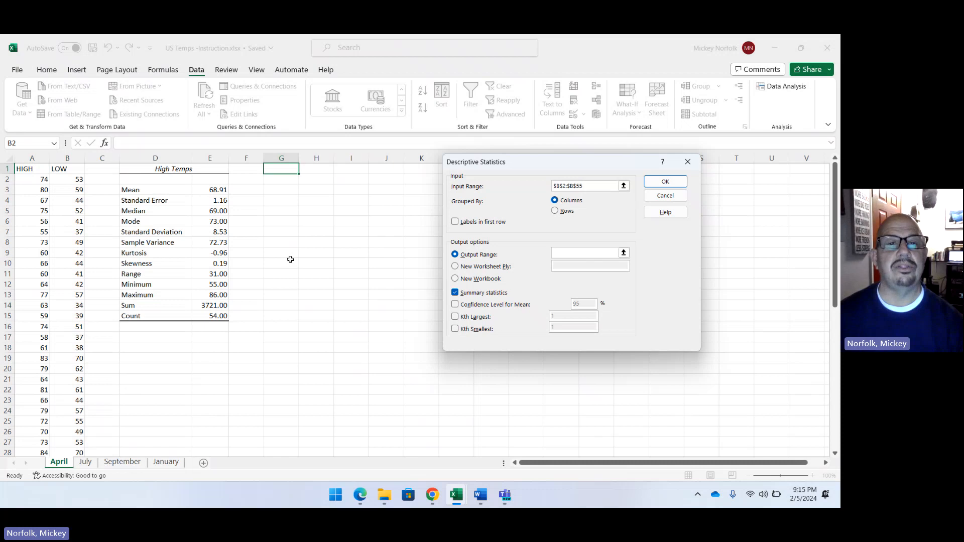
pyautogui.click(279, 169)
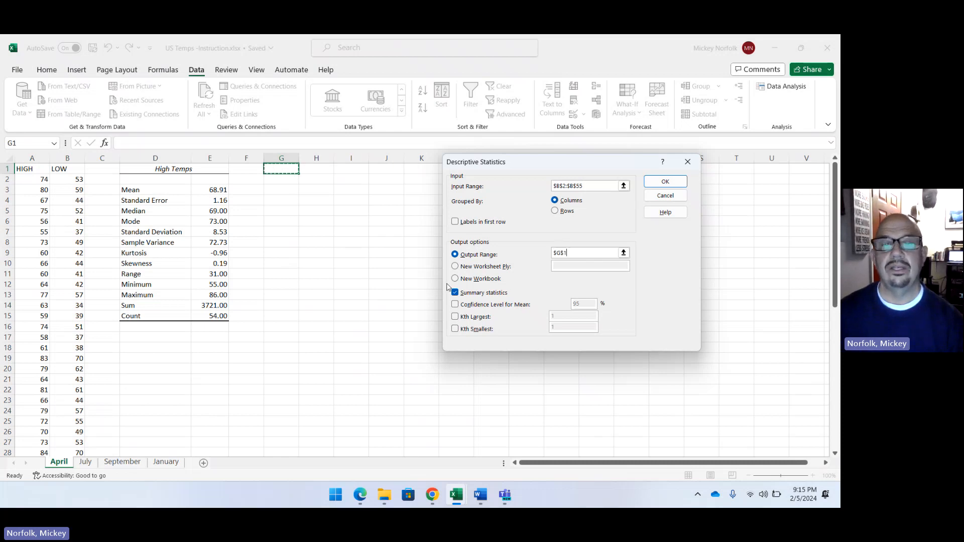
pyautogui.click(667, 183)
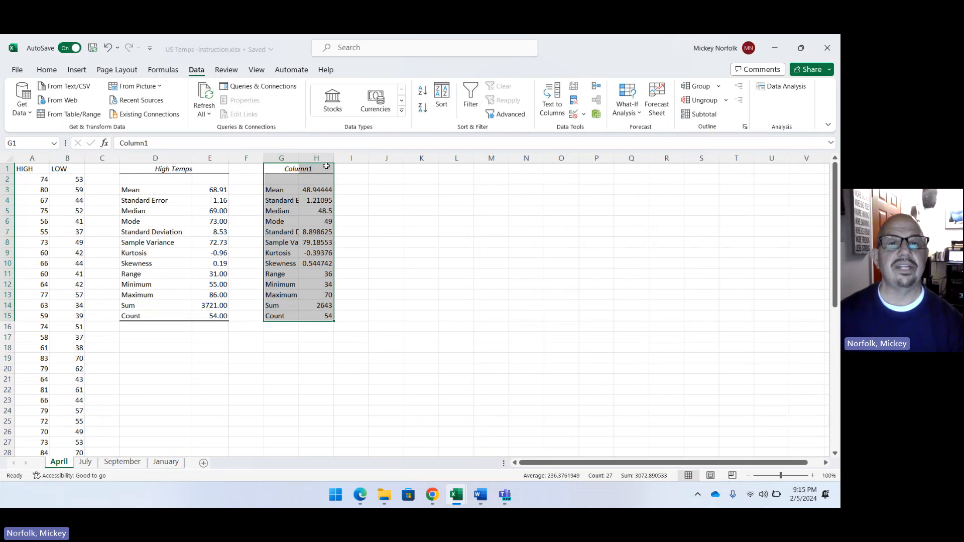
# Widen column G to fit the statistics labels, and format the values in H3:H15 to two decimal places.
pyautogui.moveTo(298, 157); pyautogui.dragTo(351, 154)
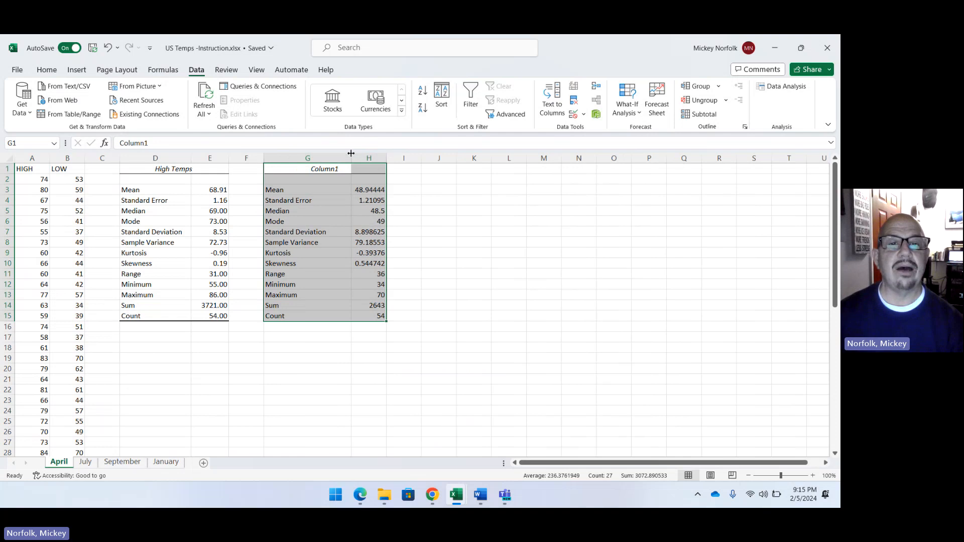
pyautogui.moveTo(370, 189); pyautogui.dragTo(381, 316)
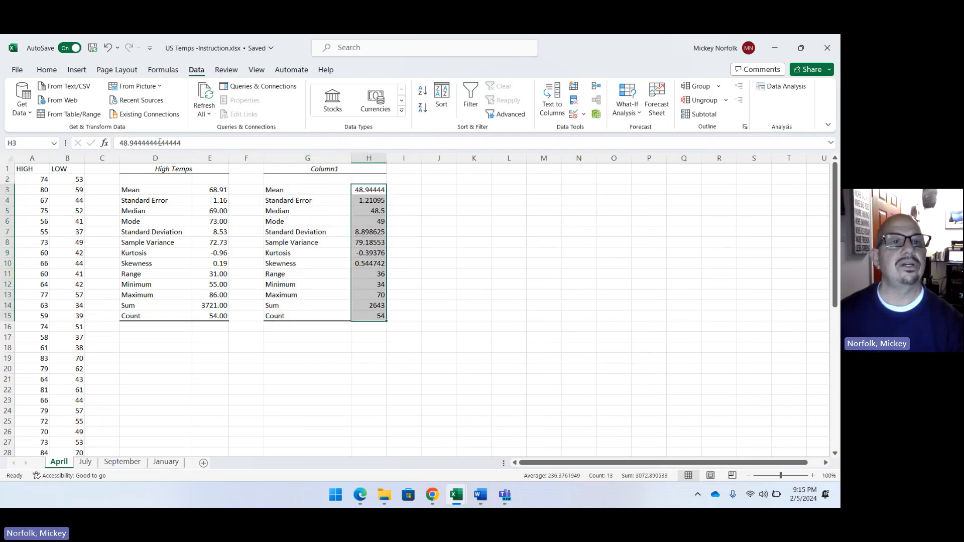
pyautogui.click(47, 70)
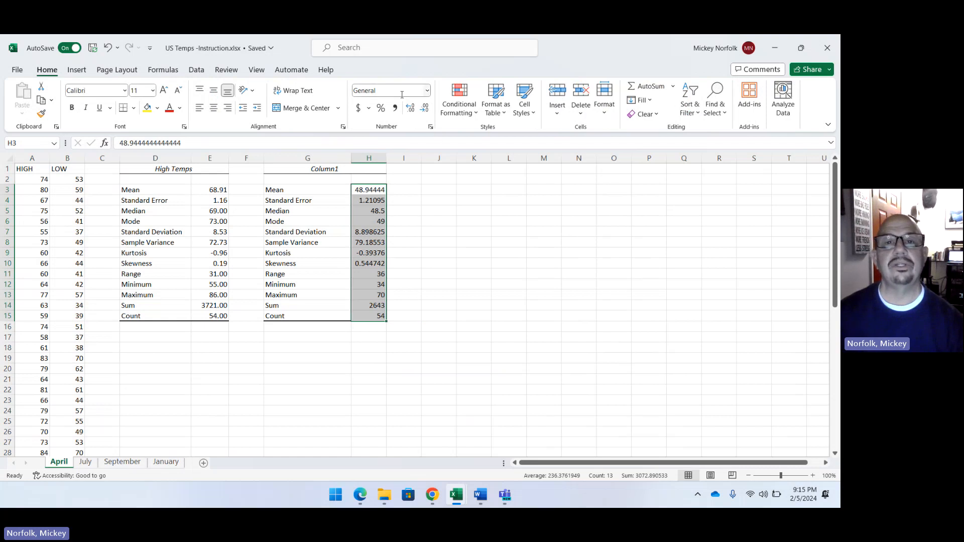
pyautogui.click(422, 110)
pyautogui.click(422, 110)
pyautogui.click(422, 109)
pyautogui.click(472, 242)
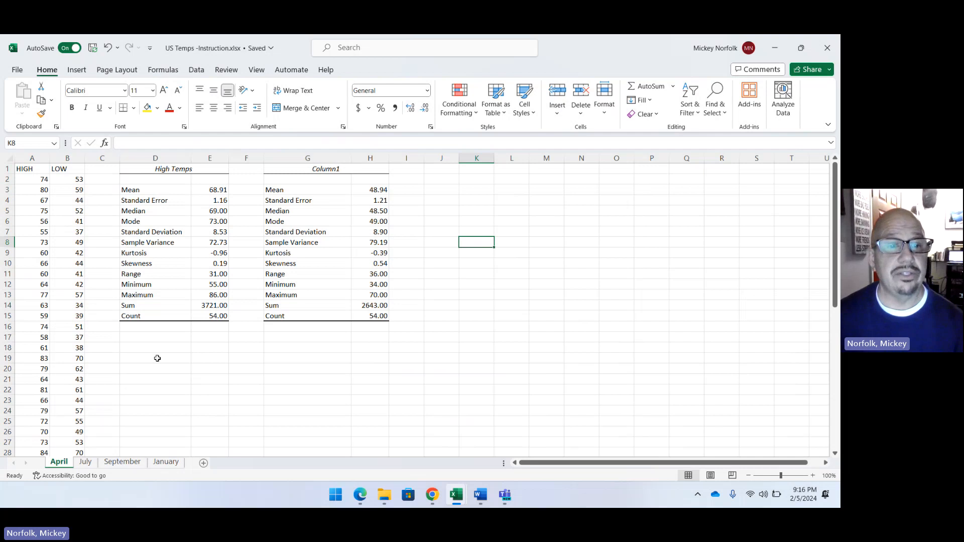
# Enter the heading "BINS" in D18, below the high temperature statistics table.
pyautogui.click(143, 348)
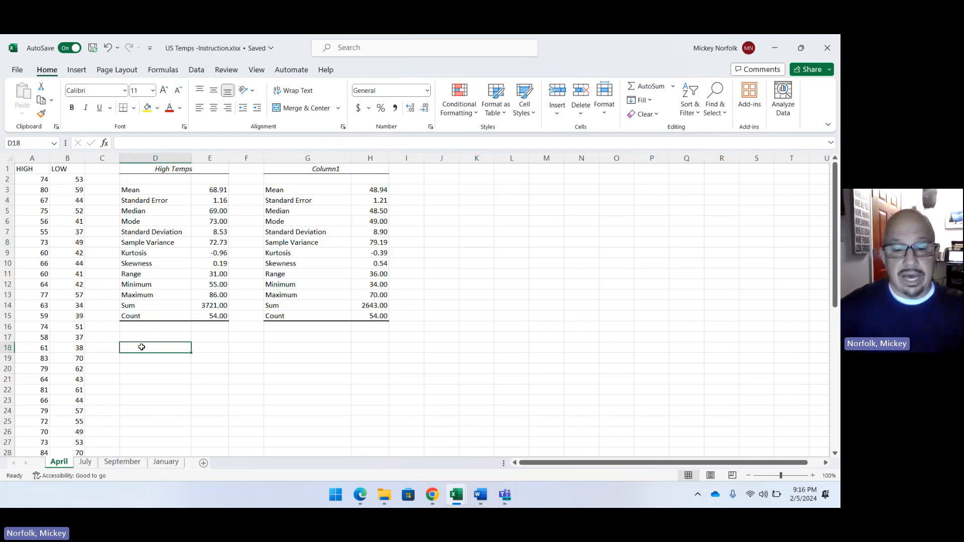
pyautogui.write('Bl')
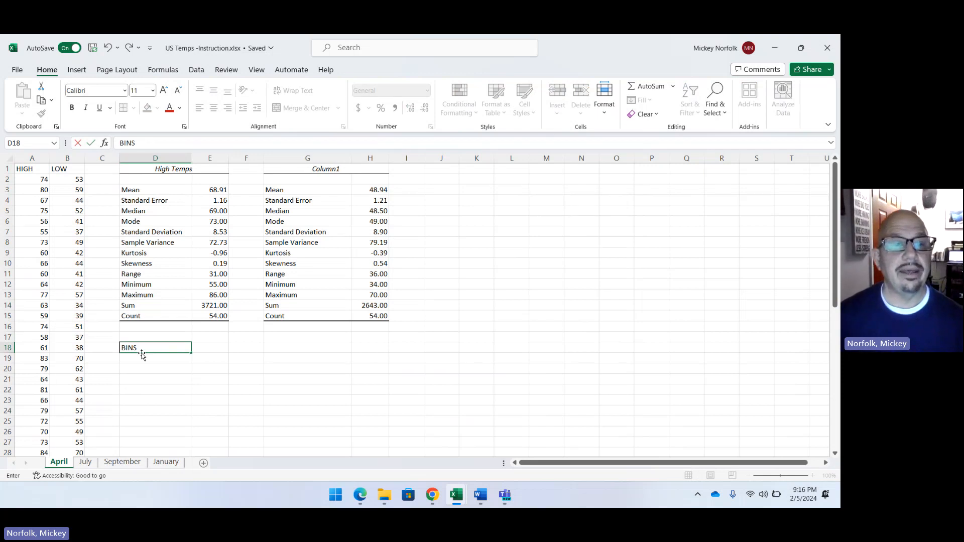
pyautogui.press('Return')
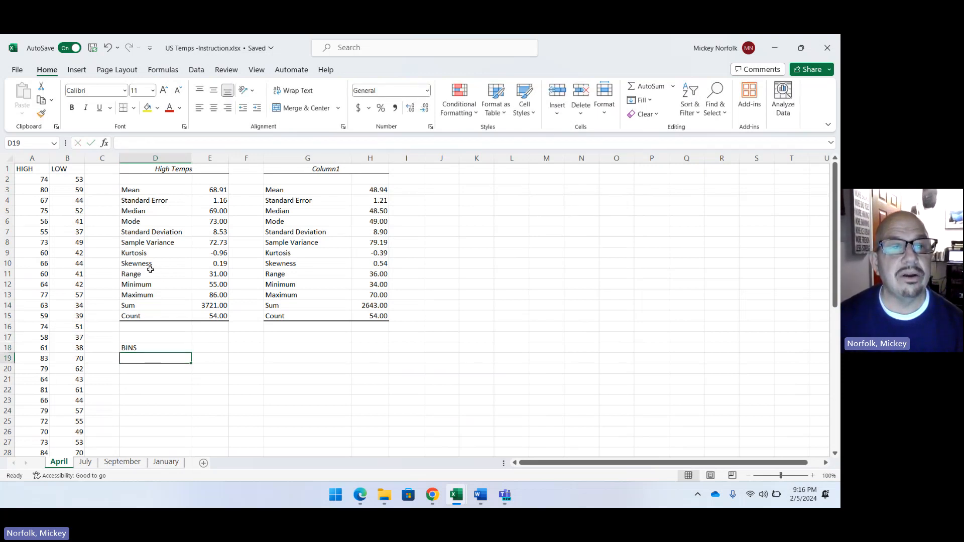
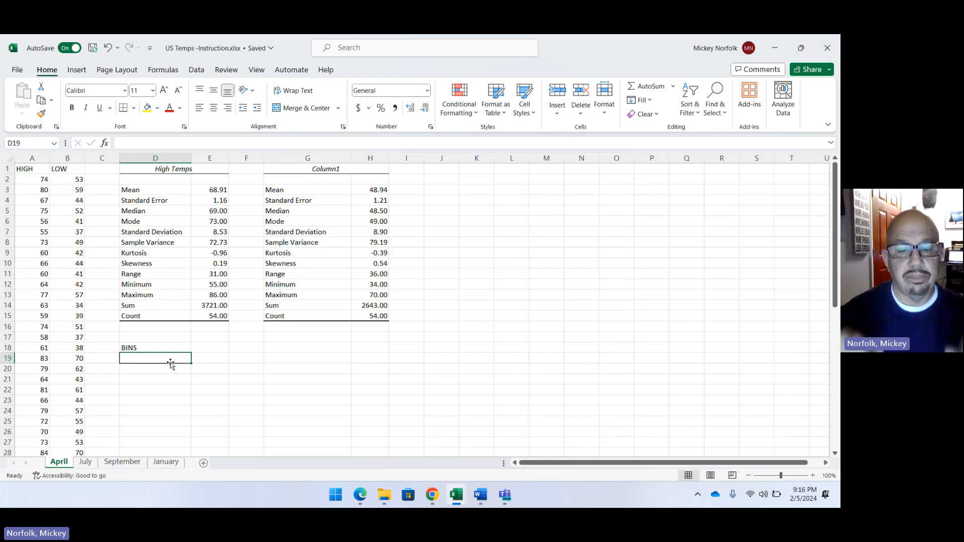
# Enter the high temperature bin limits 50 to 90 in increments of 5 in D19:D27.
pyautogui.write('50')
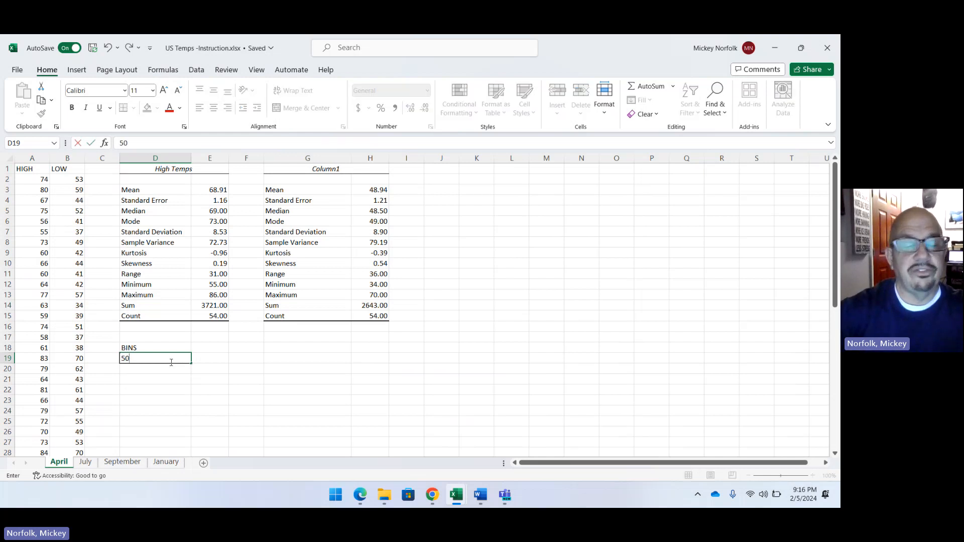
pyautogui.press('Return')
pyautogui.write('55')
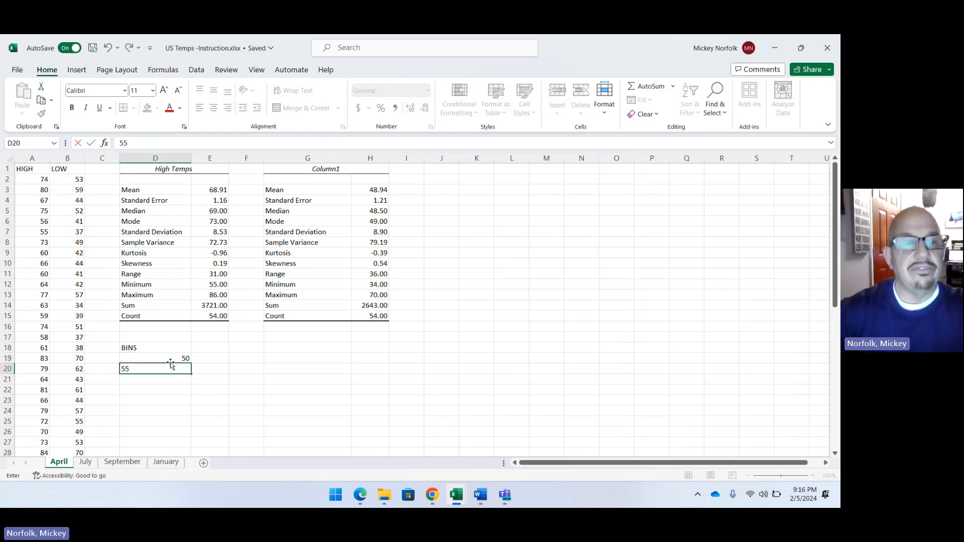
pyautogui.press('Return')
pyautogui.write('60')
pyautogui.press('Return')
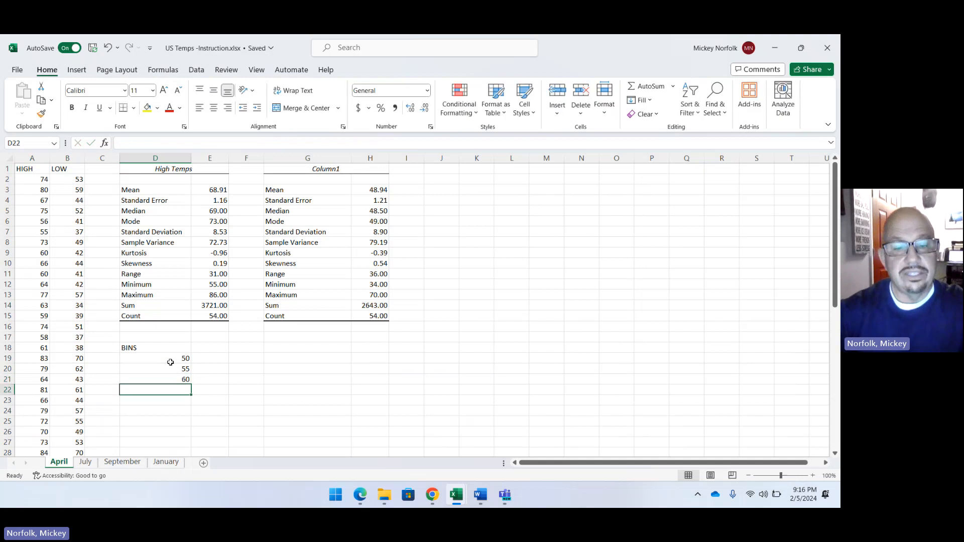
pyautogui.write('65')
pyautogui.press('Return')
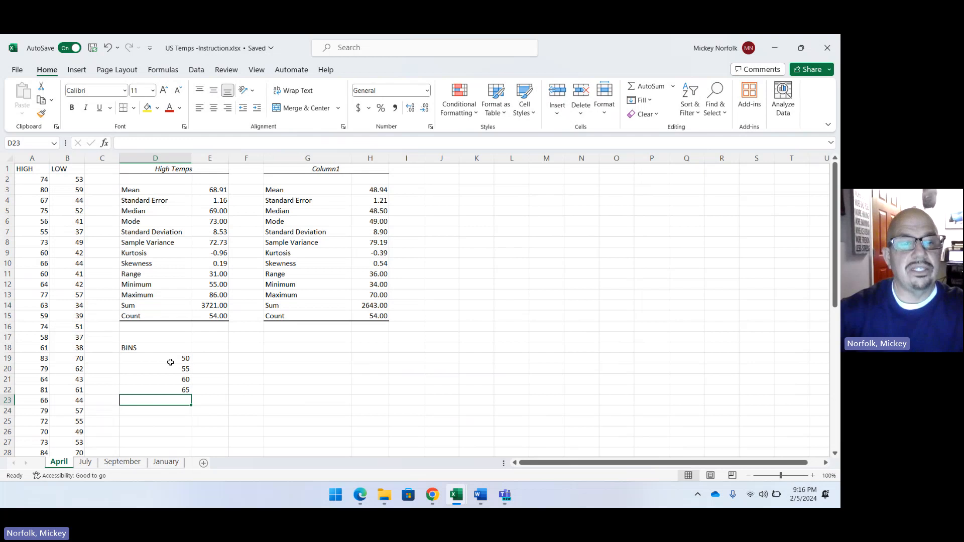
pyautogui.write('7')
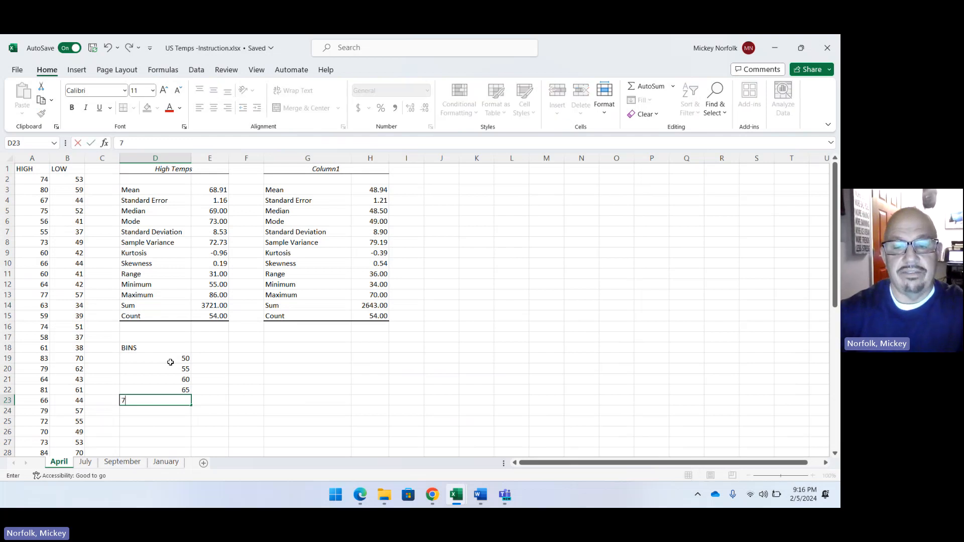
pyautogui.write('0')
pyautogui.press('Return')
pyautogui.write('75')
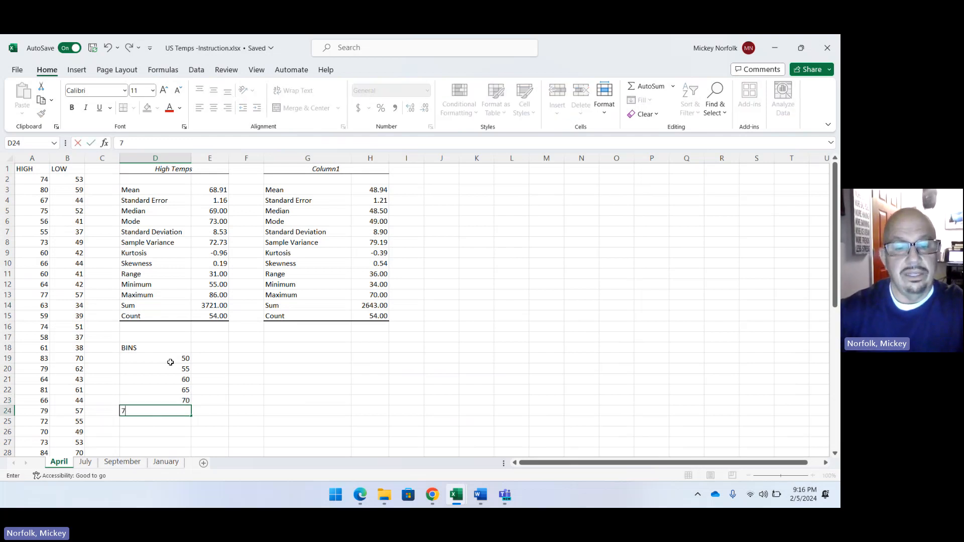
pyautogui.press('Return')
pyautogui.write('80')
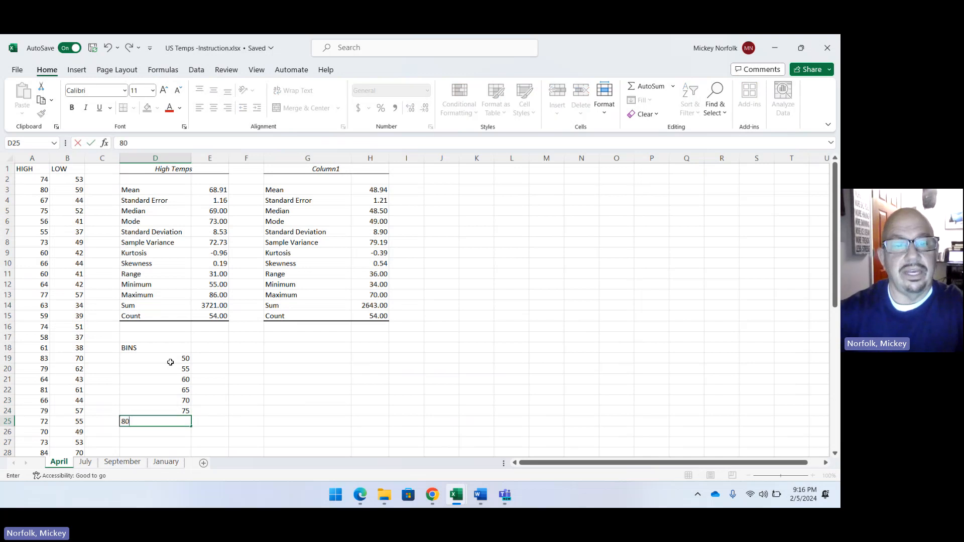
pyautogui.press('Return')
pyautogui.write('85')
pyautogui.press('Return')
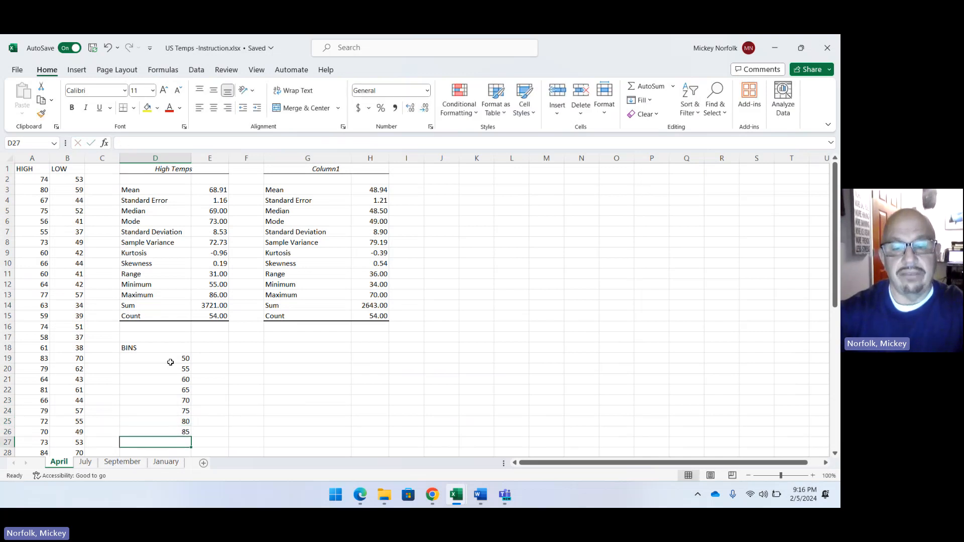
pyautogui.write('90')
pyautogui.press('Return')
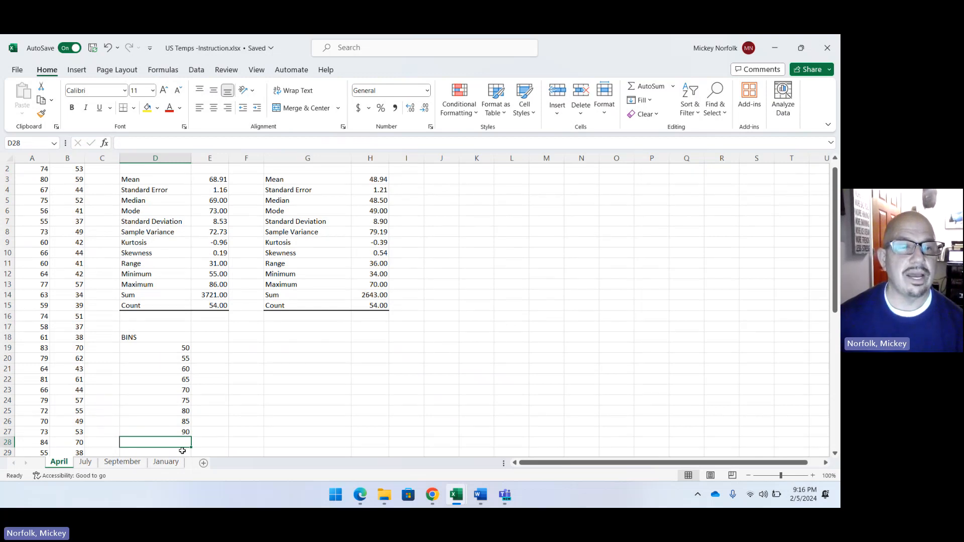
# Enter the heading "BINS" in G18, below the low temperature statistics table.
pyautogui.click(321, 340)
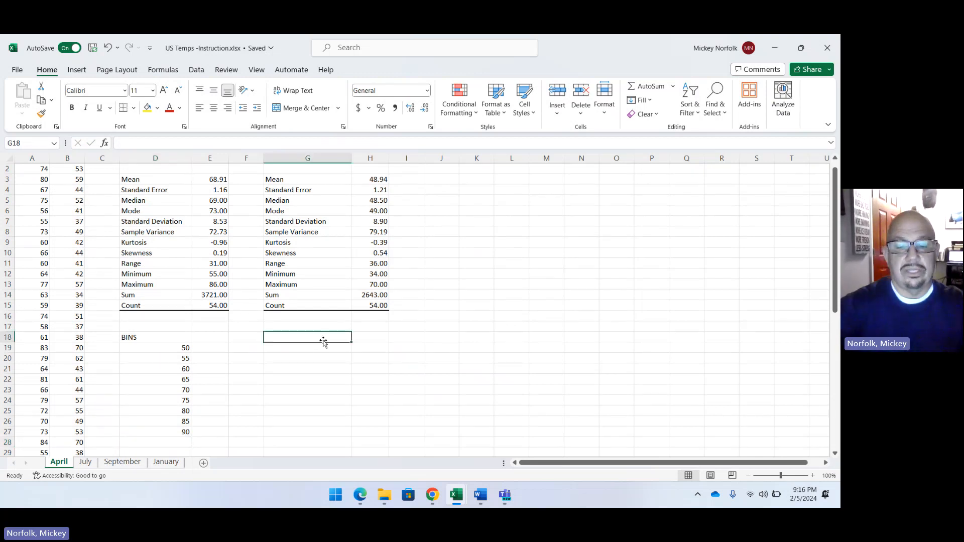
pyautogui.click(324, 344)
pyautogui.write('b')
pyautogui.press('BackSpace')
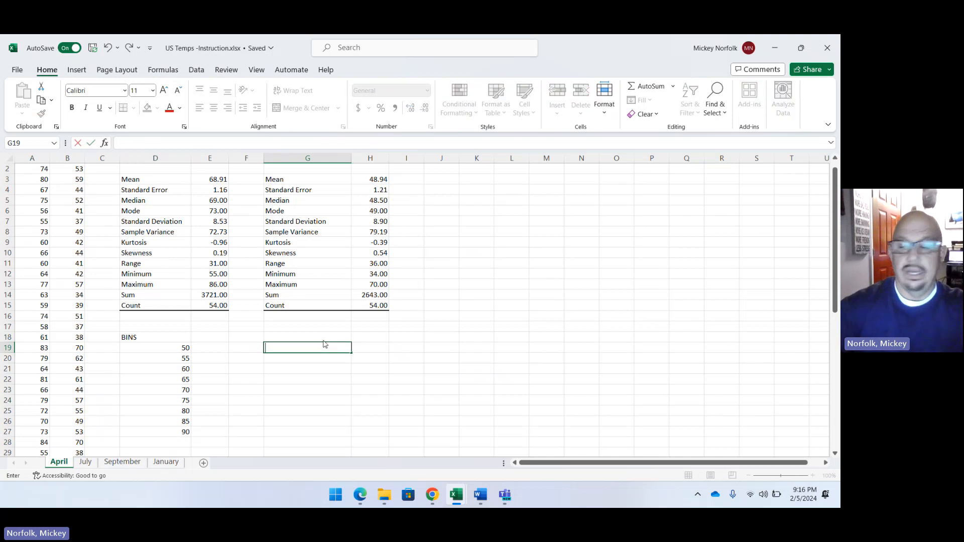
pyautogui.press('Escape')
pyautogui.click(309, 336)
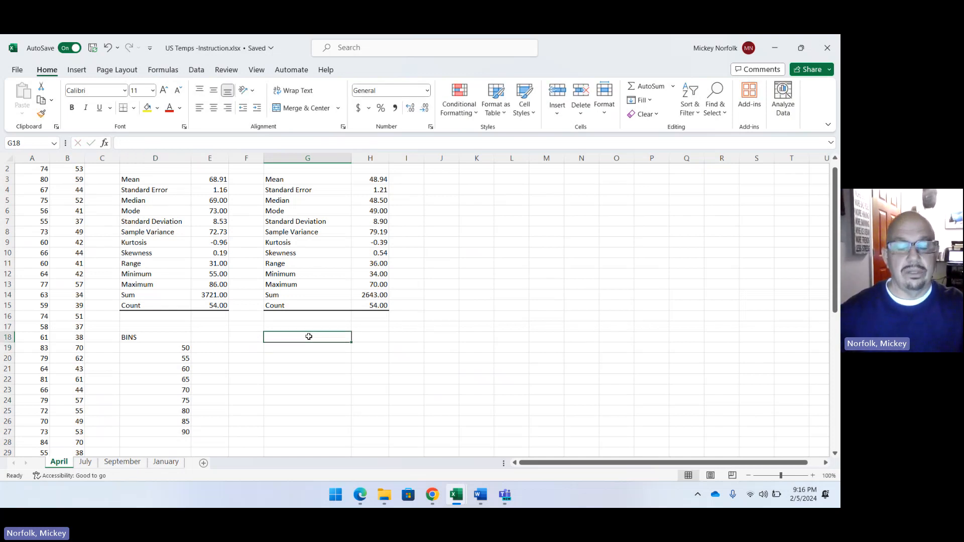
pyautogui.write('BIN')
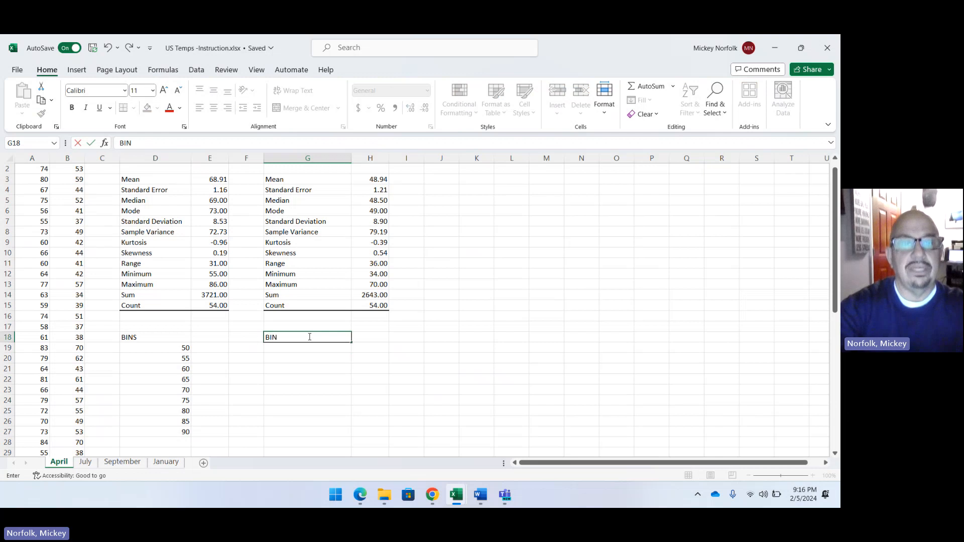
pyautogui.write('S')
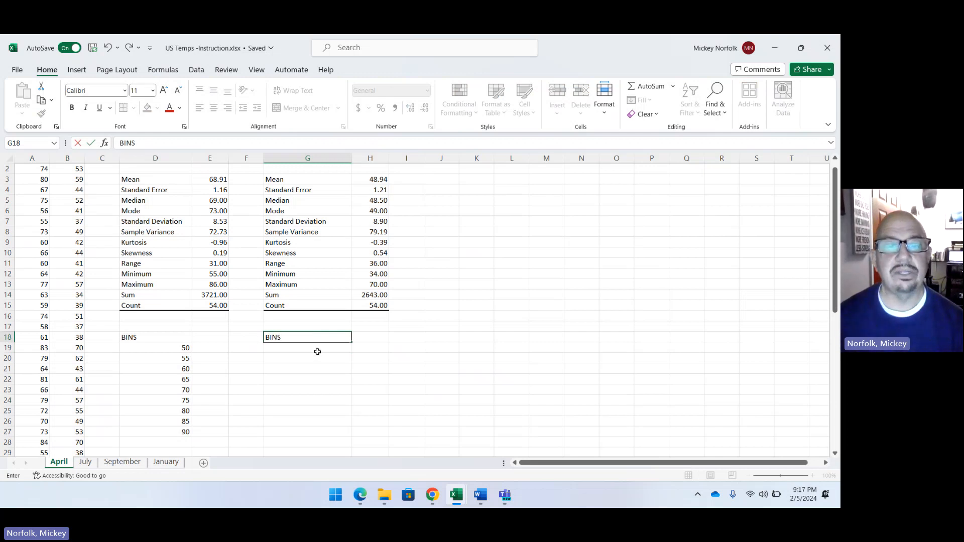
pyautogui.press('Return')
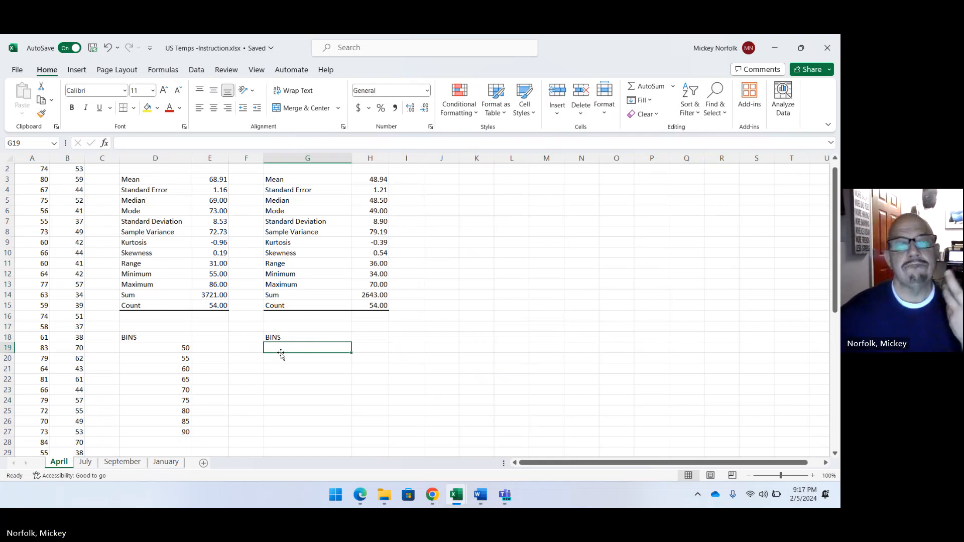
# Enter the low temperature bin limits 30 to 75 in increments of 5 in G19:G28.
pyautogui.write('30')
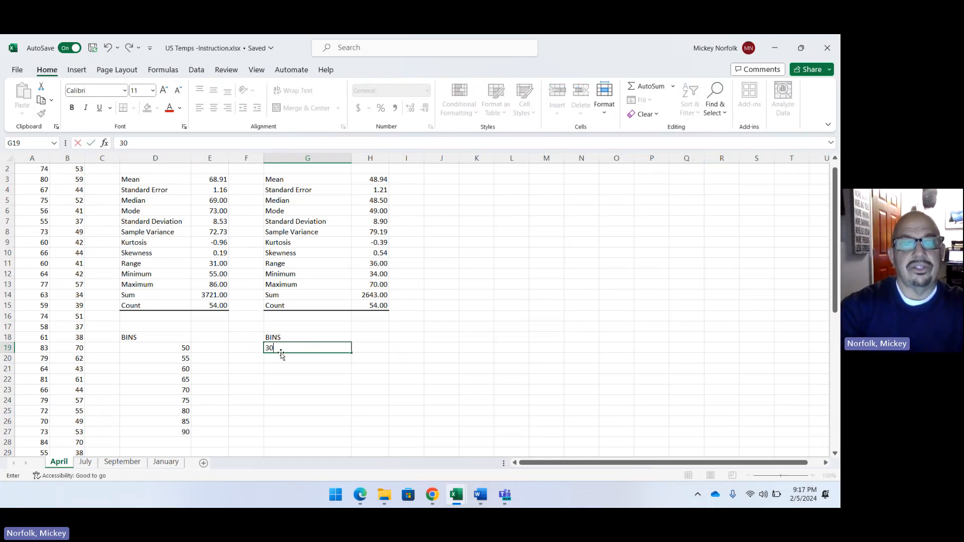
pyautogui.press('Return')
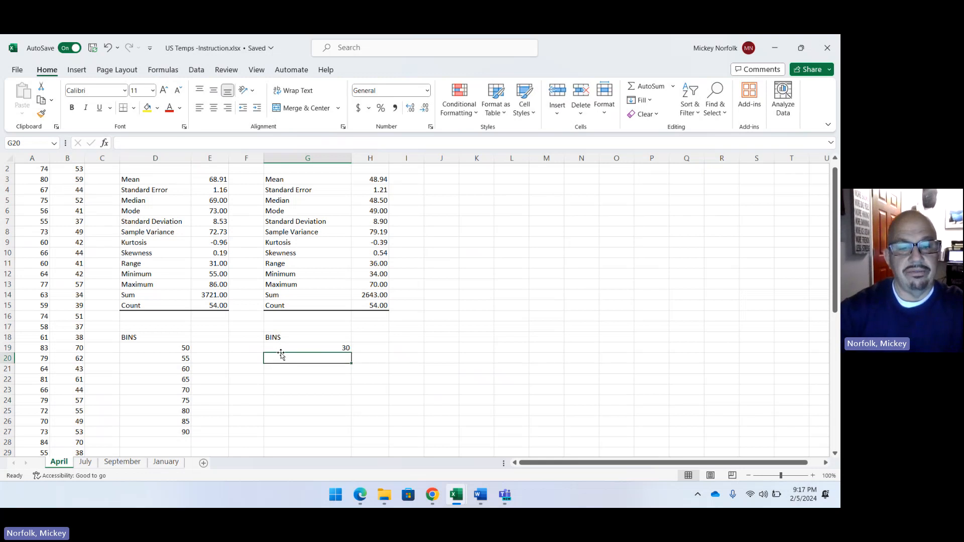
pyautogui.write('35')
pyautogui.press('Return')
pyautogui.write('4')
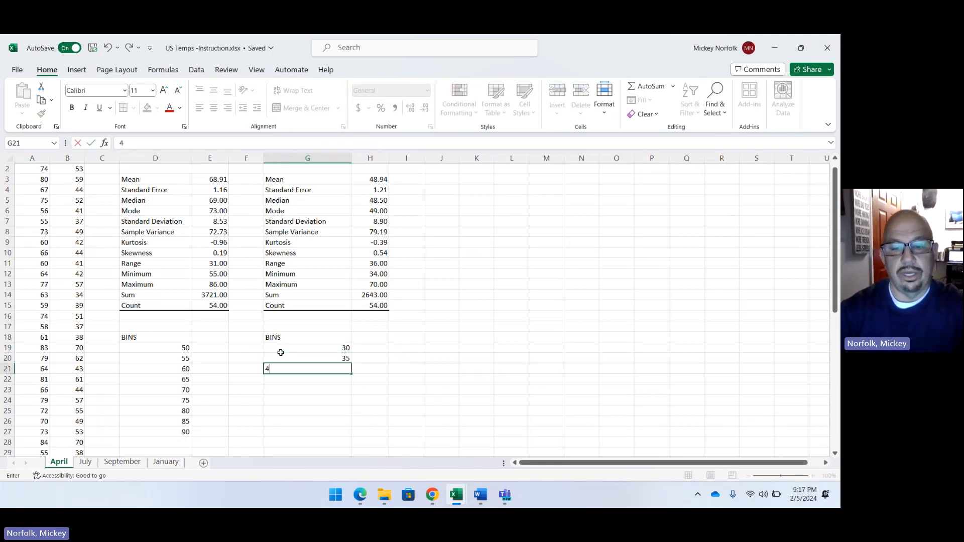
pyautogui.write('0')
pyautogui.press('Return')
pyautogui.write('45')
pyautogui.press('Return')
pyautogui.write('5')
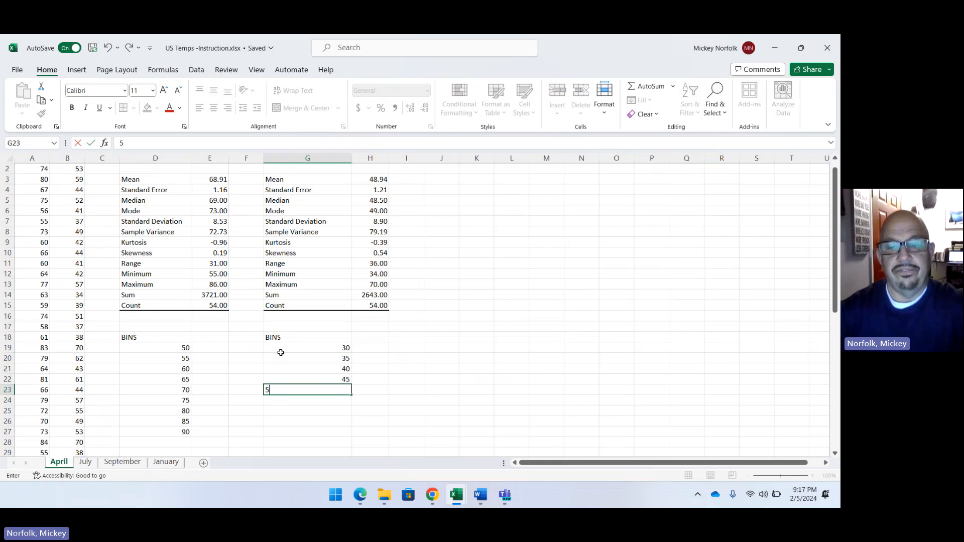
pyautogui.write('0')
pyautogui.press('Return')
pyautogui.write('55')
pyautogui.press('Return')
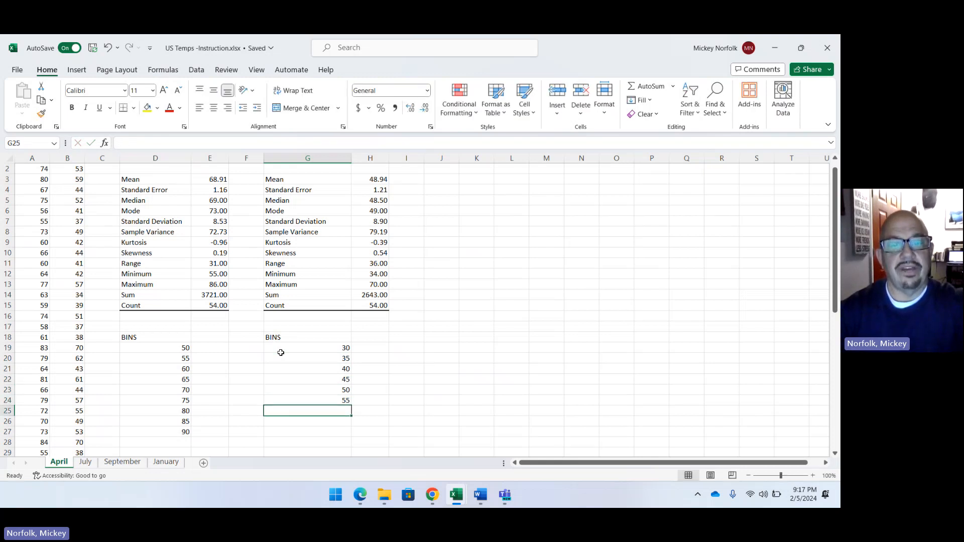
pyautogui.write('60')
pyautogui.press('Return')
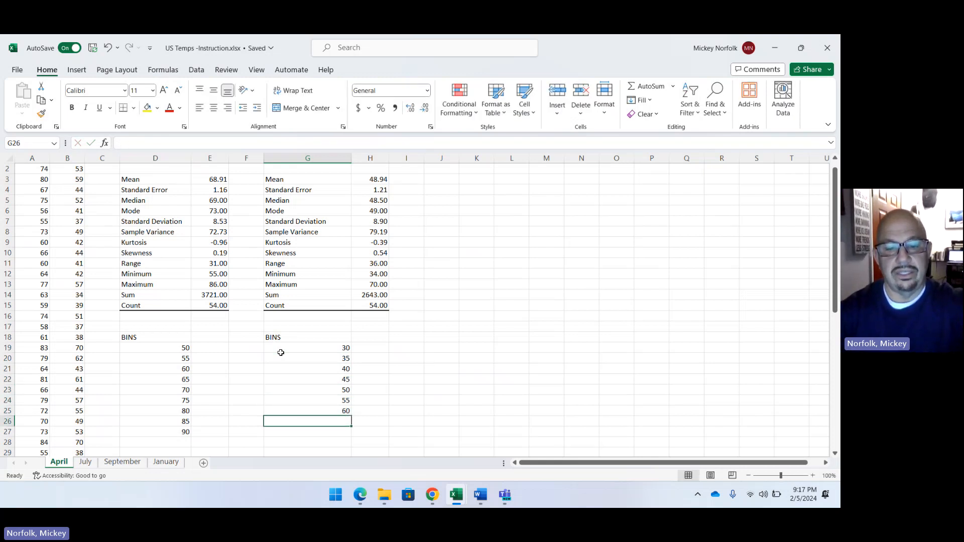
pyautogui.write('65')
pyautogui.press('Return')
pyautogui.write('70')
pyautogui.press('Return')
pyautogui.write('75')
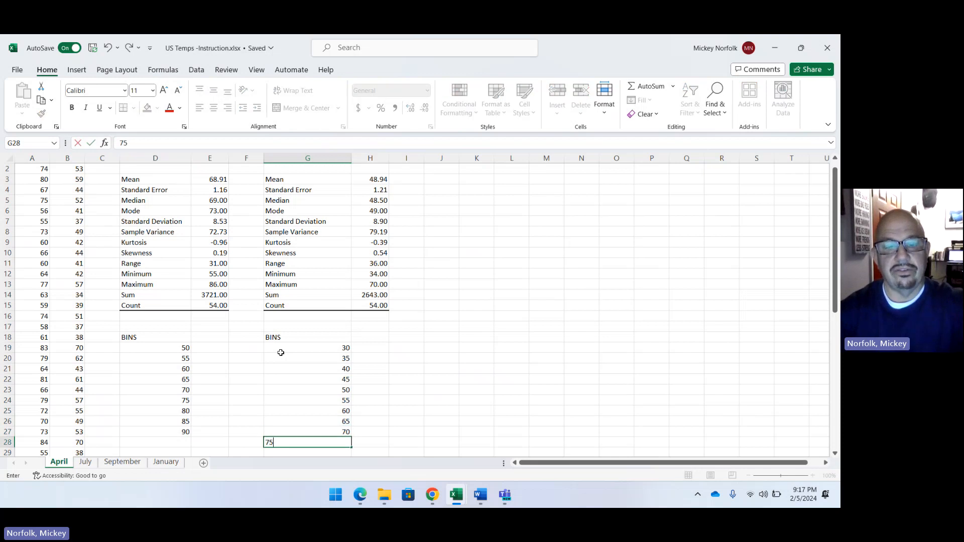
pyautogui.press('Return')
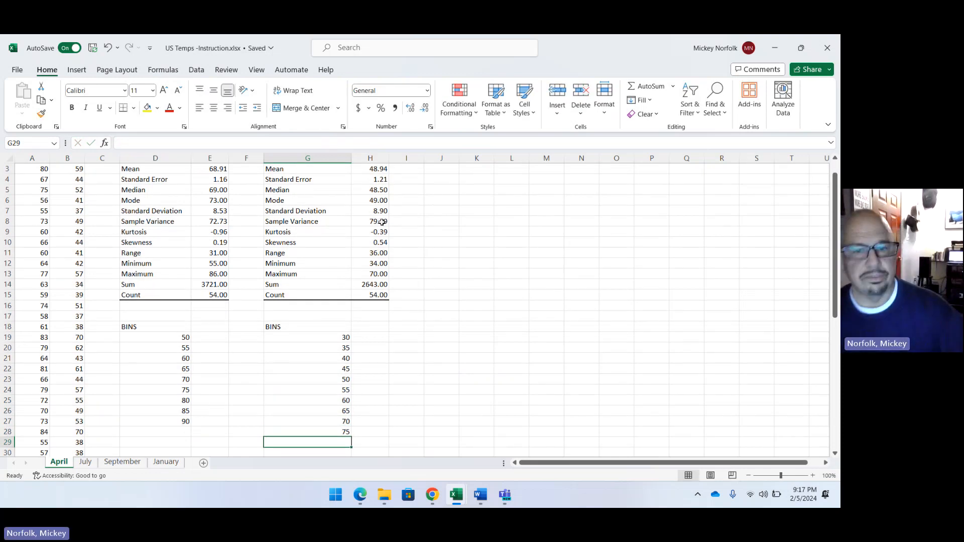
# Open the Histogram tool from the Data Analysis tools.
pyautogui.click(439, 348)
pyautogui.scroll(1, 471, 327)
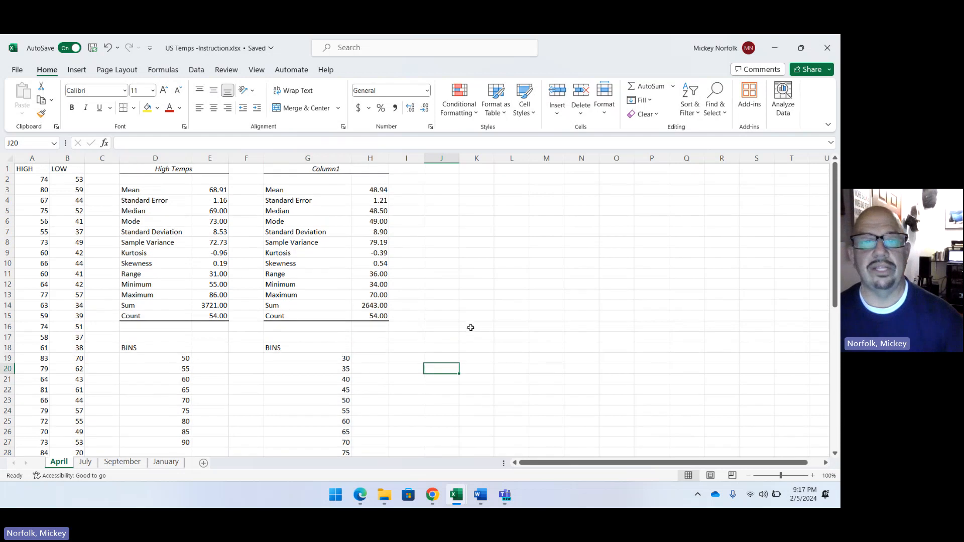
pyautogui.scroll(-1, 471, 330)
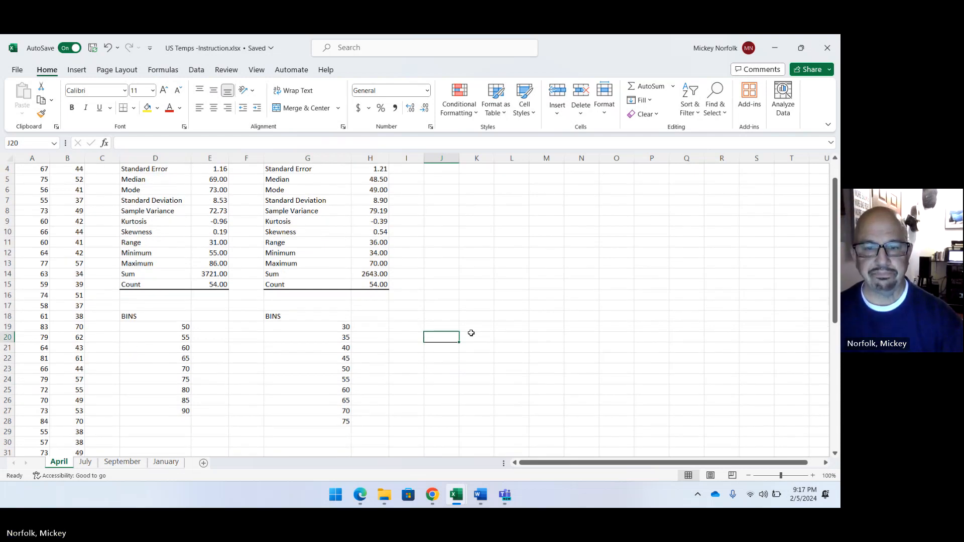
pyautogui.scroll(1, 471, 333)
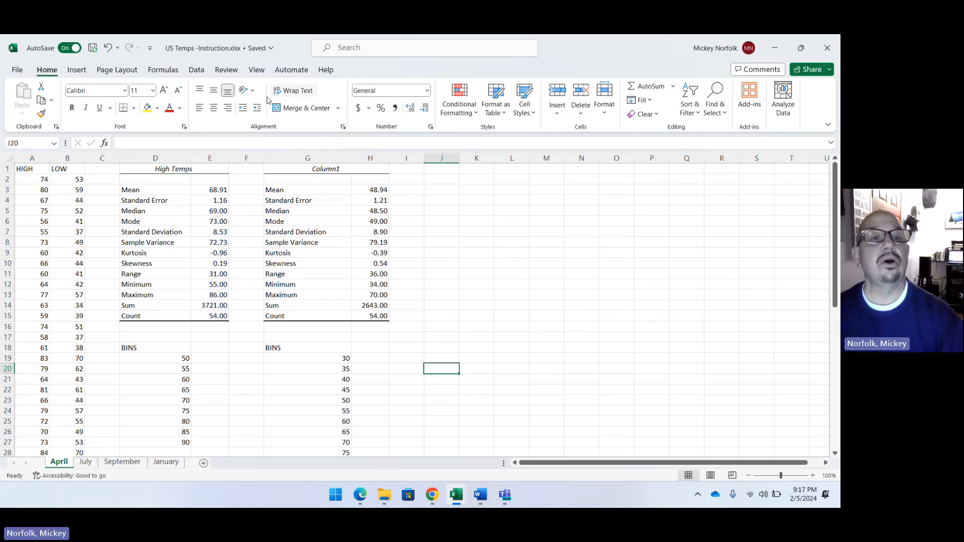
pyautogui.click(196, 70)
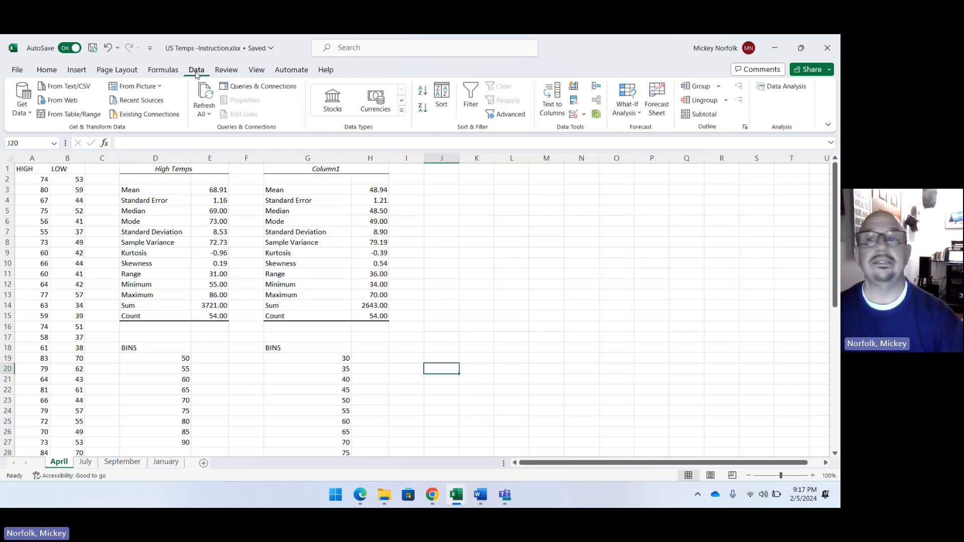
pyautogui.click(775, 88)
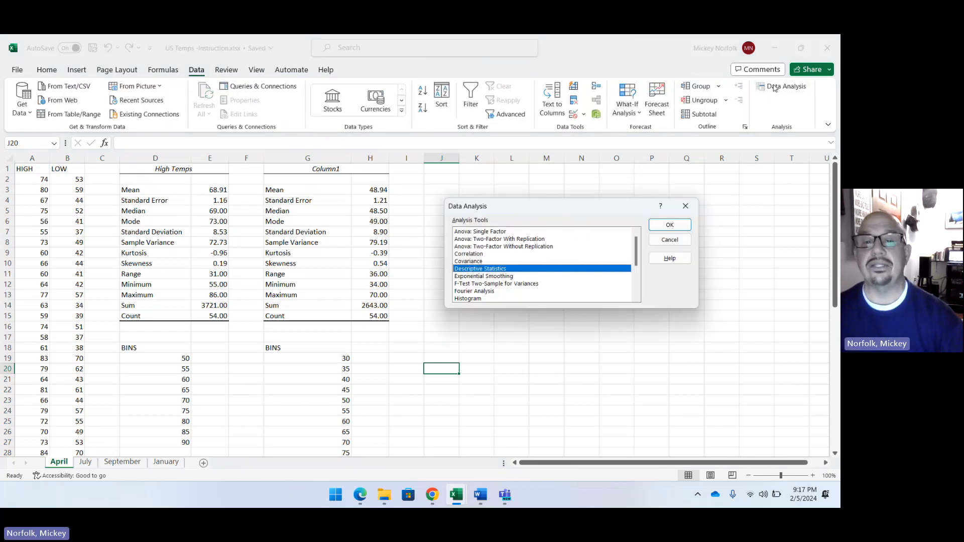
pyautogui.click(491, 300)
pyautogui.click(670, 224)
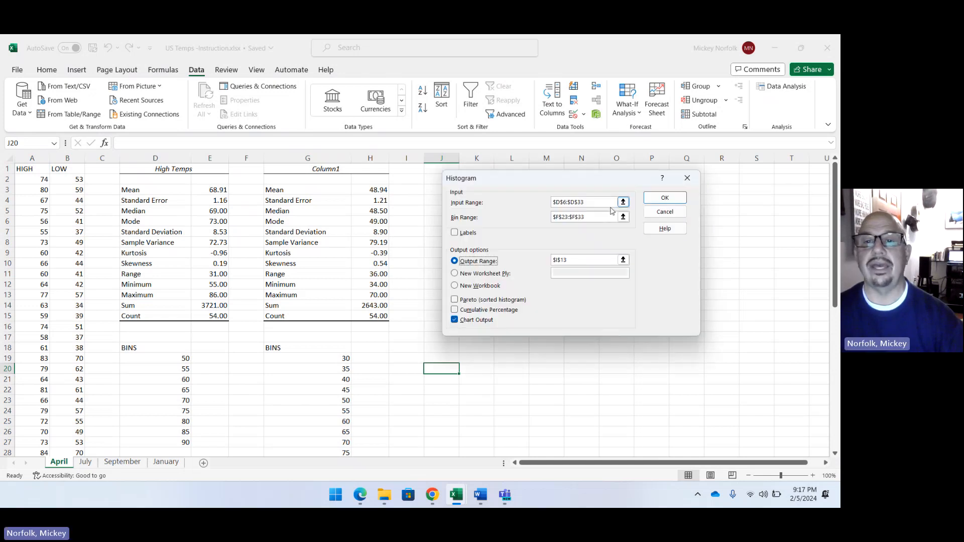
# Clear the old input, bin and output ranges from the histogram settings.
pyautogui.click(597, 202)
pyautogui.moveTo(597, 201); pyautogui.dragTo(552, 202)
pyautogui.click(598, 203)
pyautogui.press('BackSpace')
pyautogui.press('BackSpace')
pyautogui.press('BackSpace')
pyautogui.moveTo(578, 260); pyautogui.dragTo(543, 265)
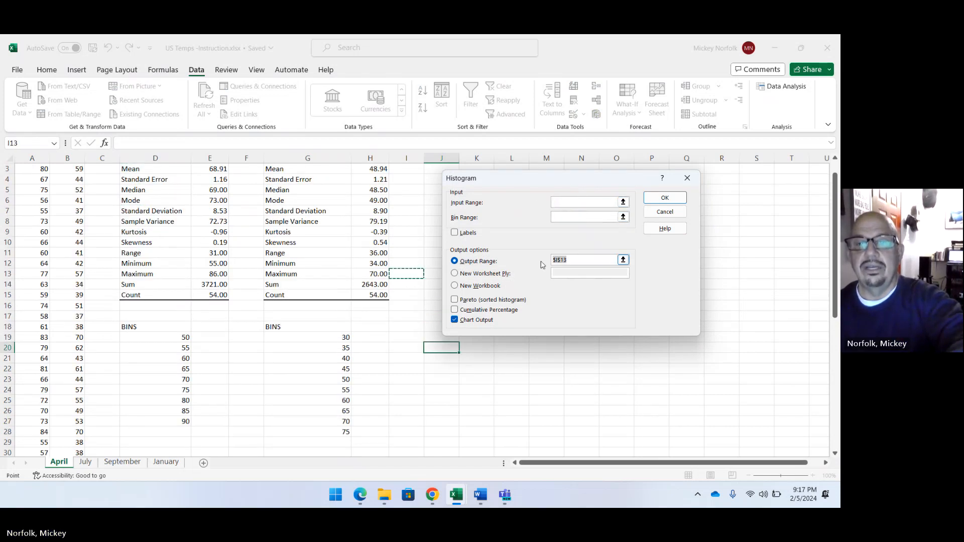
pyautogui.press('BackSpace')
# Set the histogram's input range to the April HIGH temperatures in A2:A55.
pyautogui.click(566, 202)
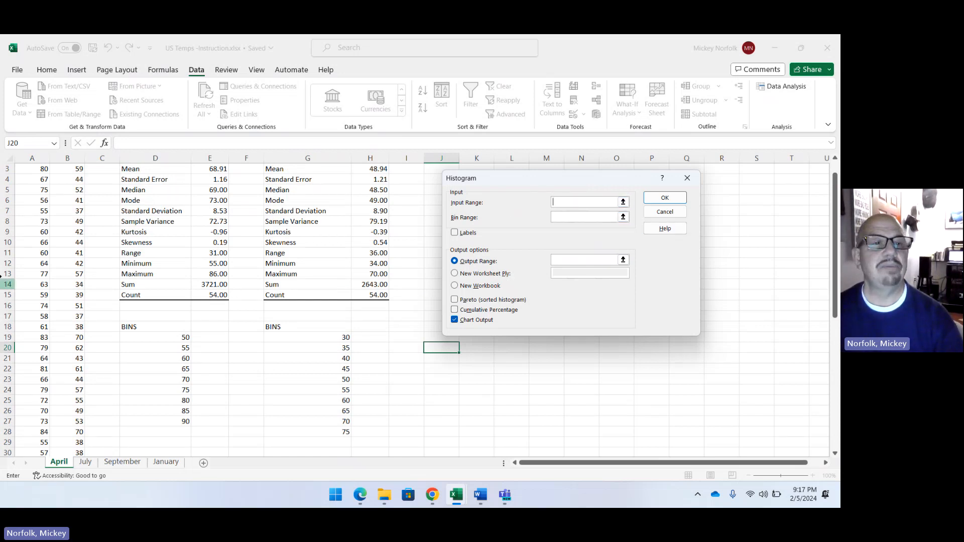
pyautogui.scroll(1, 45, 301)
pyautogui.moveTo(31, 182); pyautogui.dragTo(41, 463)
pyautogui.moveTo(42, 464); pyautogui.dragTo(42, 430)
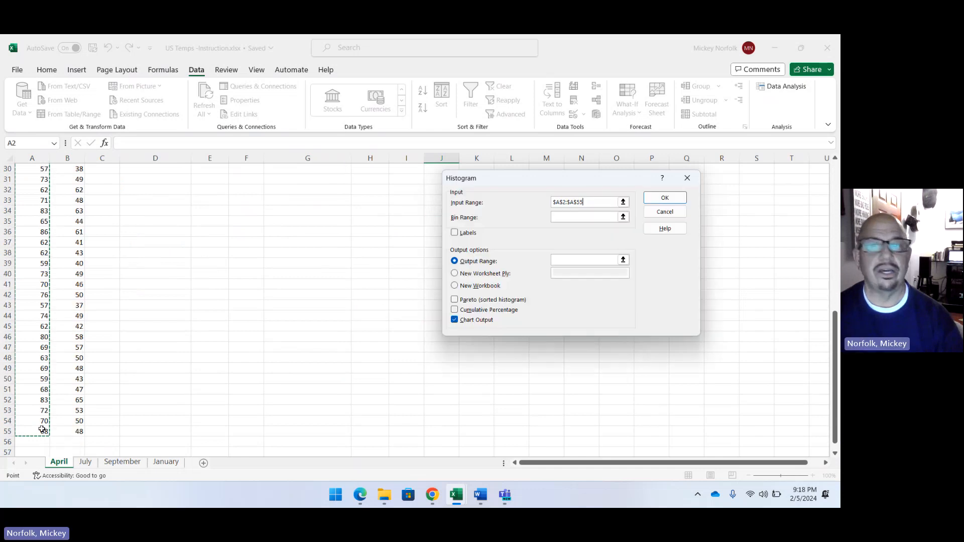
# Set the histogram's bin range to the high temperature bins in D19:D27.
pyautogui.click(555, 217)
pyautogui.scroll(4, 321, 269)
pyautogui.scroll(2, 321, 270)
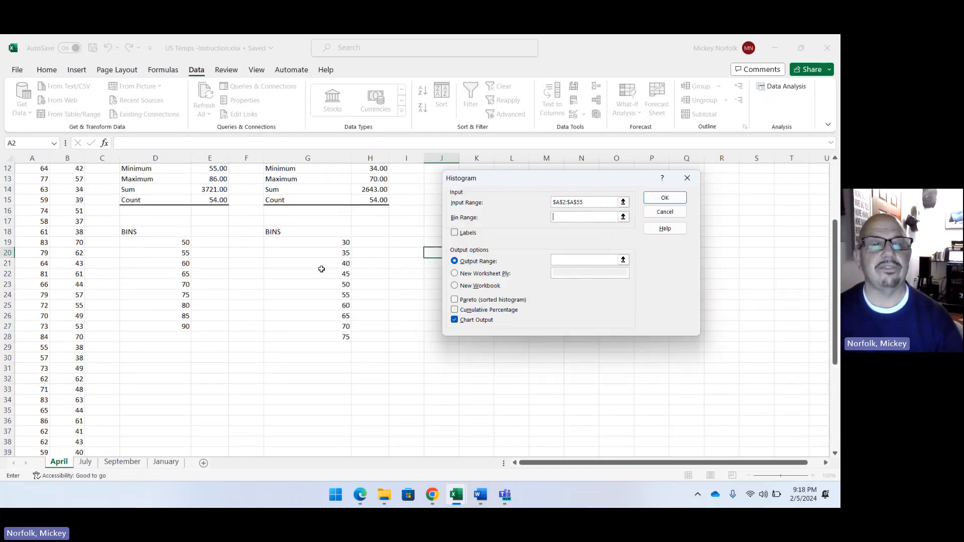
pyautogui.moveTo(179, 245); pyautogui.dragTo(181, 328)
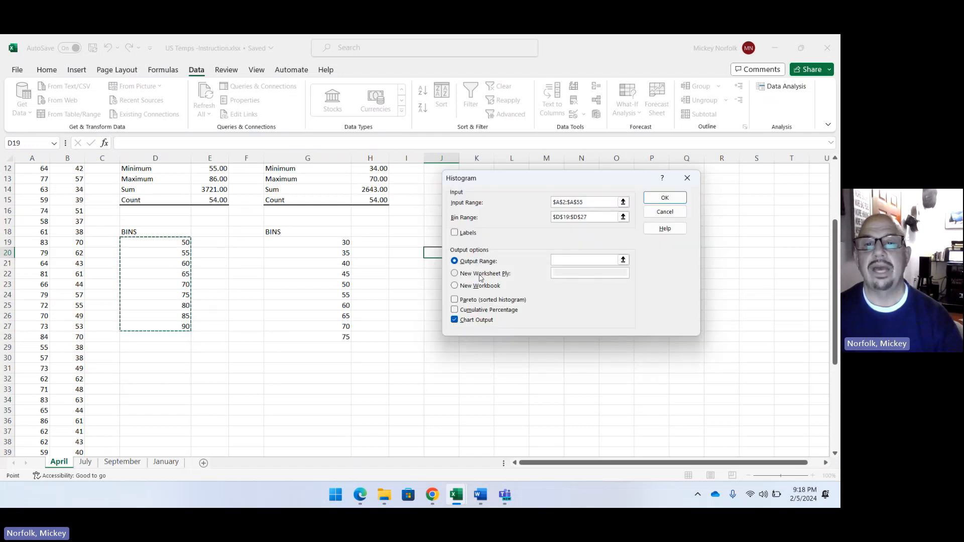
# Set the histogram's output range to D32 and generate the high temperature frequency table and chart.
pyautogui.click(556, 259)
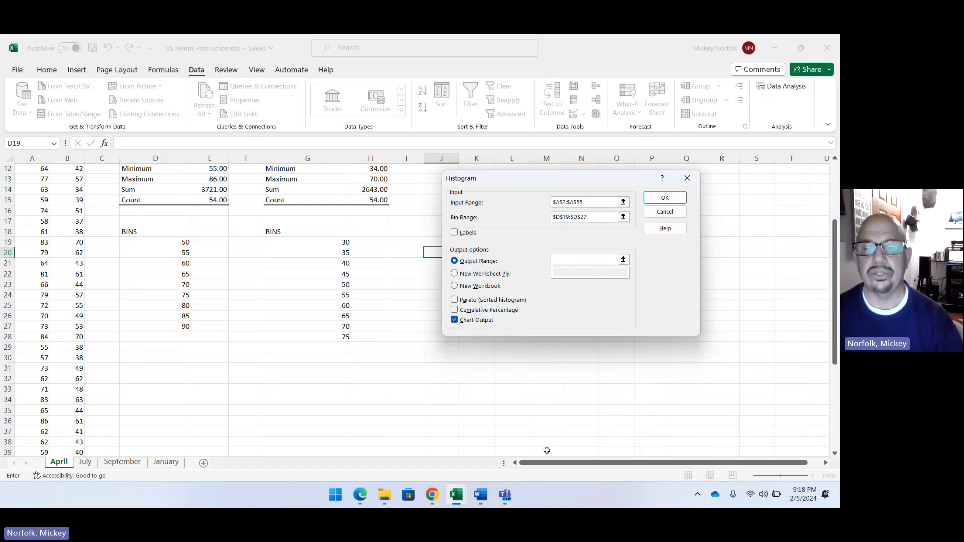
pyautogui.moveTo(558, 470); pyautogui.dragTo(581, 470)
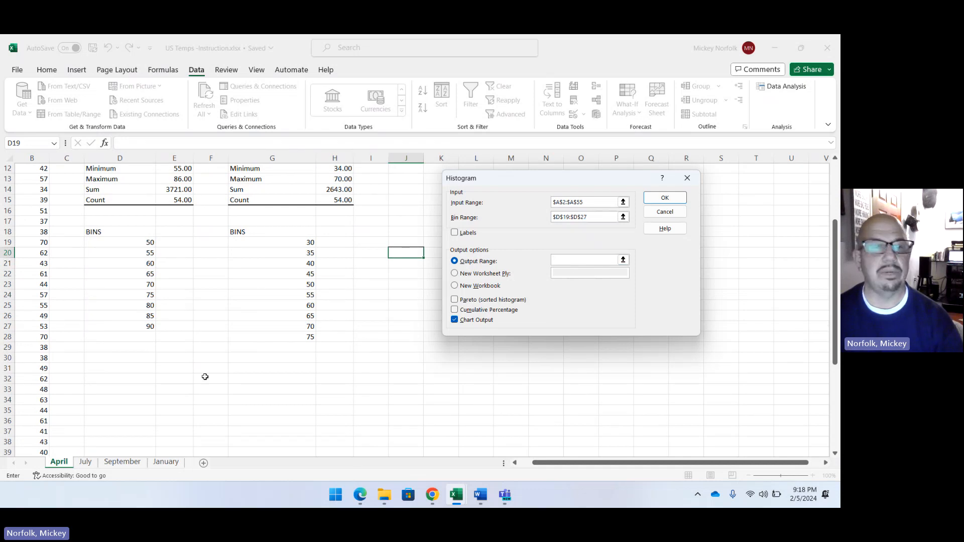
pyautogui.click(115, 381)
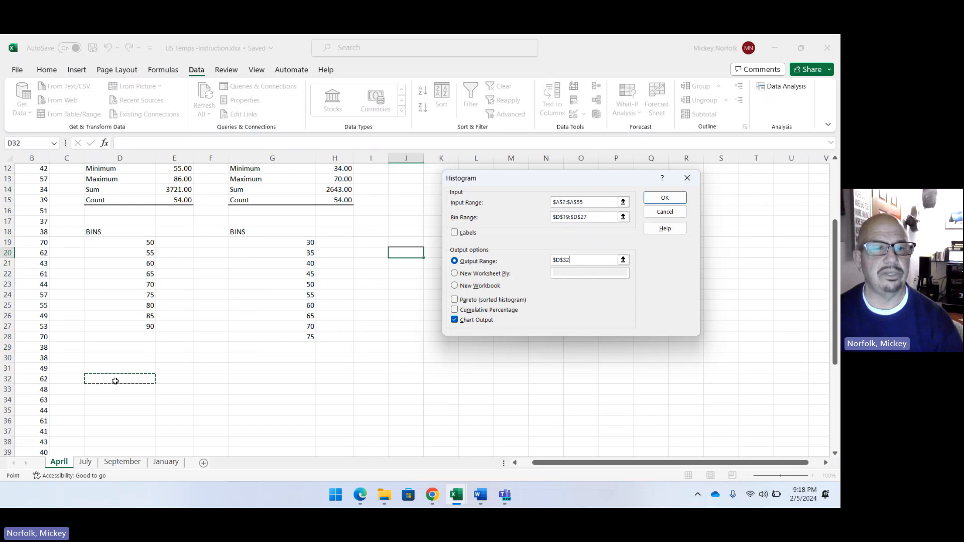
pyautogui.click(665, 197)
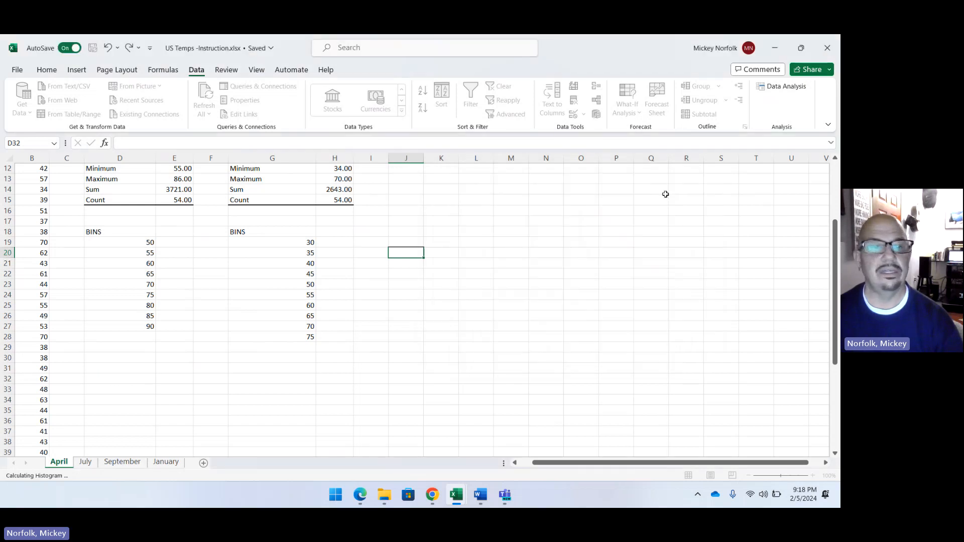
# Move the high temperature histogram chart over its frequency table, starting around row 32 near column D.
pyautogui.scroll(-2, 579, 345)
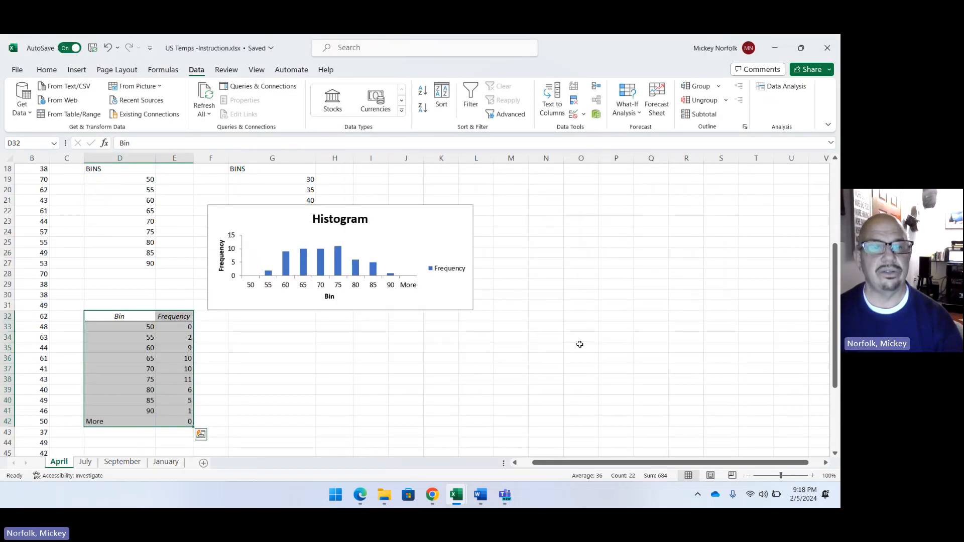
pyautogui.moveTo(420, 232); pyautogui.dragTo(295, 334)
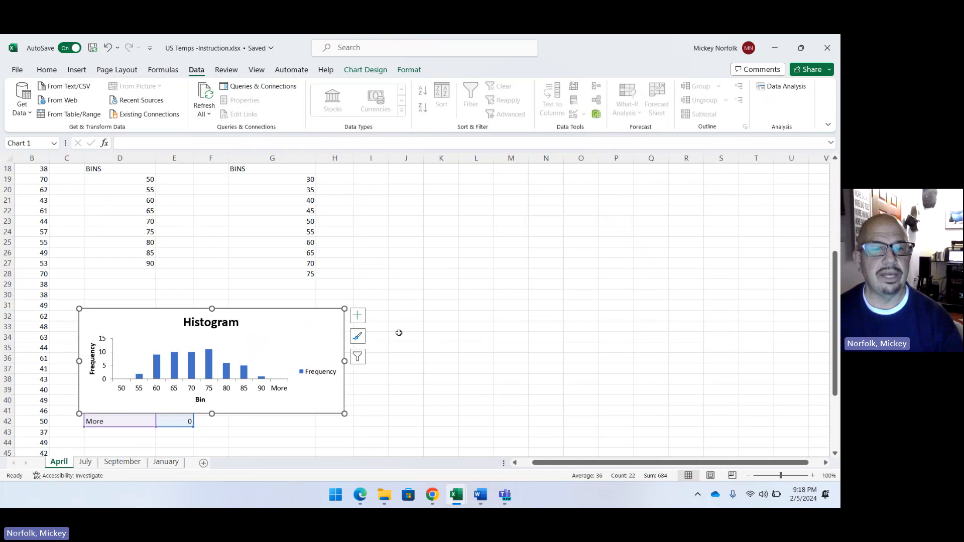
pyautogui.click(435, 326)
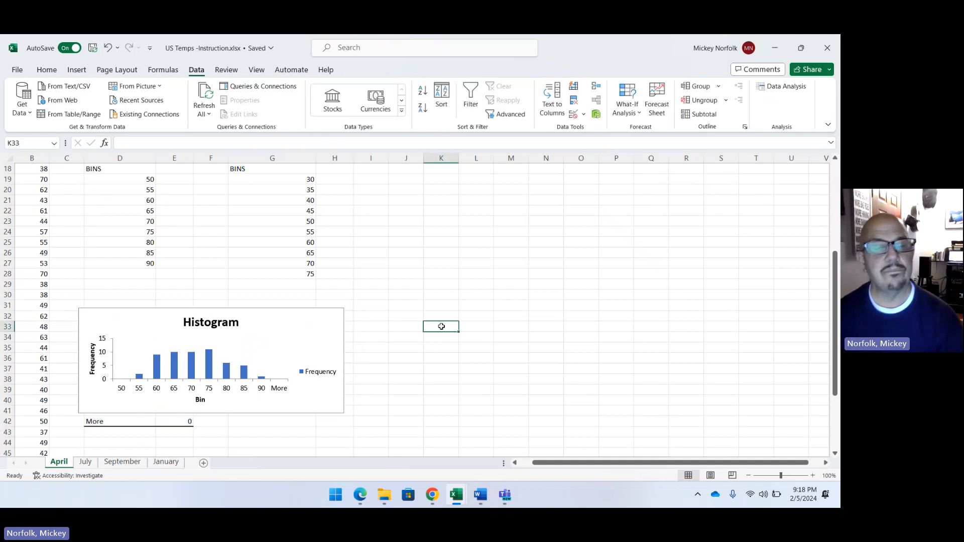
# Change the high temperature histogram's horizontal axis title to "US High Temps".
pyautogui.click(199, 400)
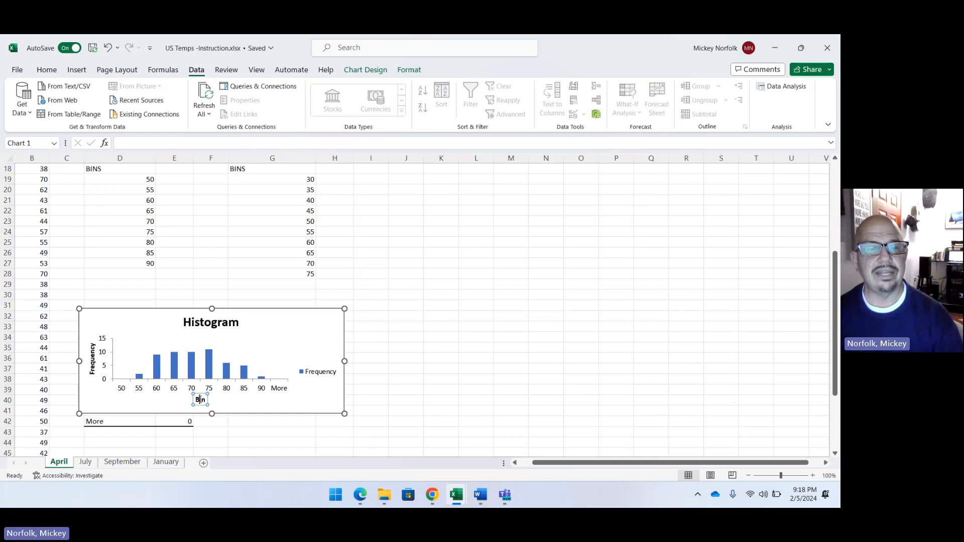
pyautogui.doubleClick(200, 400)
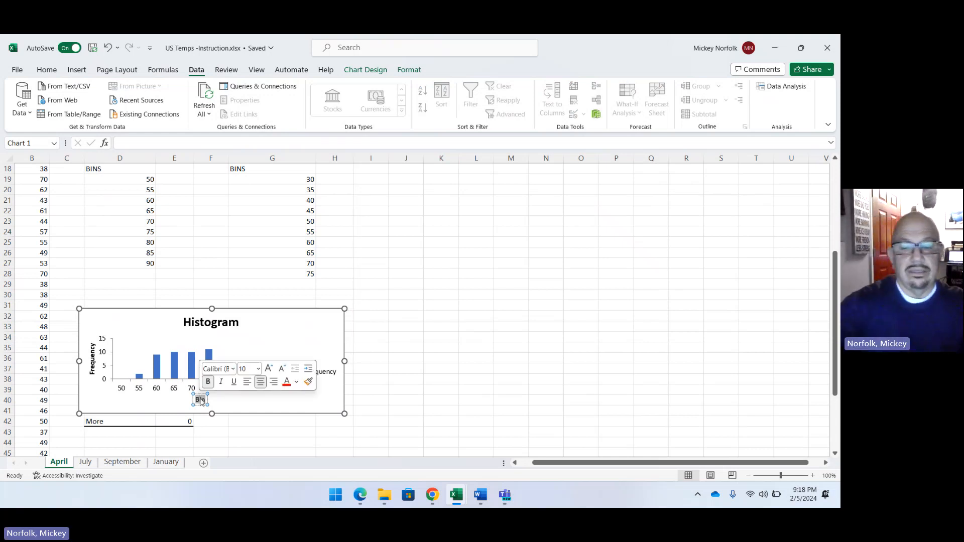
pyautogui.click(200, 400)
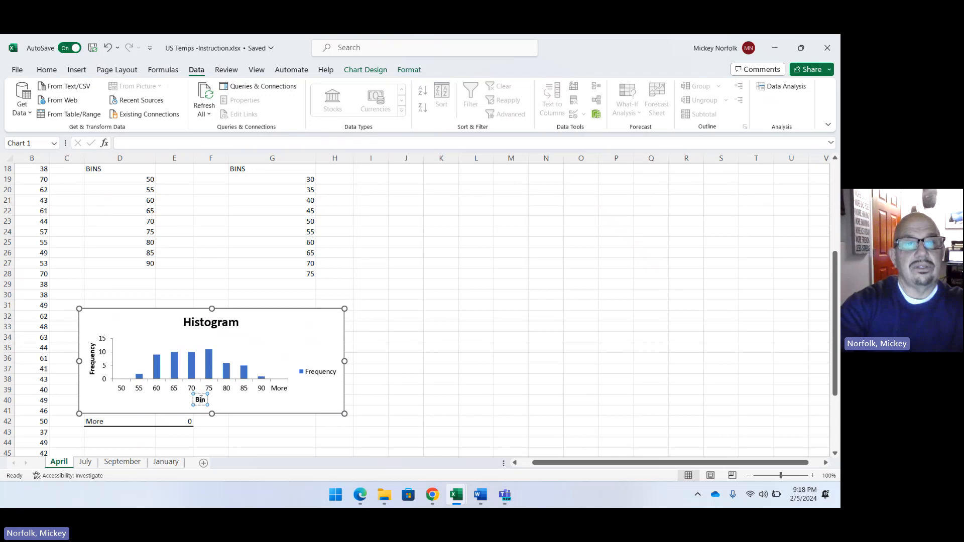
pyautogui.doubleClick(200, 399)
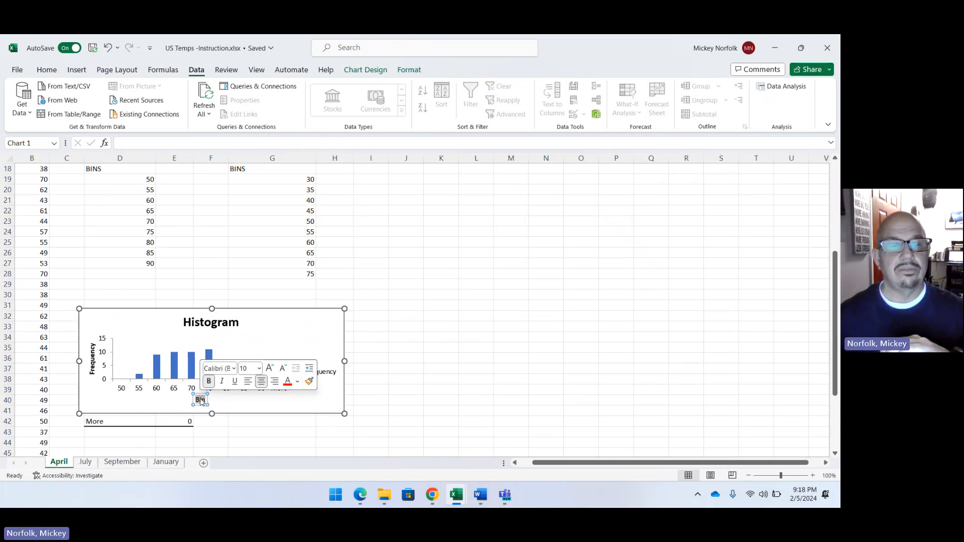
pyautogui.click(200, 400)
pyautogui.write('US')
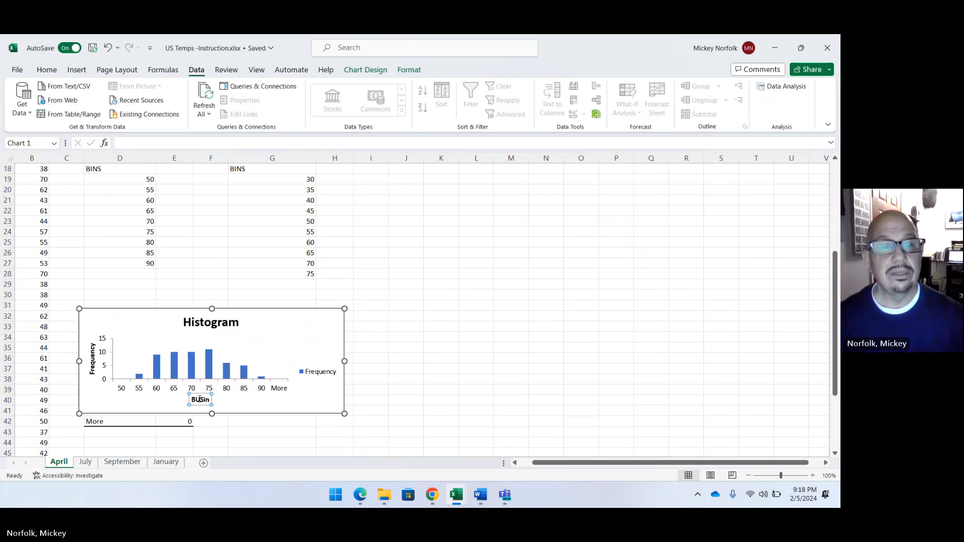
pyautogui.doubleClick(200, 400)
pyautogui.write('U')
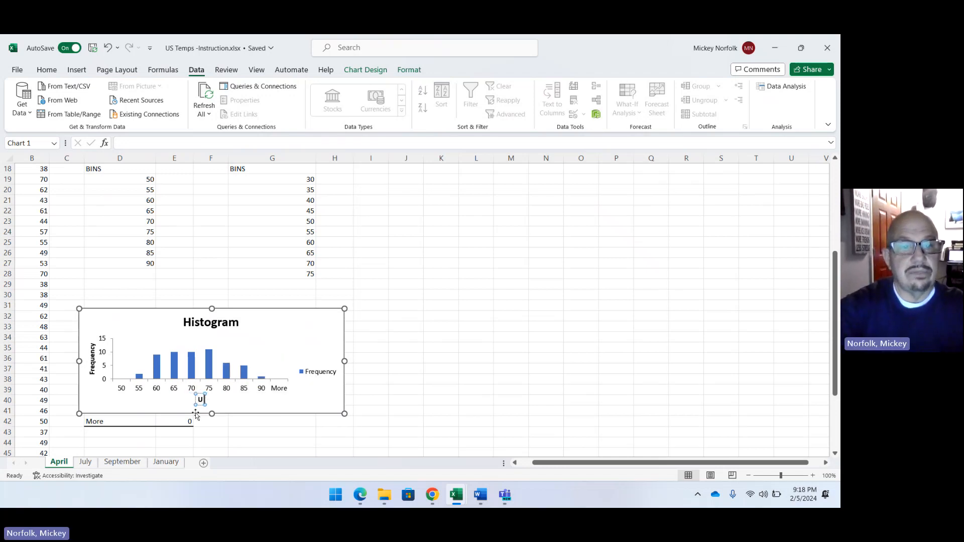
pyautogui.write('S High Temps')
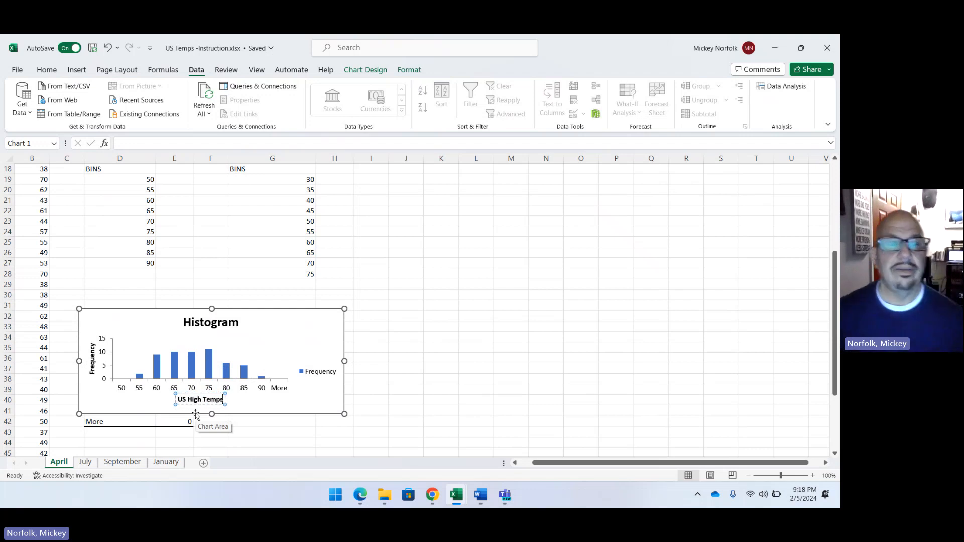
pyautogui.click(368, 410)
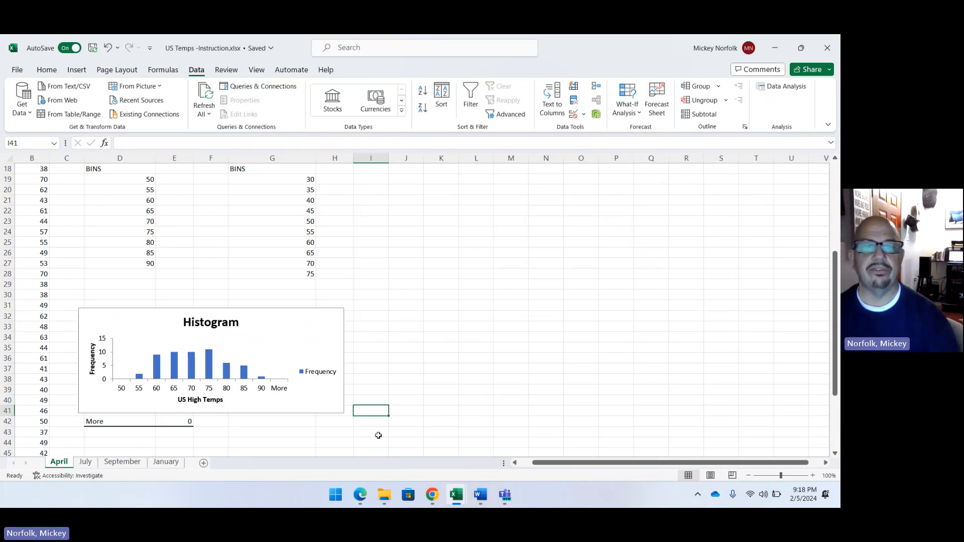
# Open the Histogram analysis tool again and clear its previous input, bin and output ranges.
pyautogui.scroll(2, 510, 337)
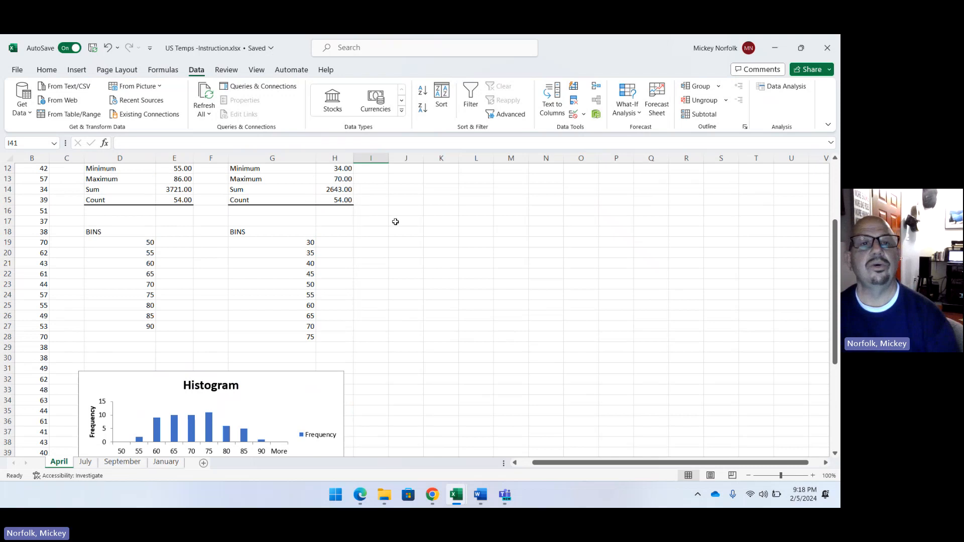
pyautogui.click(787, 87)
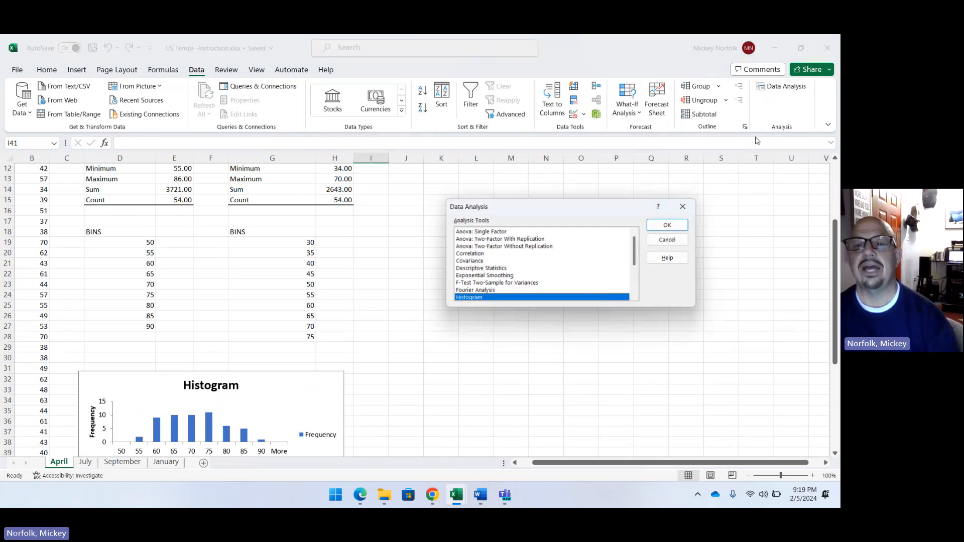
pyautogui.click(670, 224)
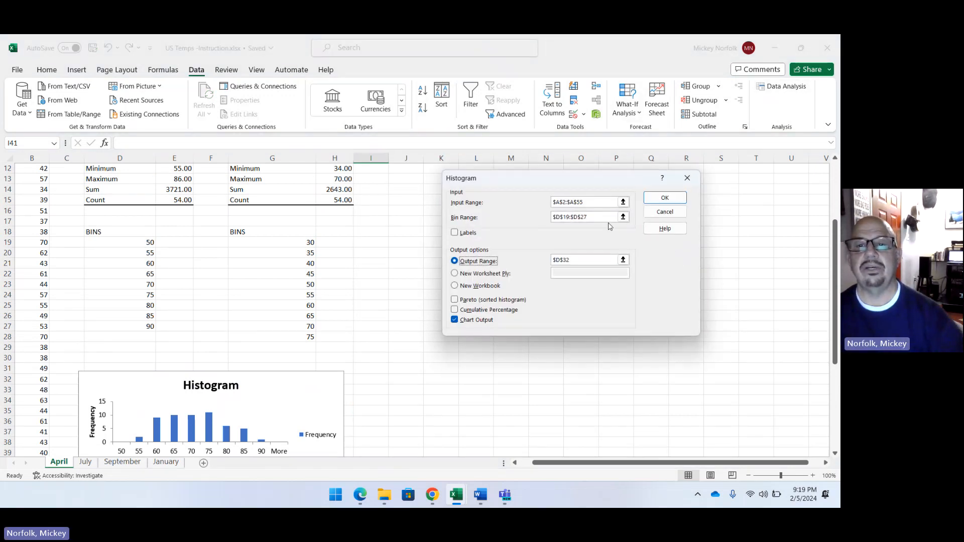
pyautogui.tripleClick(597, 203)
pyautogui.press('BackSpace')
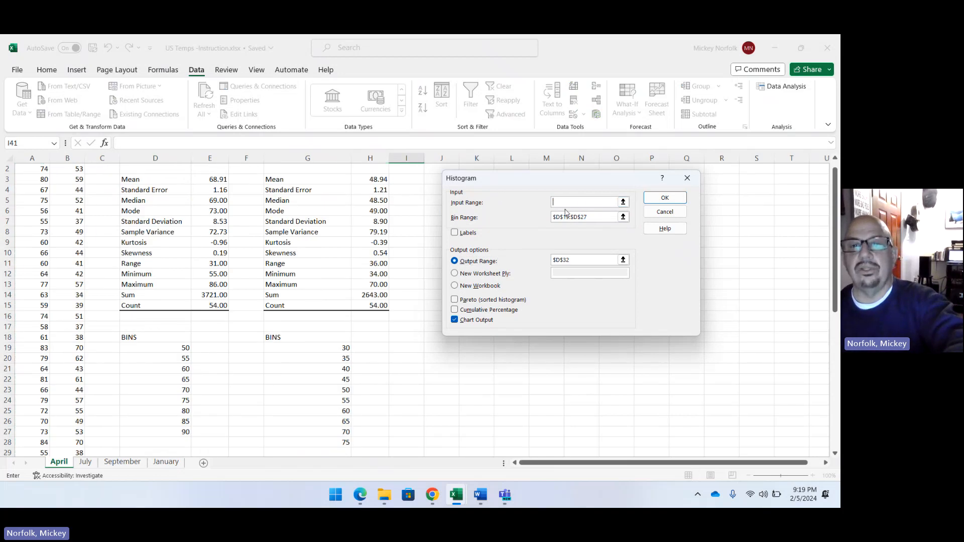
pyautogui.tripleClick(600, 218)
pyautogui.press('BackSpace')
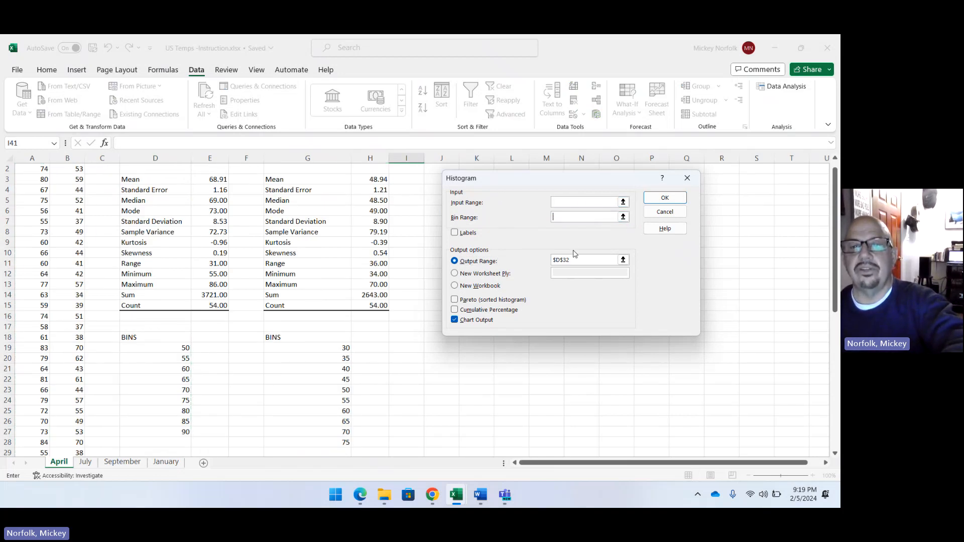
pyautogui.tripleClick(578, 261)
pyautogui.press('BackSpace')
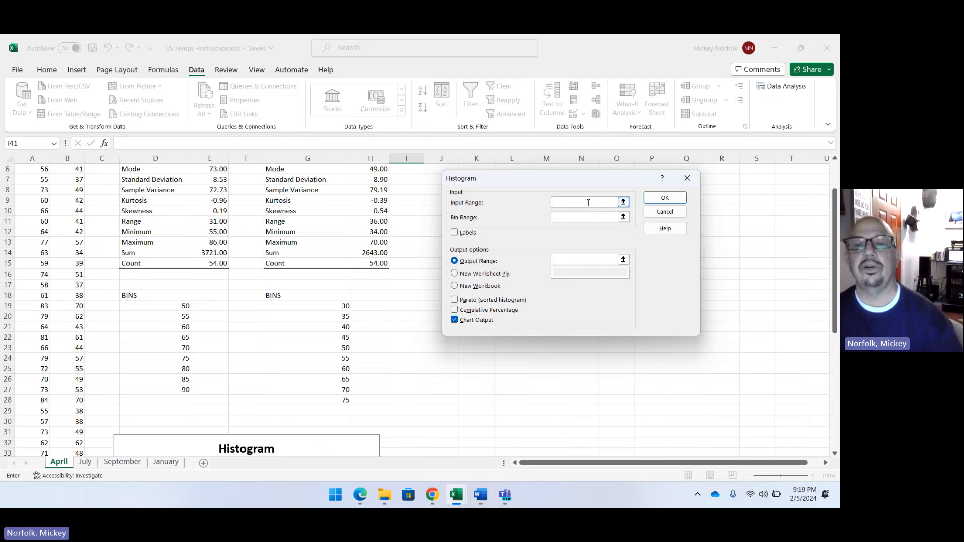
# Set the histogram's input range to the April LOW temperatures in B2:B55 and its bin range to G19:G28.
pyautogui.scroll(2, 95, 221)
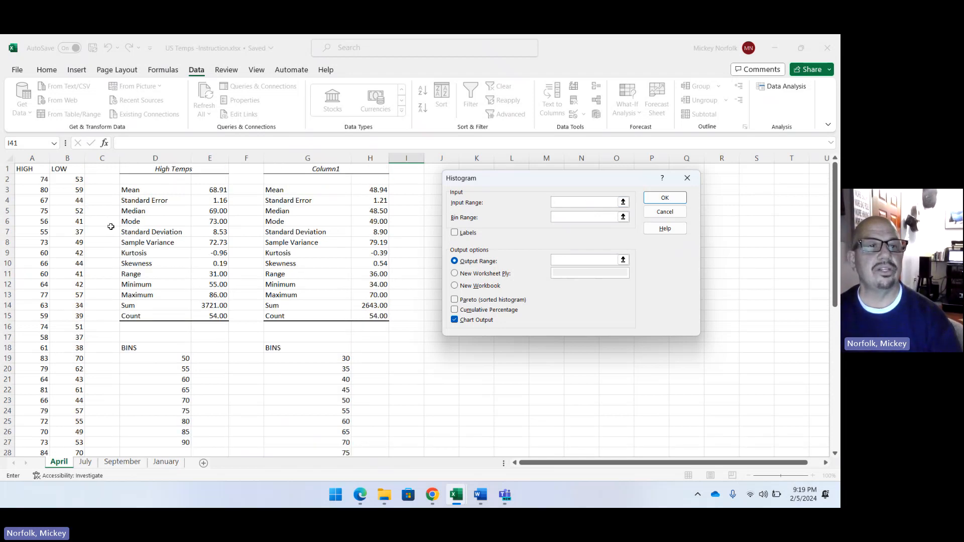
pyautogui.moveTo(69, 182); pyautogui.dragTo(78, 423)
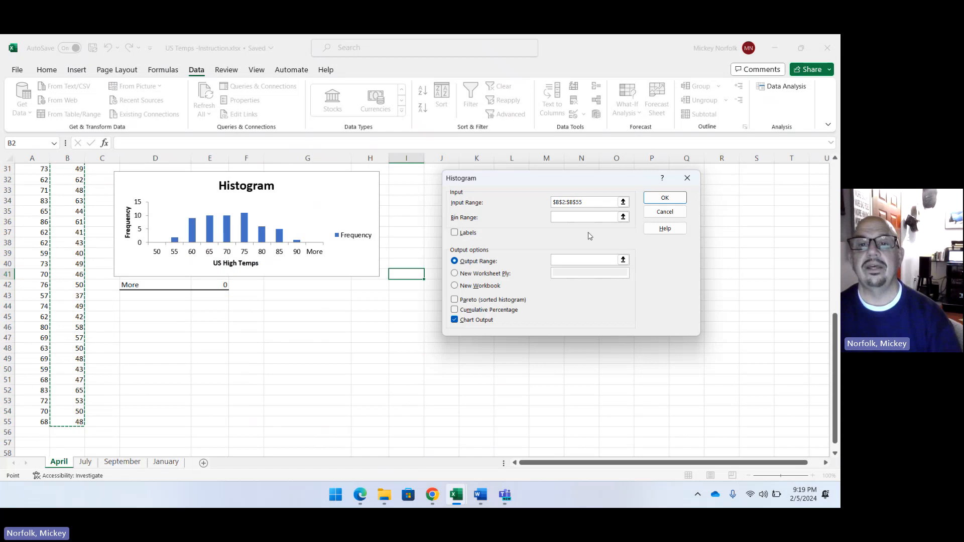
pyautogui.click(569, 217)
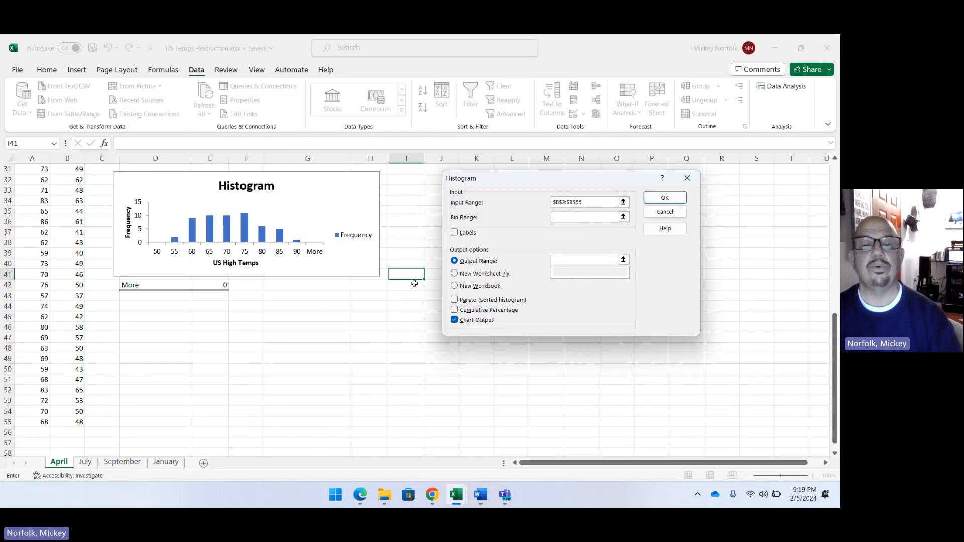
pyautogui.scroll(5, 402, 274)
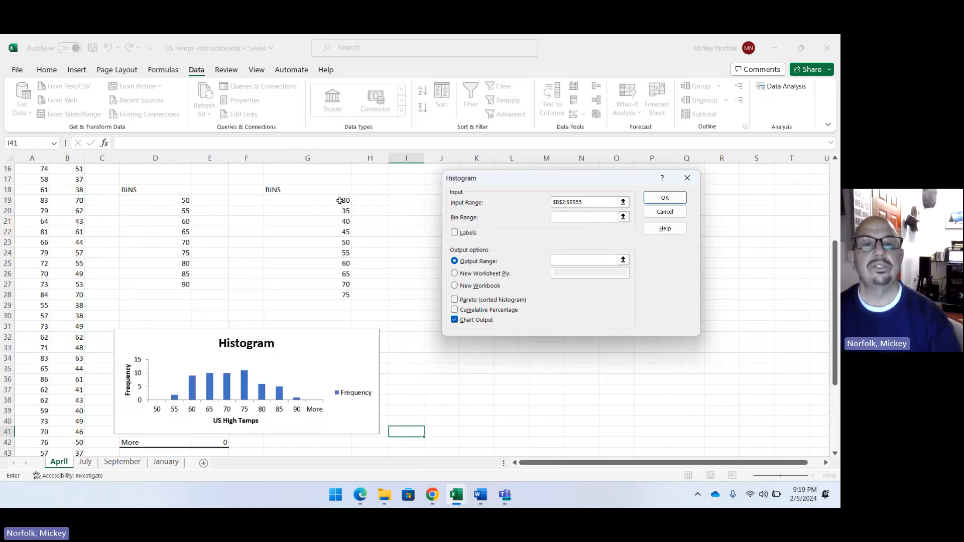
pyautogui.moveTo(342, 204); pyautogui.dragTo(335, 296)
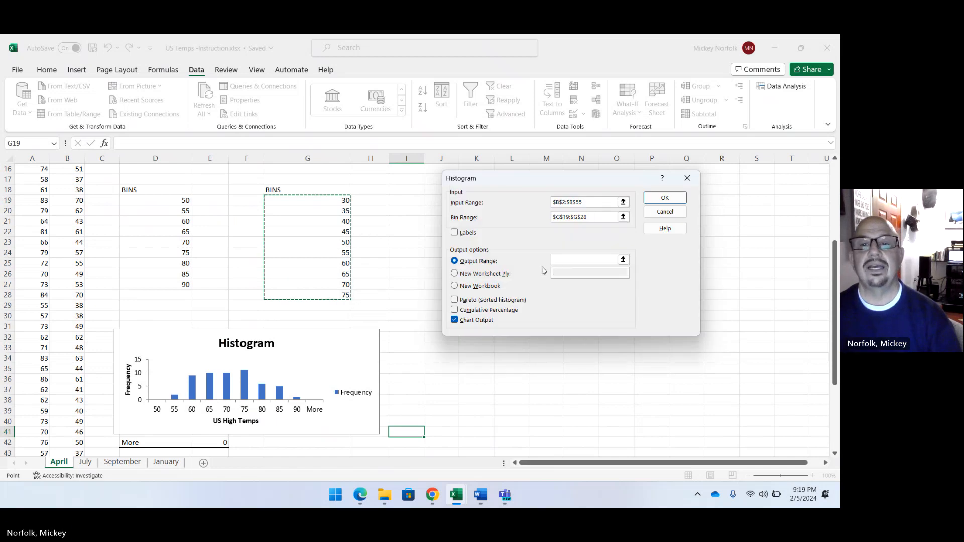
# Generate the low temperature histogram with its output at K32 and move the chart over its frequency table.
pyautogui.click(576, 261)
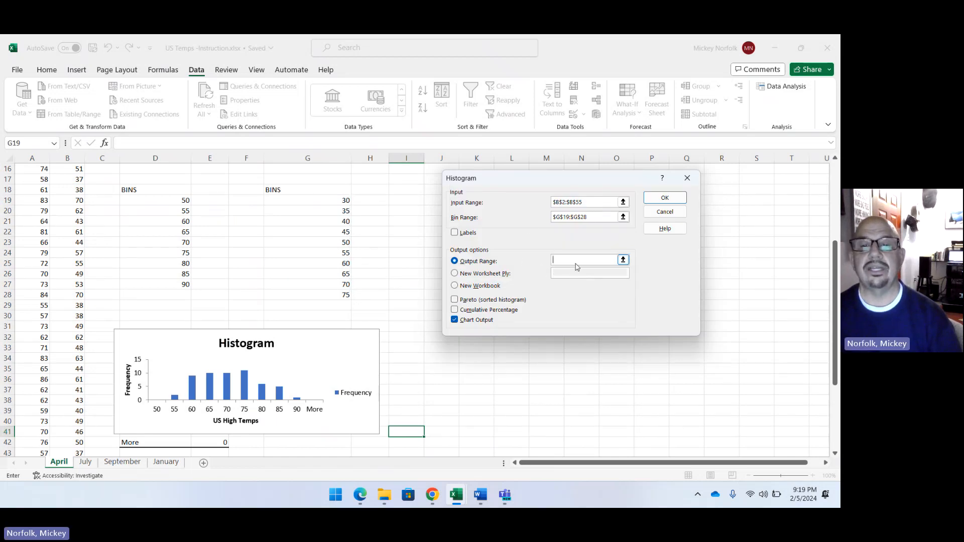
pyautogui.click(472, 340)
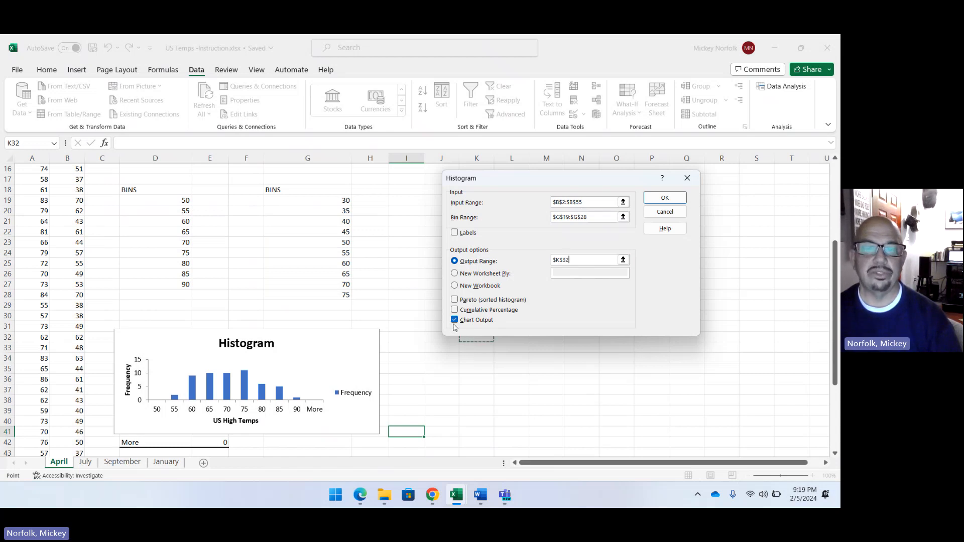
pyautogui.click(649, 197)
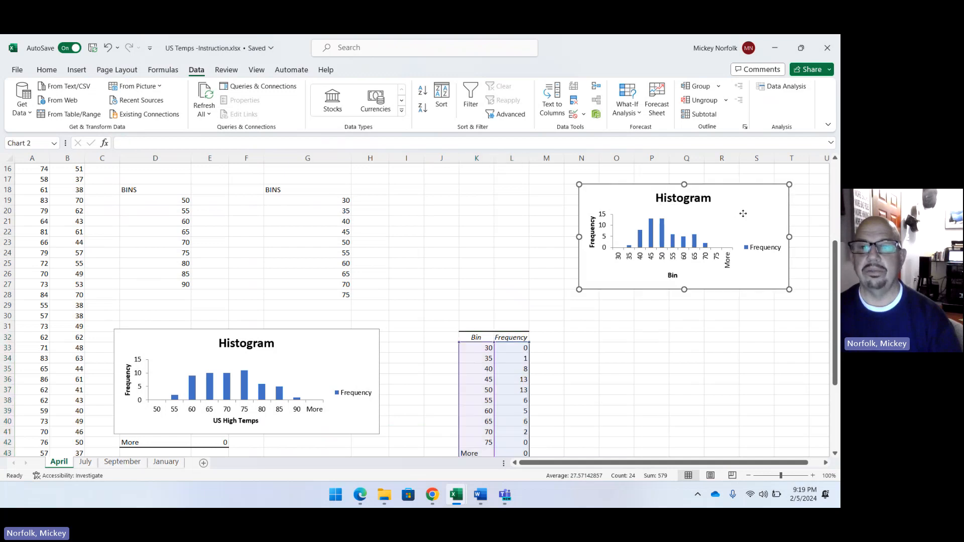
pyautogui.moveTo(744, 213)
pyautogui.mouseDown()
pyautogui.moveTo(656, 275)
pyautogui.moveTo(627, 361)
pyautogui.moveTo(612, 352)
pyautogui.mouseUp()
# Change the low temperature histogram's horizontal axis title to "US Low Temps".
pyautogui.scroll(-2, 674, 248)
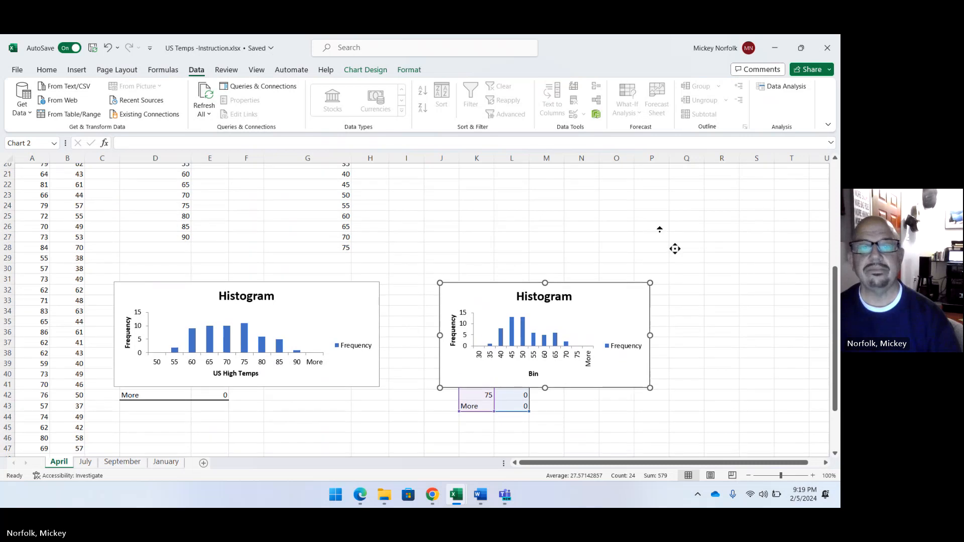
pyautogui.click(537, 369)
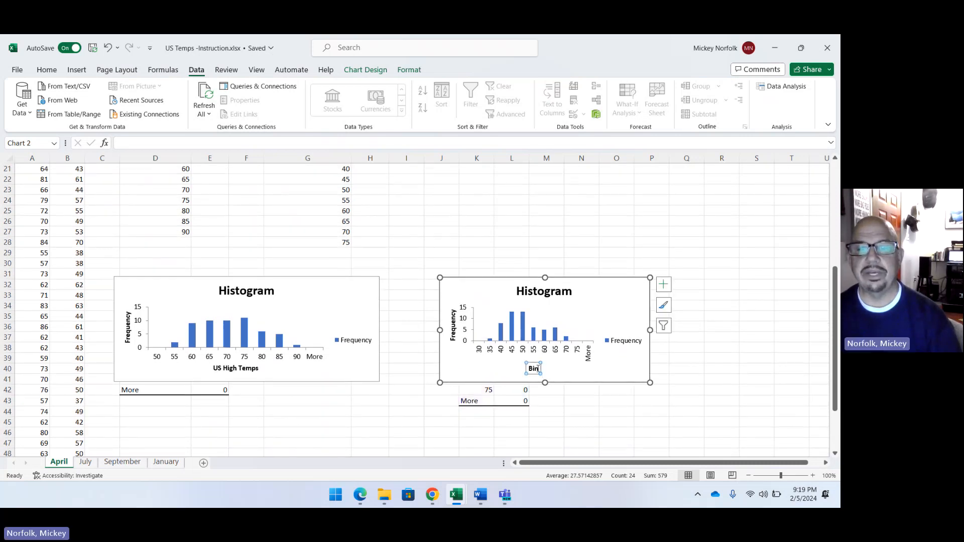
pyautogui.click(533, 368)
pyautogui.doubleClick(534, 369)
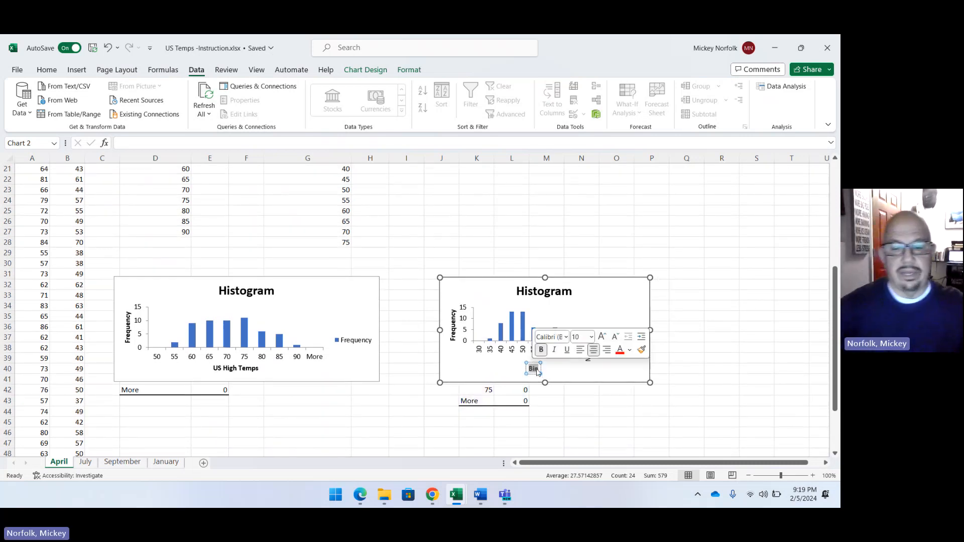
pyautogui.click(537, 370)
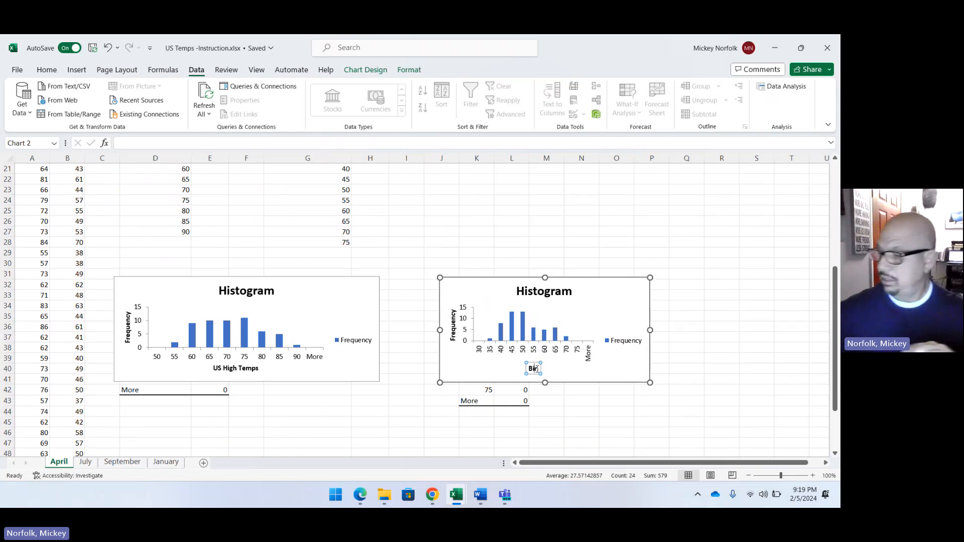
pyautogui.doubleClick(537, 369)
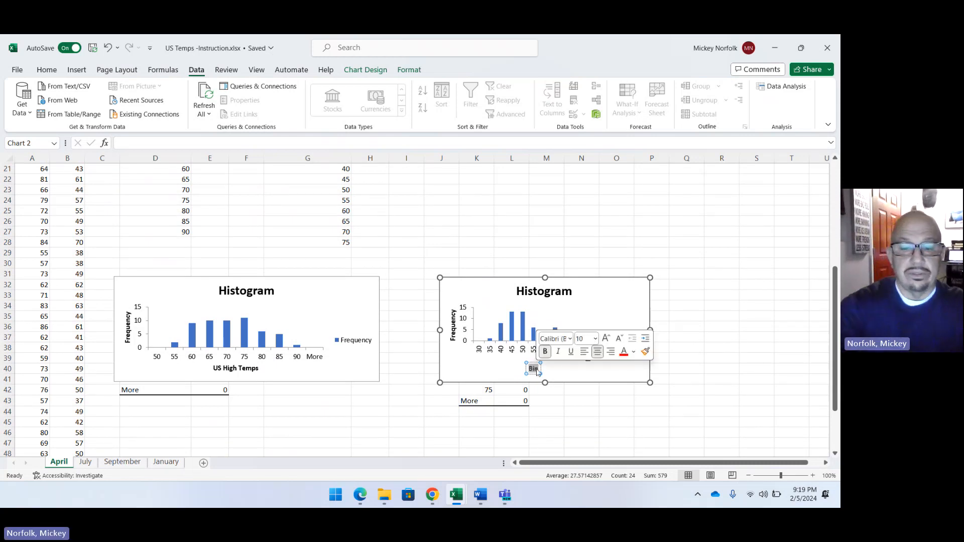
pyautogui.write('US Low')
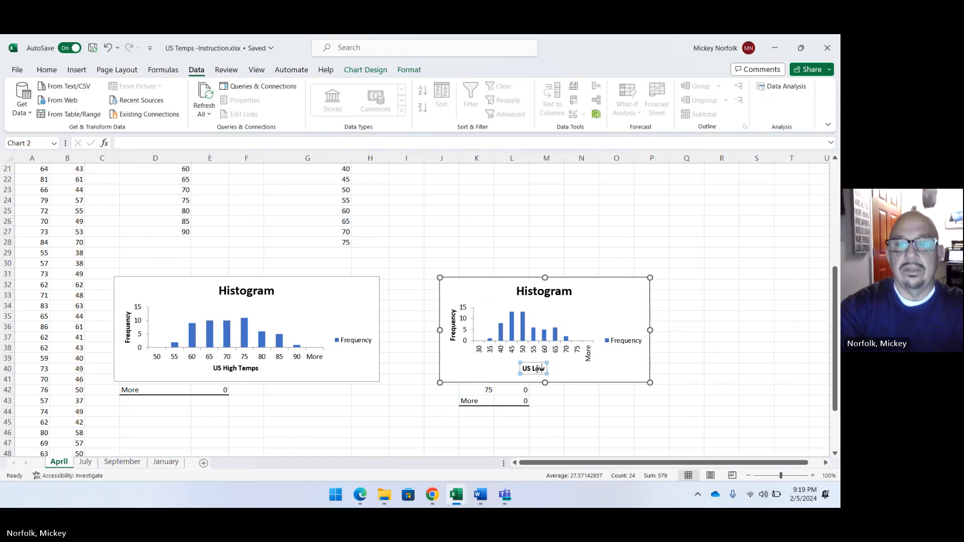
pyautogui.write(' Temps')
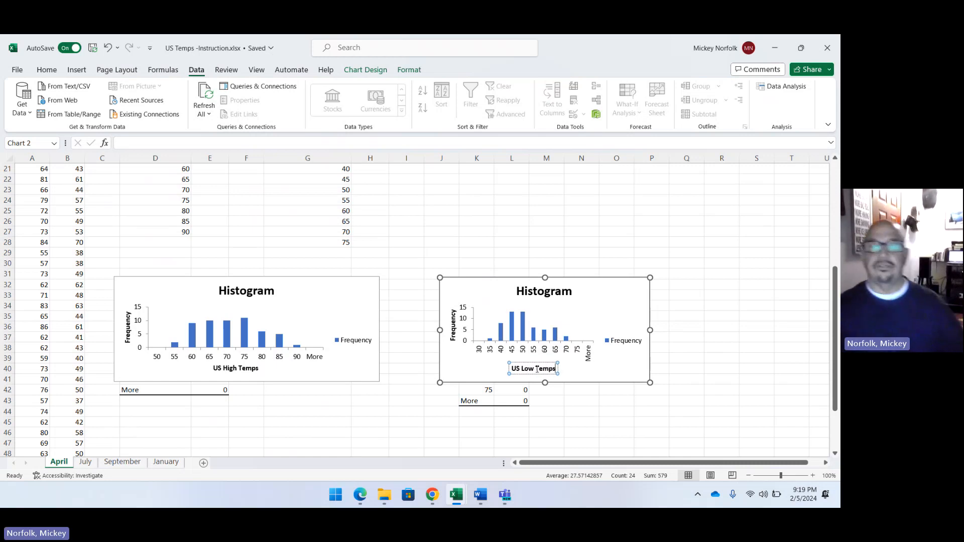
pyautogui.click(407, 422)
# Replace the heading of the LOW column's descriptive statistics in G1 with "Low Temps".
pyautogui.scroll(5, 425, 408)
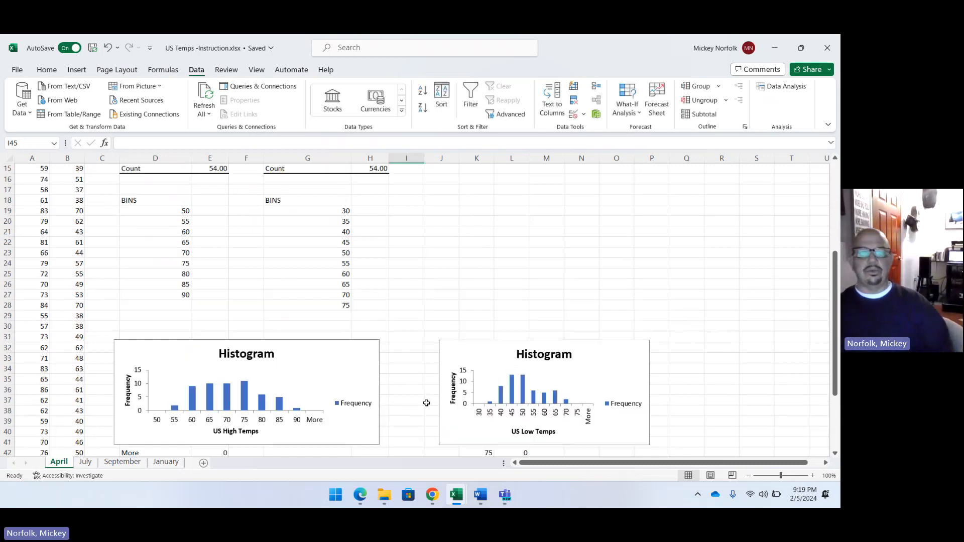
pyautogui.scroll(2, 426, 408)
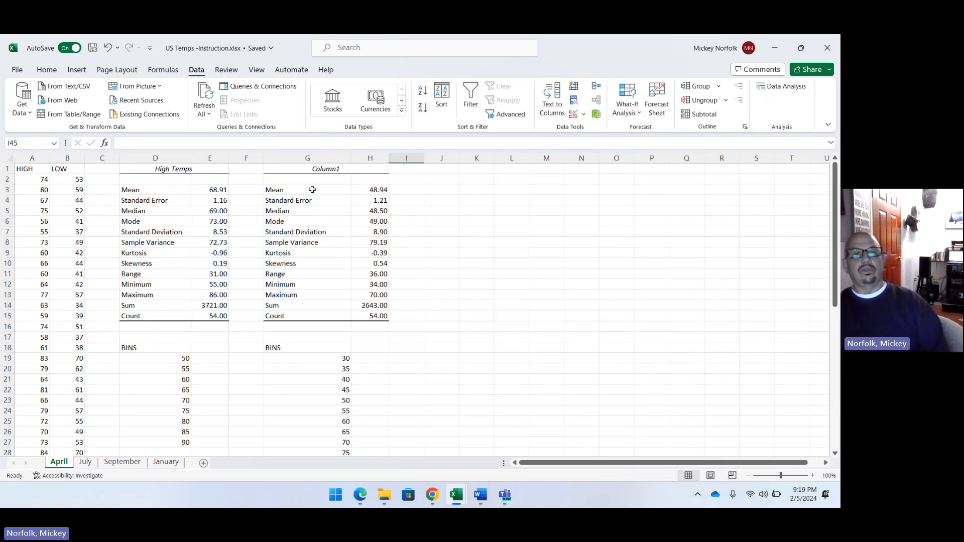
pyautogui.click(321, 171)
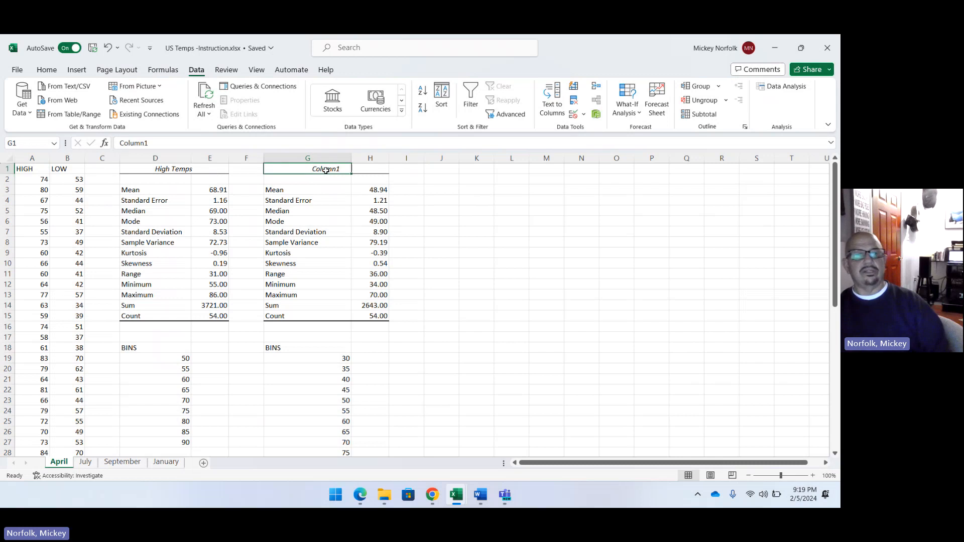
pyautogui.moveTo(184, 142); pyautogui.dragTo(117, 144)
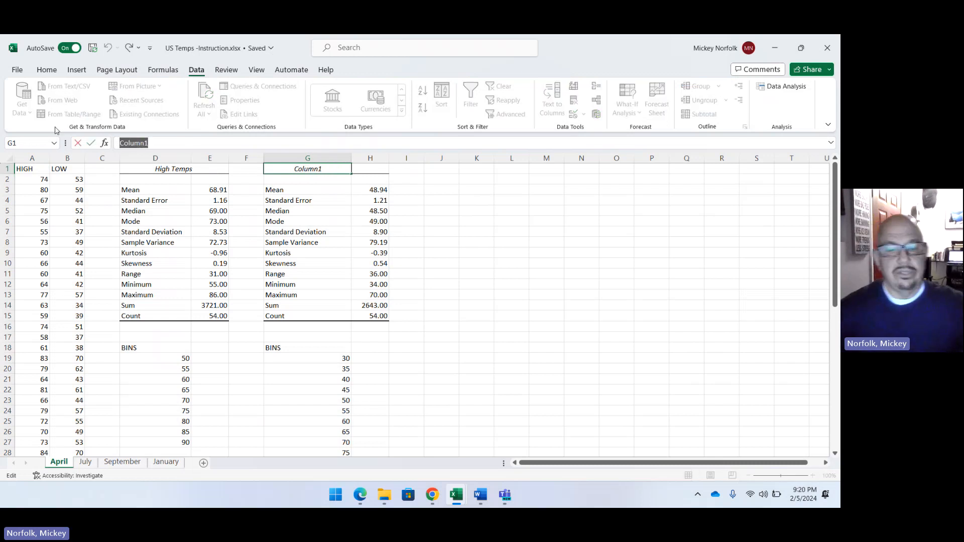
pyautogui.write('L')
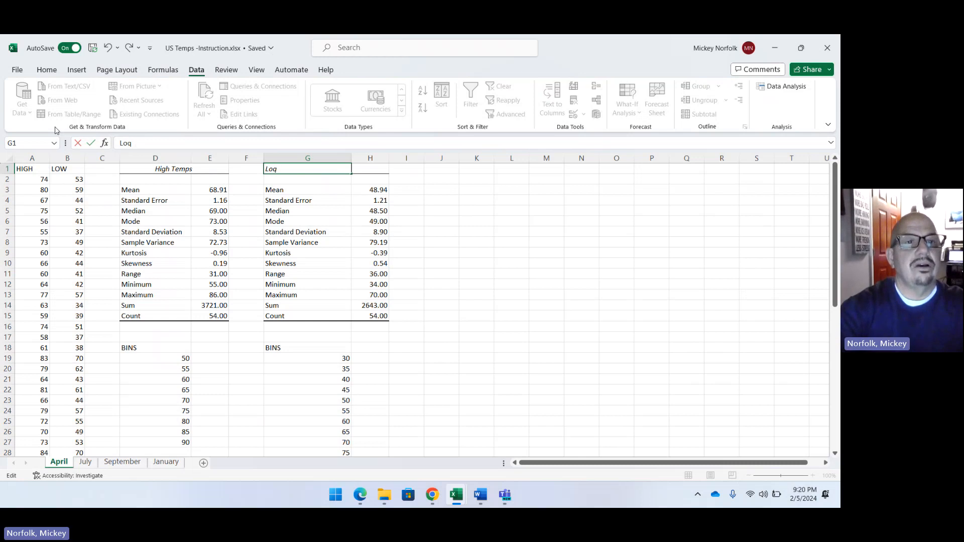
pyautogui.write('ow')
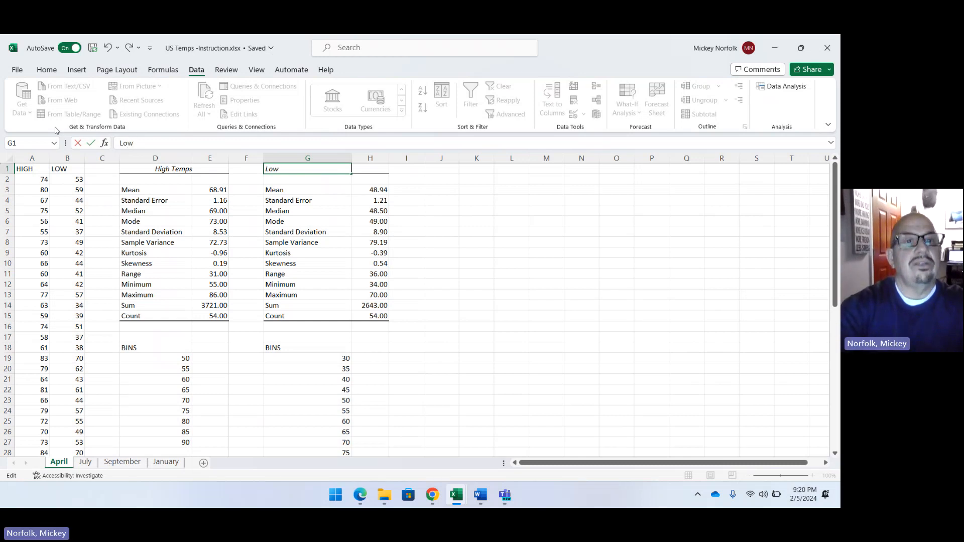
pyautogui.write(' Temps')
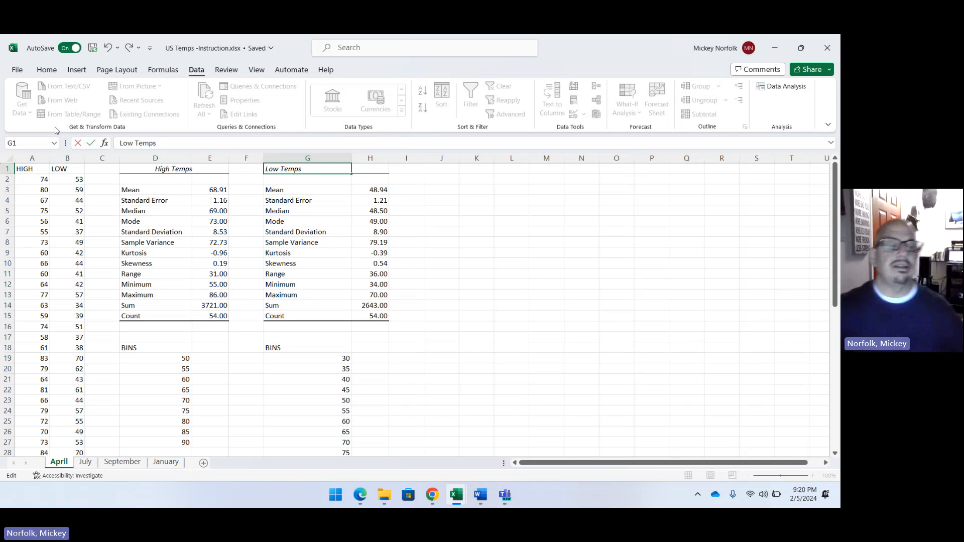
pyautogui.click(478, 242)
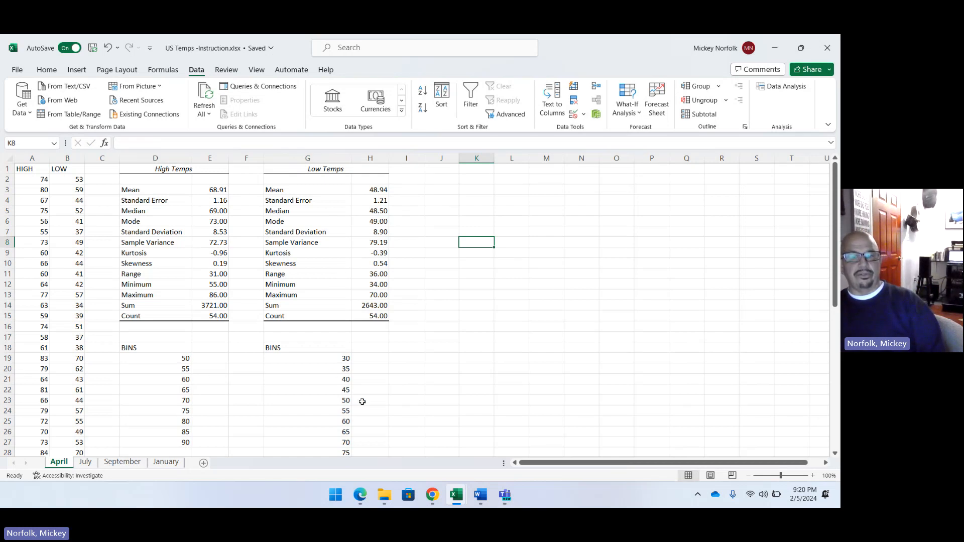
# Review April's statistics and histograms, look at the July, September and January sheets, and return to April.
pyautogui.scroll(-7, 362, 402)
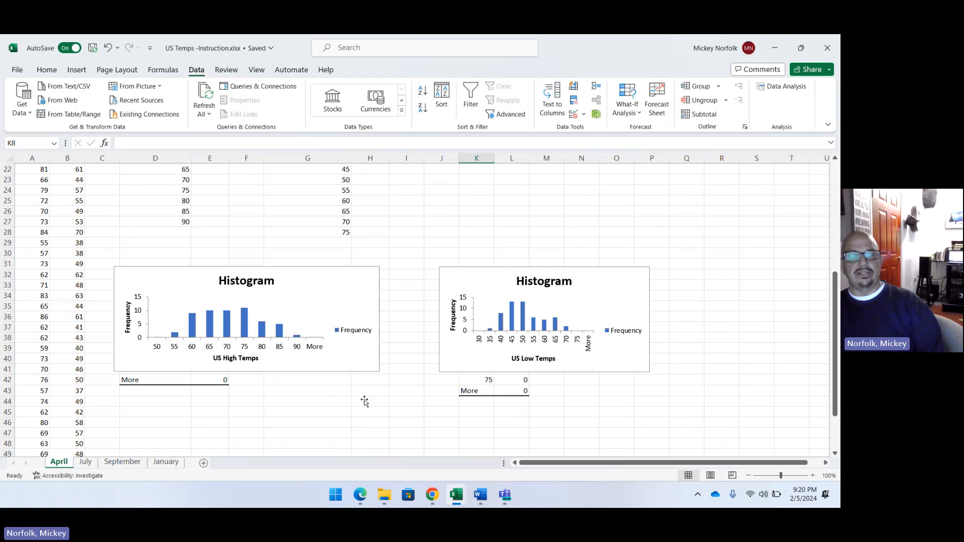
pyautogui.click(82, 464)
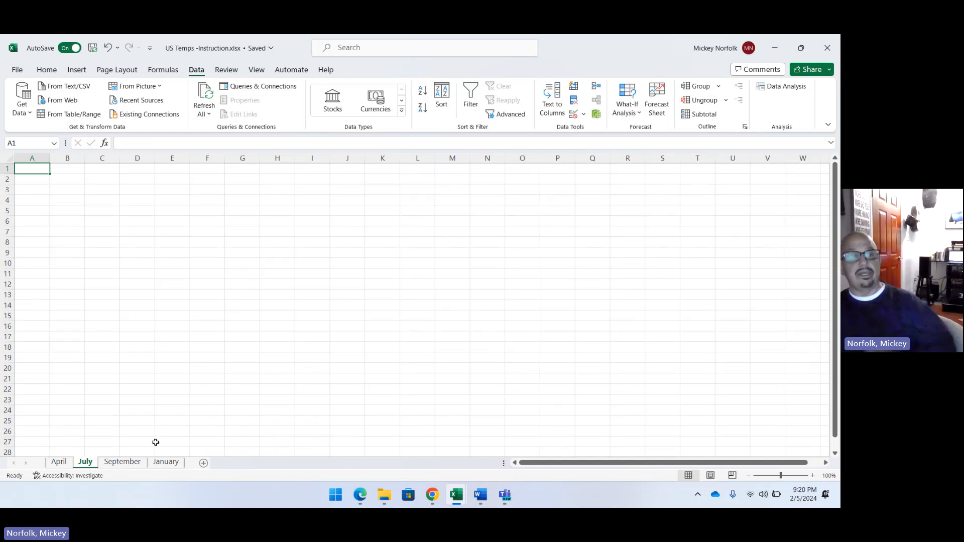
pyautogui.click(142, 464)
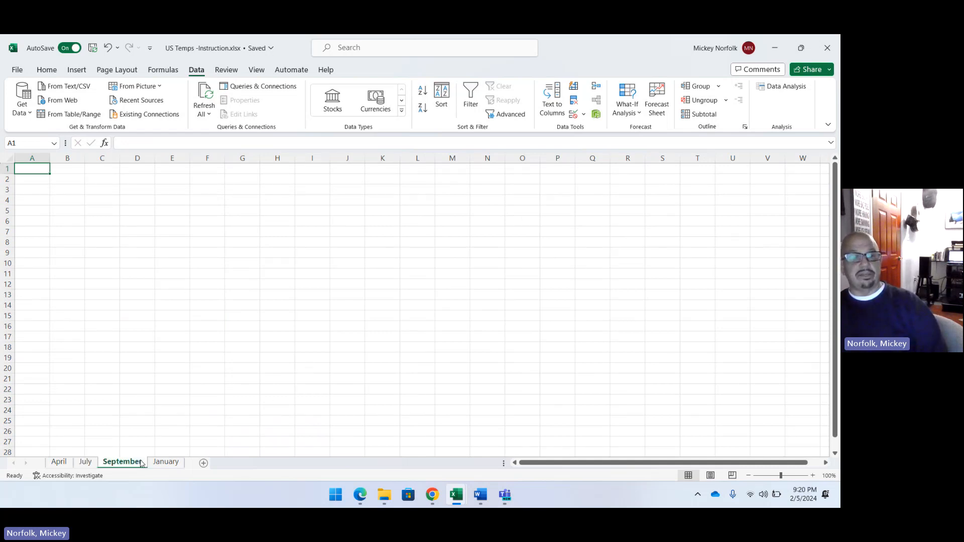
pyautogui.click(165, 462)
pyautogui.click(59, 462)
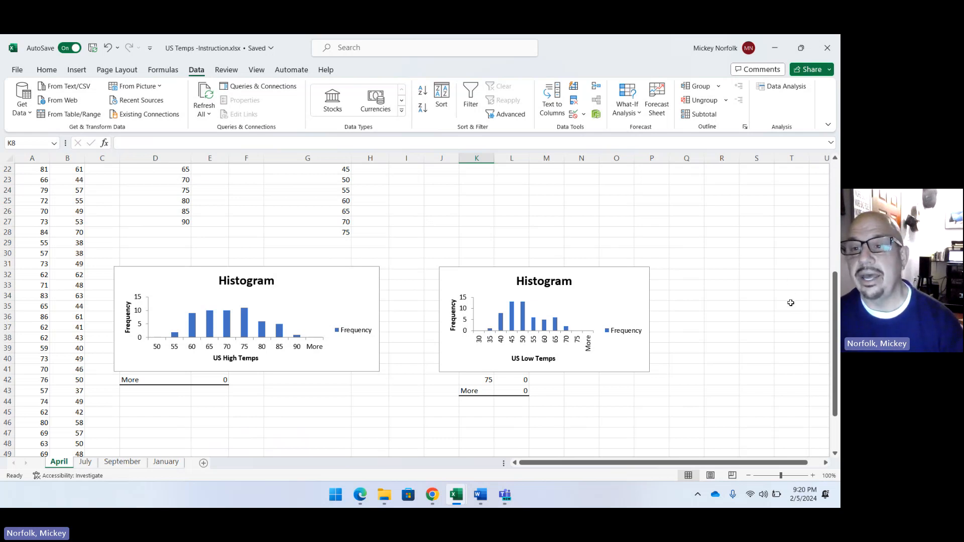
# Switch to the Teams meeting, stop its transcription and start ending the meeting recording.
pyautogui.click(816, 337)
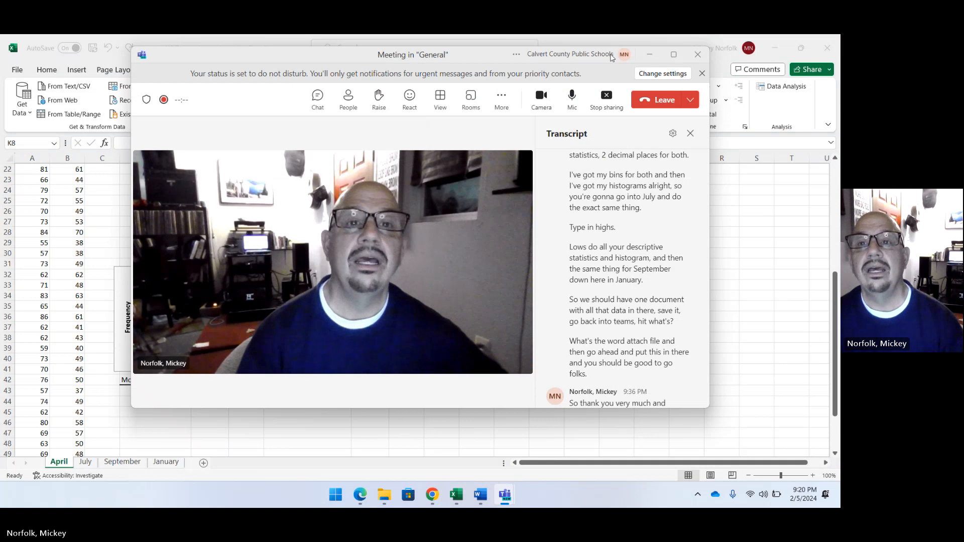
pyautogui.click(502, 101)
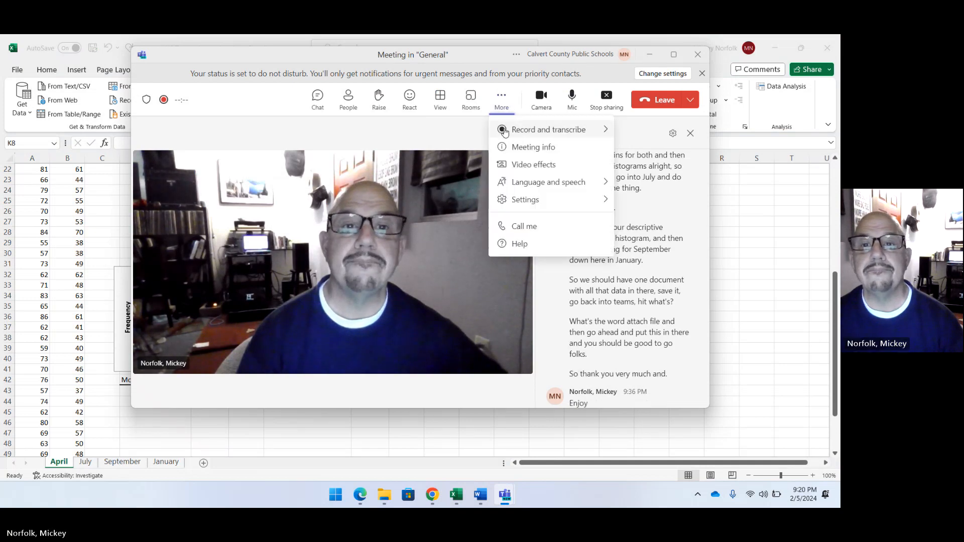
pyautogui.click(432, 151)
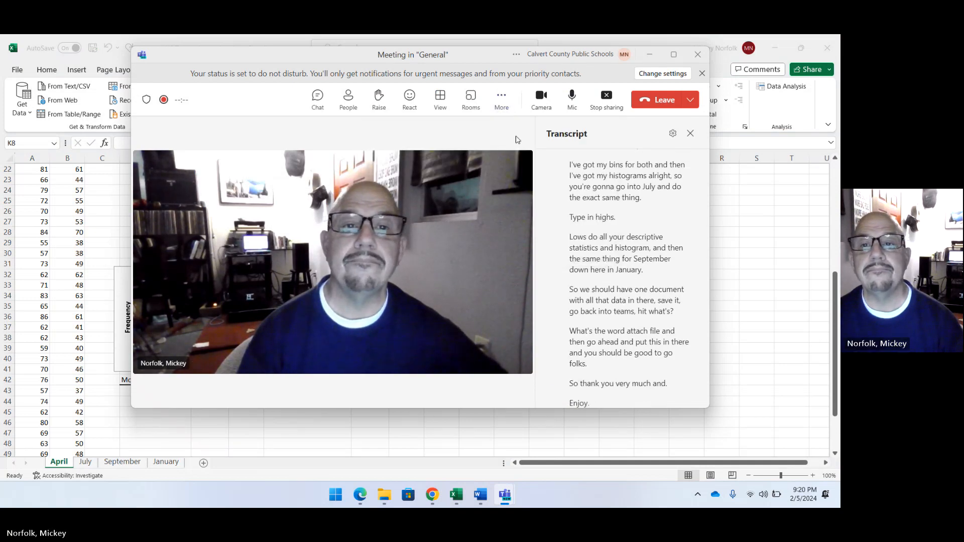
pyautogui.click(501, 100)
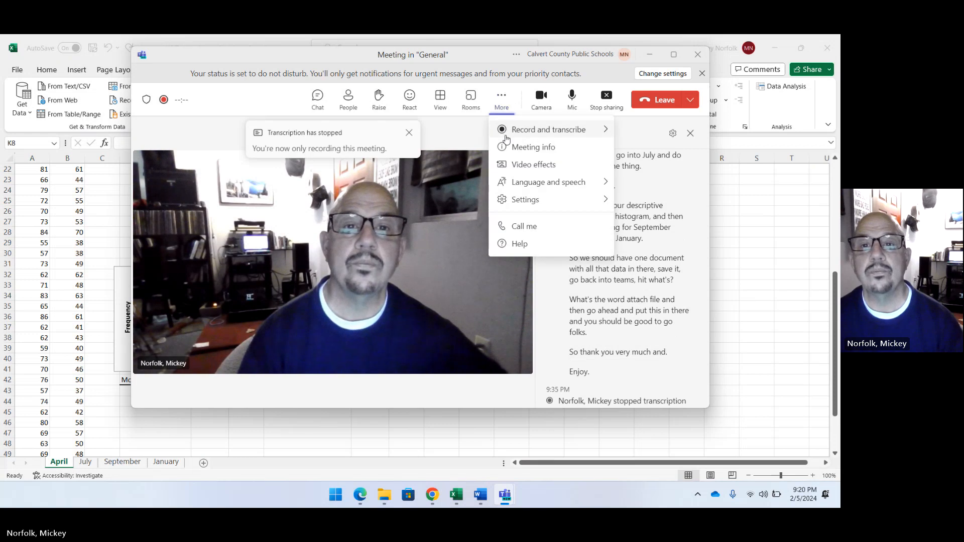
pyautogui.moveTo(515, 139)
pyautogui.click(452, 132)
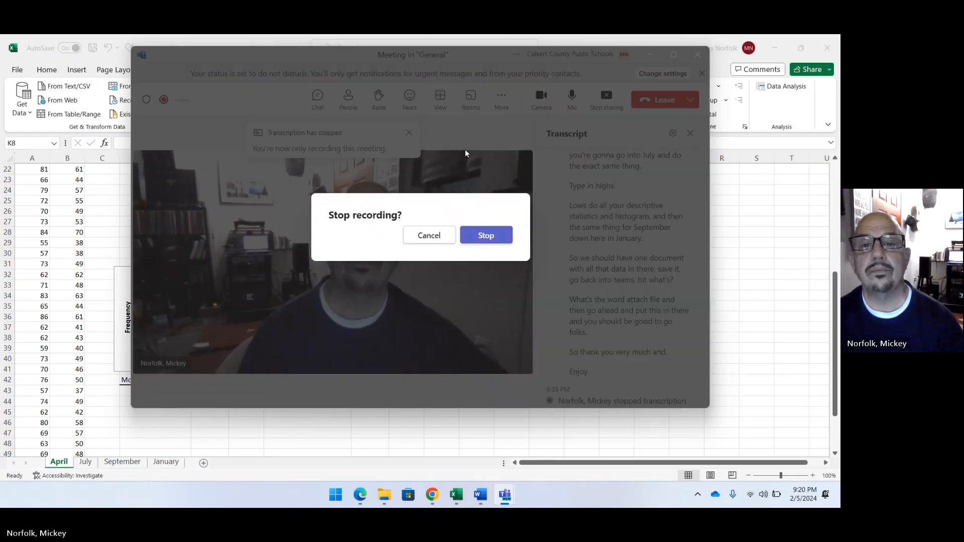